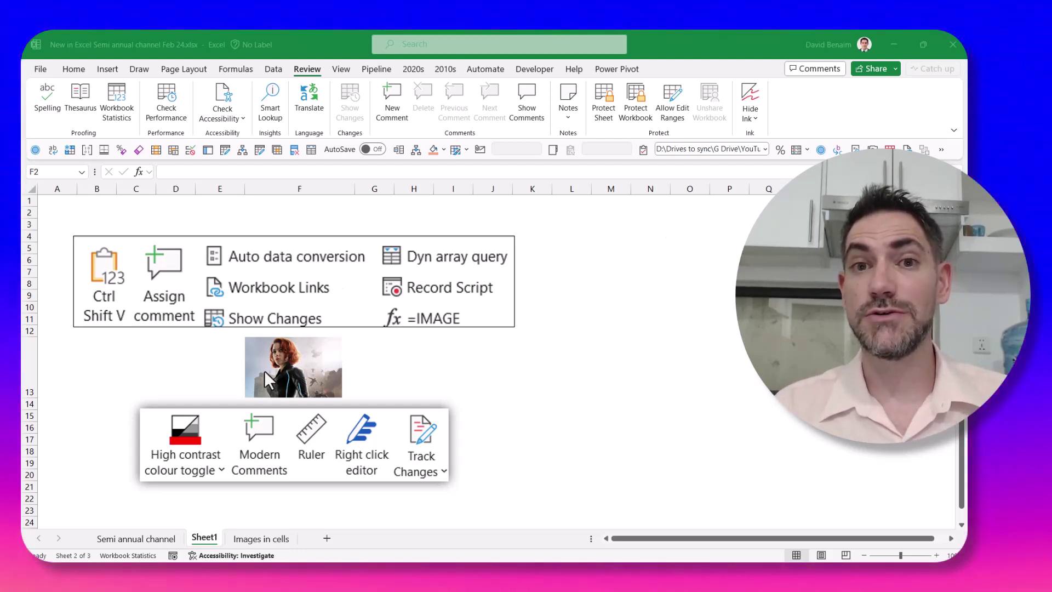
{"action": "key", "text": "alt+Tab"}
{"action": "left_click", "coordinate": [301, 372]}
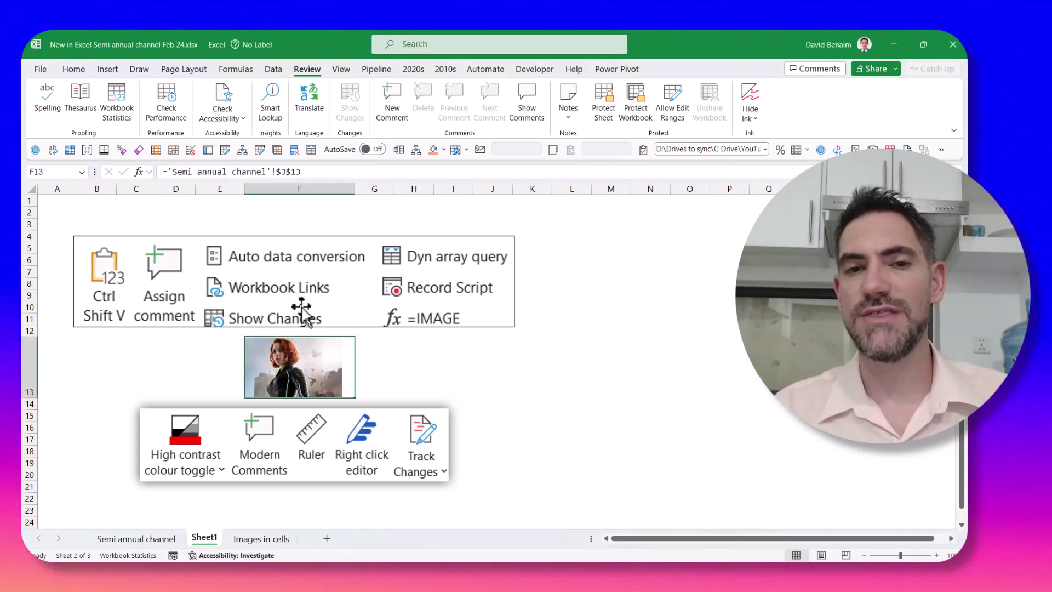
{"action": "left_click", "coordinate": [605, 245]}
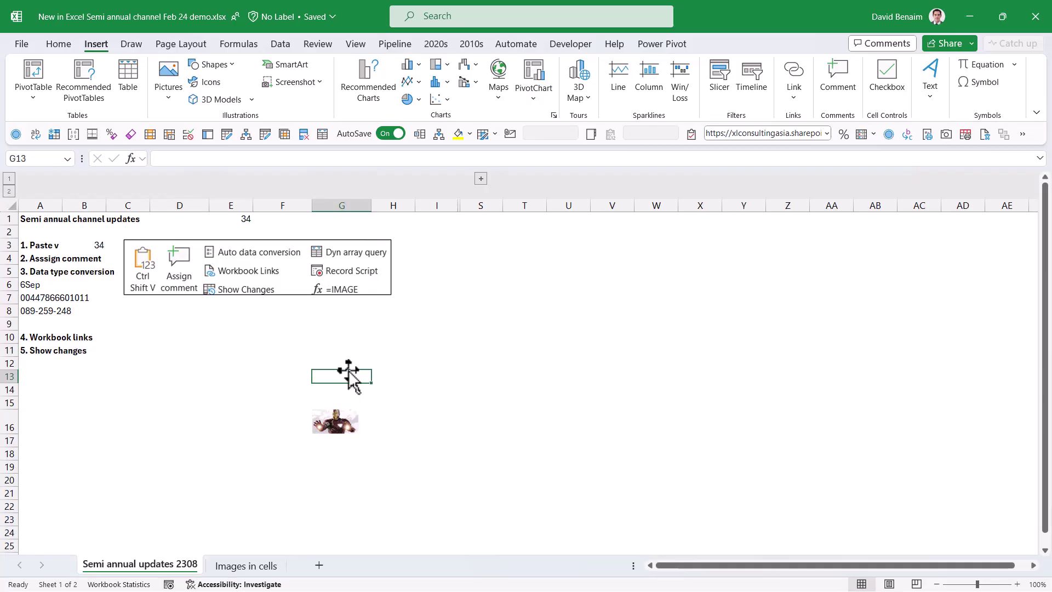
{"action": "left_click", "coordinate": [347, 423]}
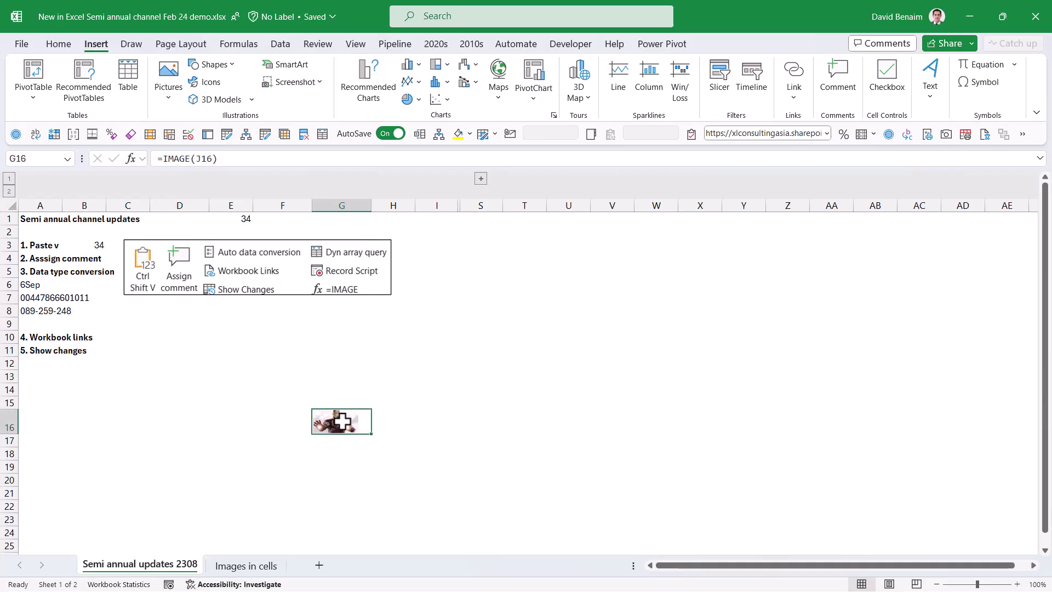
{"action": "left_click", "coordinate": [275, 364]}
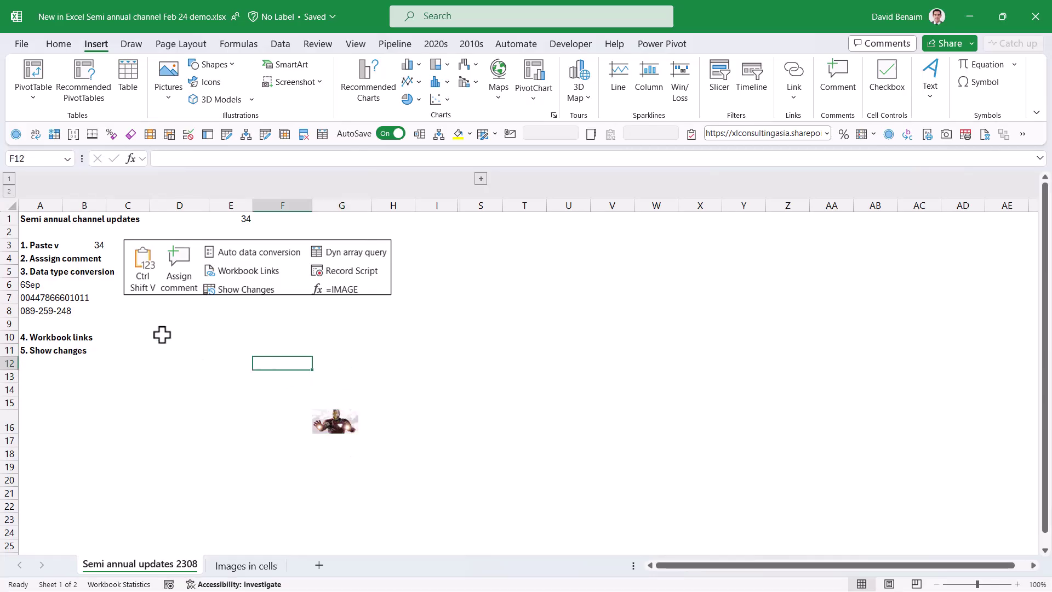
- Copy the formula cell B3 and paste only its value into cell B14
{"action": "left_click", "coordinate": [82, 244]}
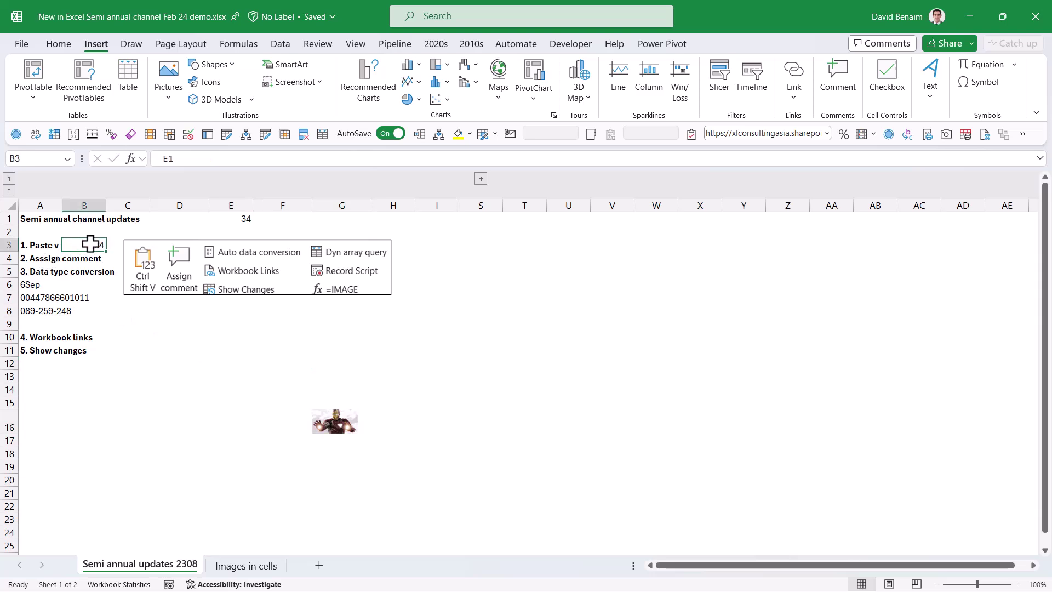
{"action": "double_click", "coordinate": [90, 244]}
{"action": "key", "text": "Escape"}
{"action": "right_click", "coordinate": [87, 245]}
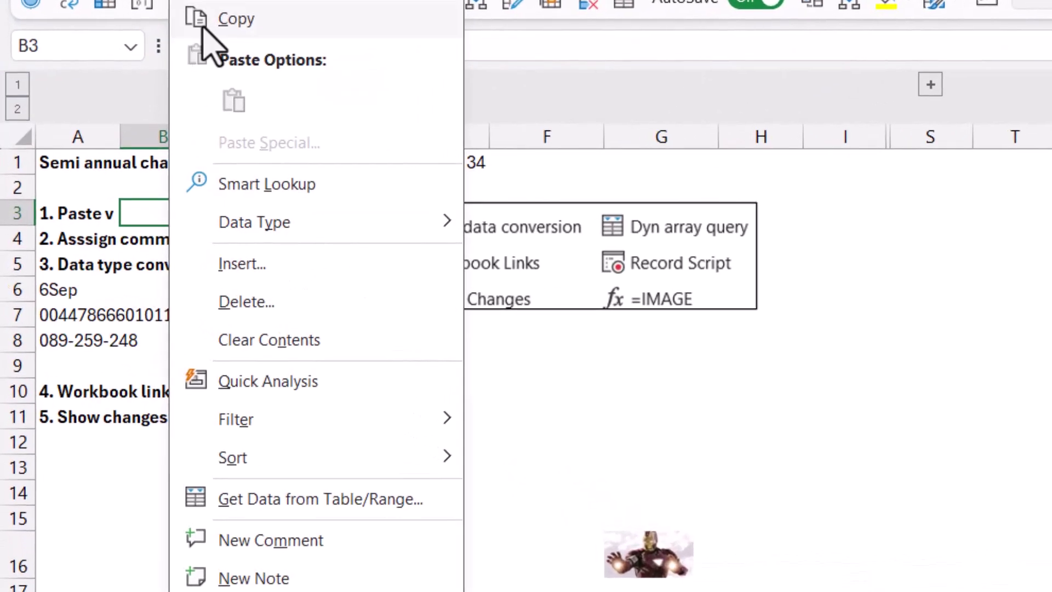
{"action": "left_click", "coordinate": [202, 31]}
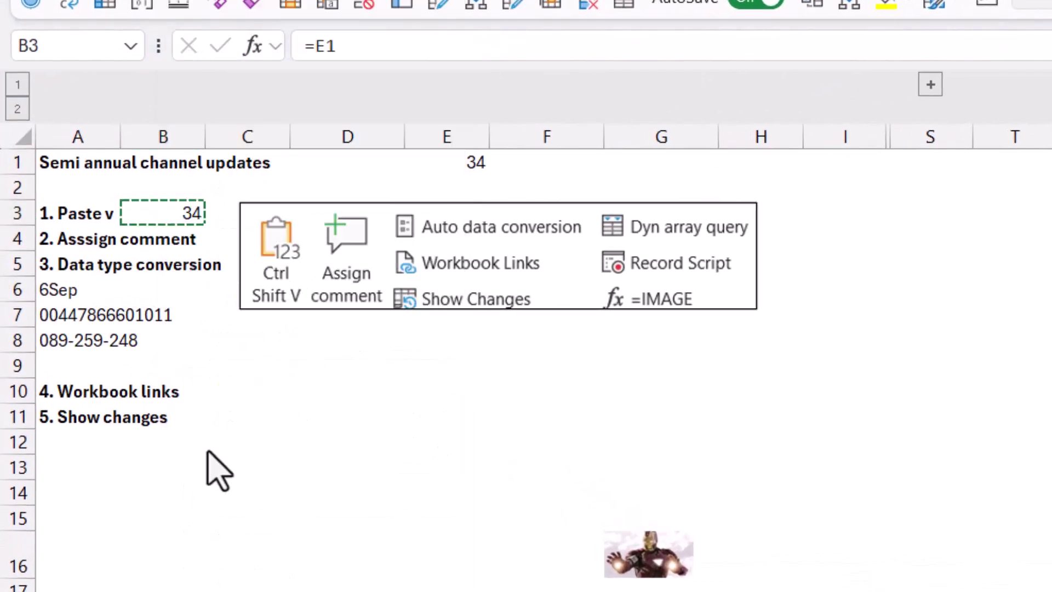
{"action": "left_click", "coordinate": [183, 491]}
{"action": "right_click", "coordinate": [183, 491]}
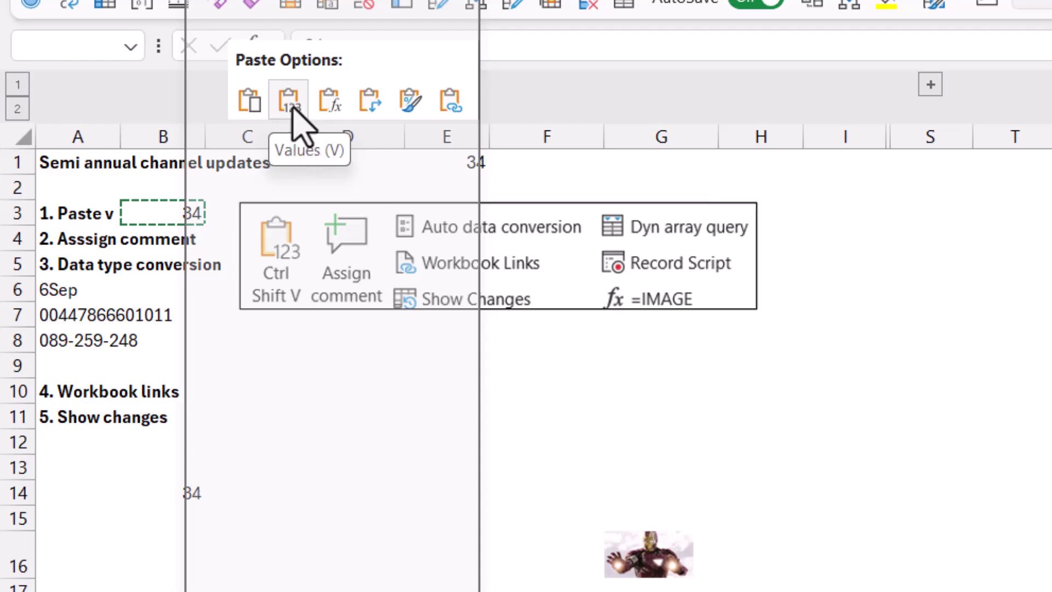
{"action": "key", "text": "Escape"}
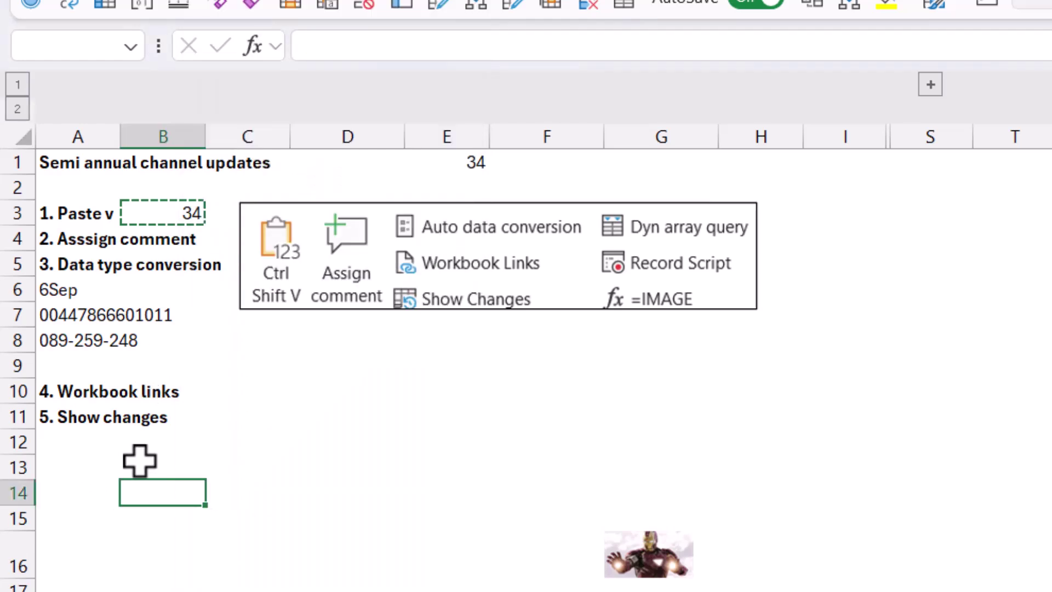
{"action": "key", "text": "ctrl+shift+v"}
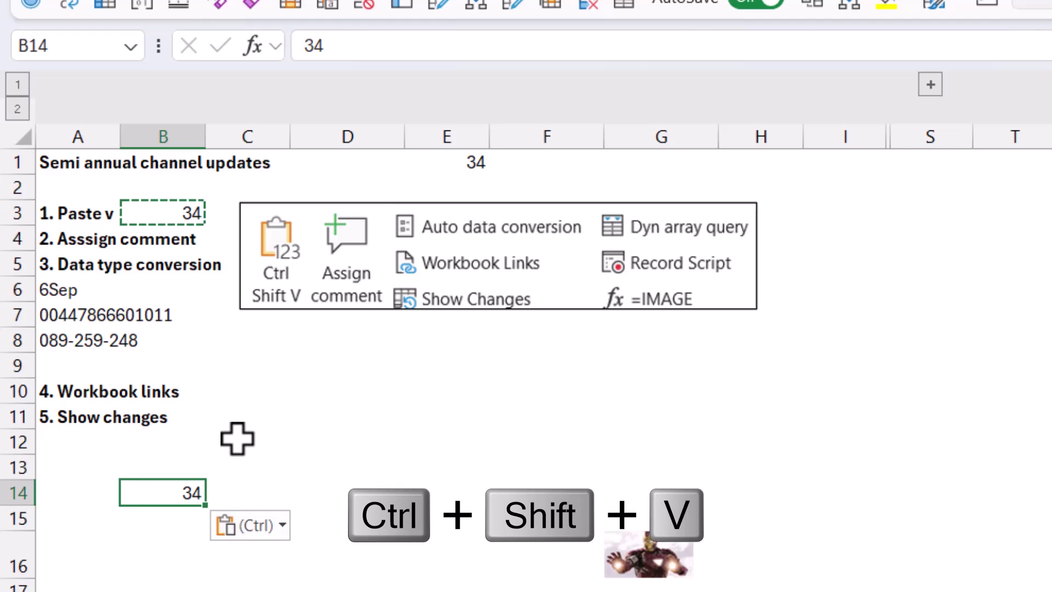
{"action": "left_click", "coordinate": [237, 438]}
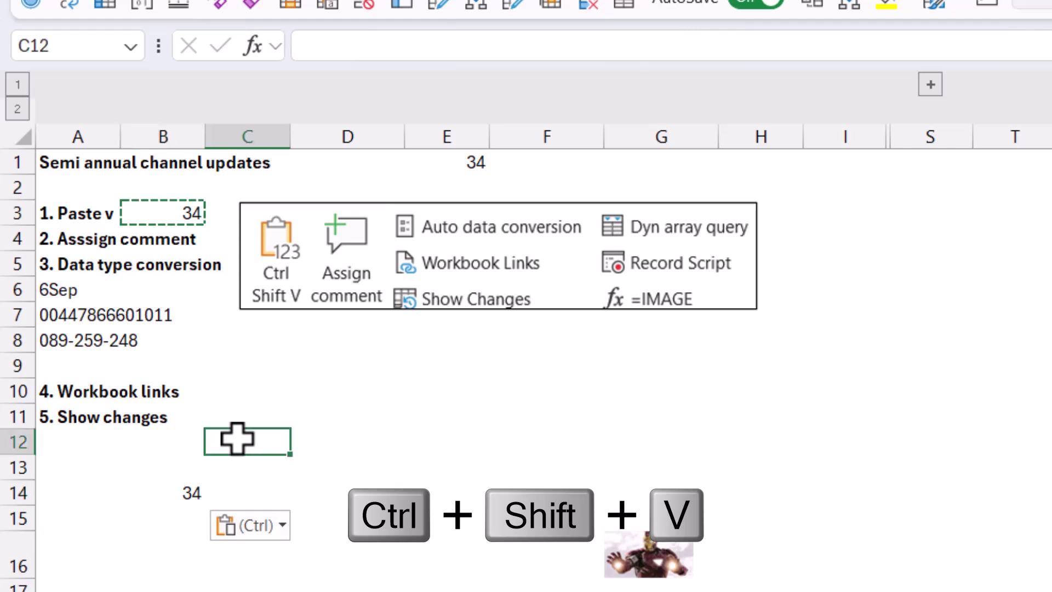
- Start a new comment on cell A4 that mentions the suggested person and reads "check it out"
{"action": "left_click", "coordinate": [81, 247]}
{"action": "right_click", "coordinate": [81, 247]}
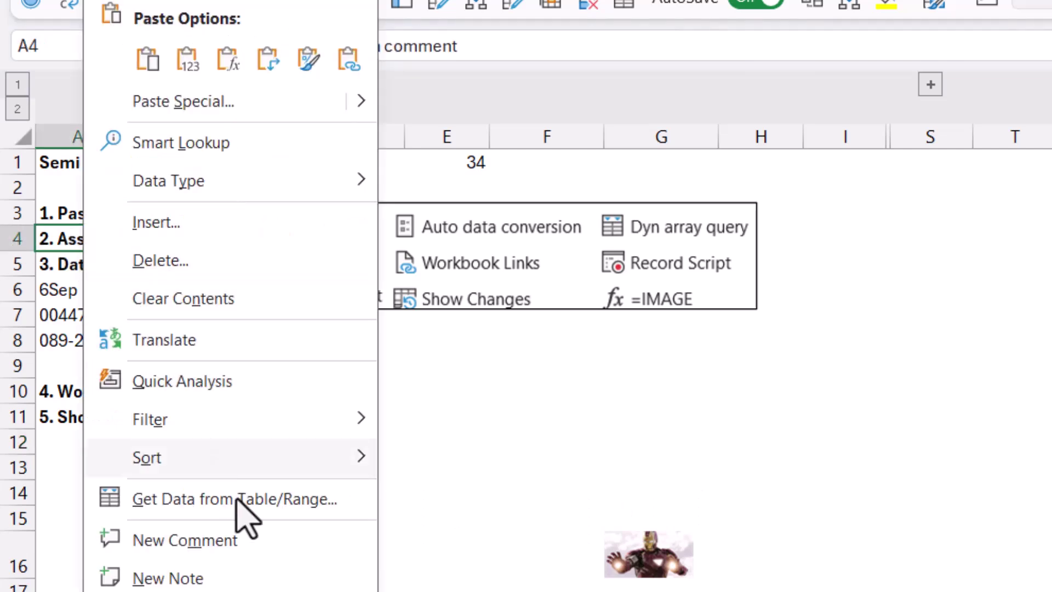
{"action": "left_click", "coordinate": [271, 564]}
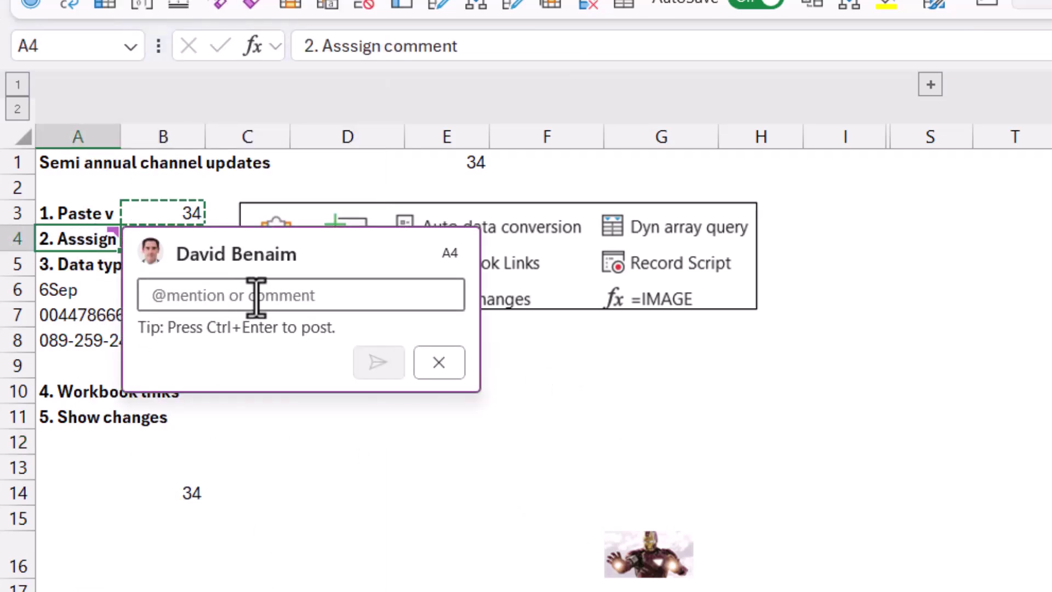
{"action": "type", "text": "@"}
{"action": "left_click", "coordinate": [332, 320]}
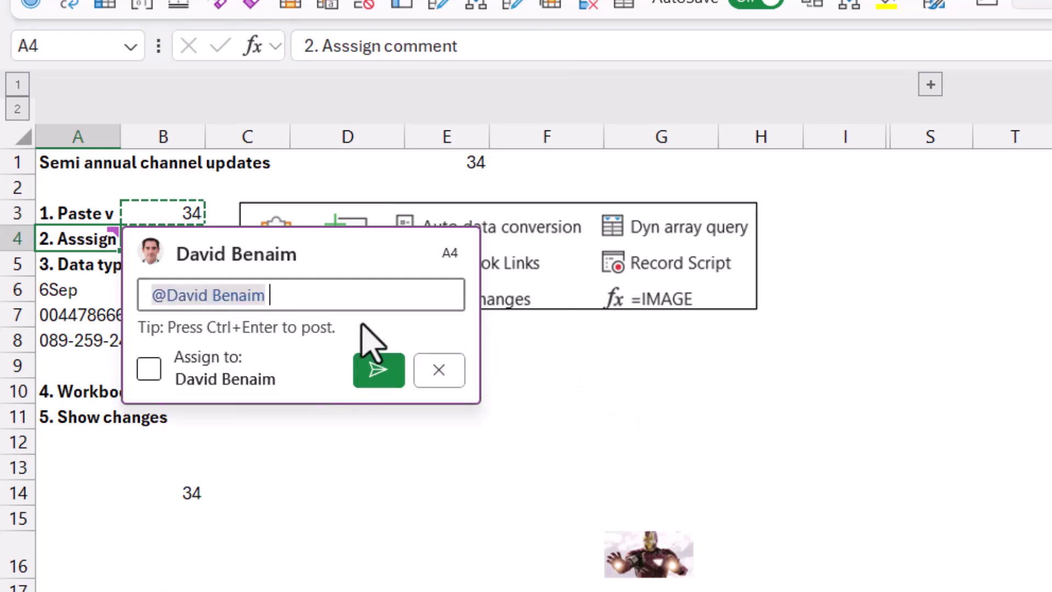
{"action": "left_click", "coordinate": [148, 368]}
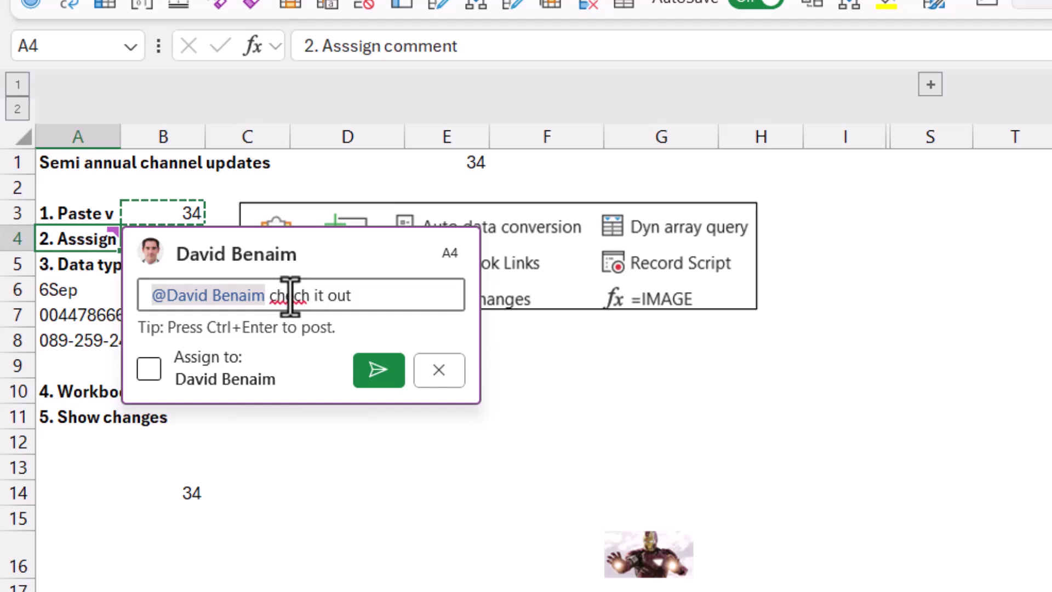
{"action": "type", "text": "k"}
- Assign the comment on A4 to the mentioned person as a task and post it
{"action": "left_click", "coordinate": [148, 368]}
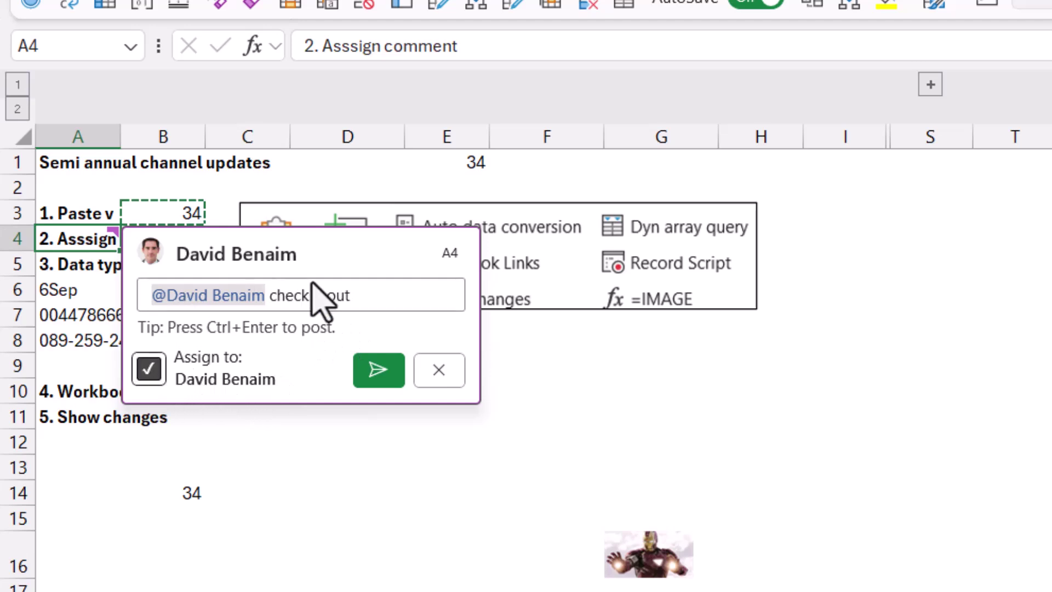
{"action": "left_click", "coordinate": [379, 370]}
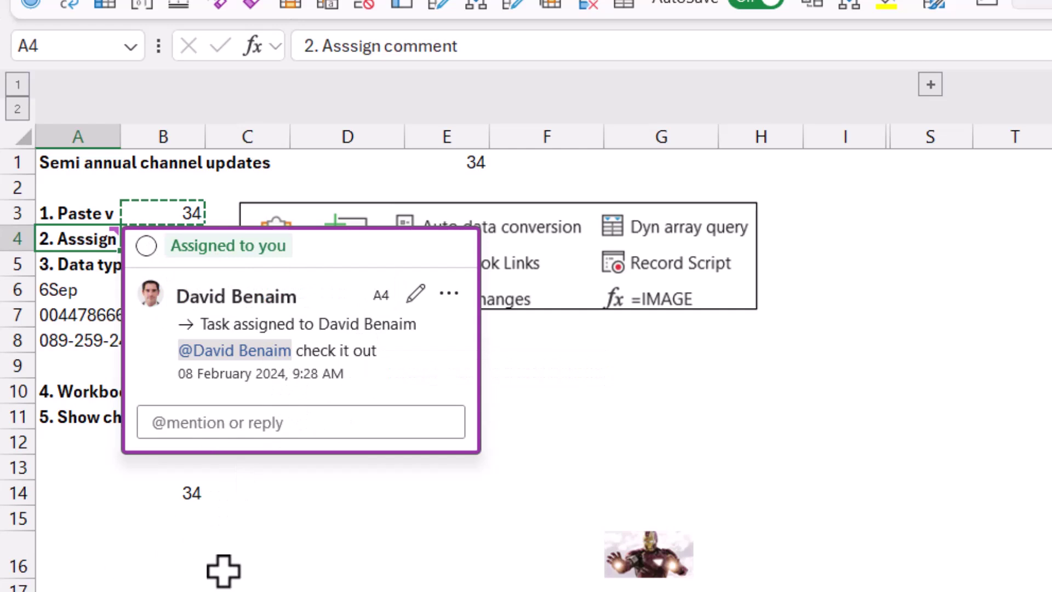
{"action": "left_click", "coordinate": [258, 569]}
{"action": "left_click", "coordinate": [378, 499]}
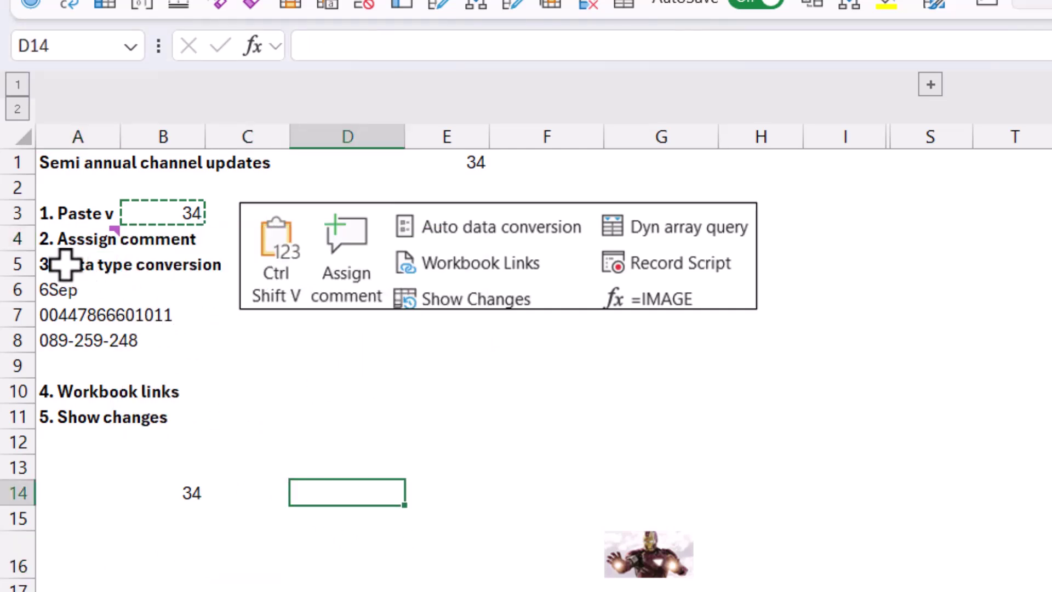
- Enter 05576778 with its leading zero in cell D10 to test the automatic number conversion
{"action": "left_click_drag", "start_coordinate": [51, 289], "coordinate": [71, 340]}
{"action": "left_click", "coordinate": [347, 390]}
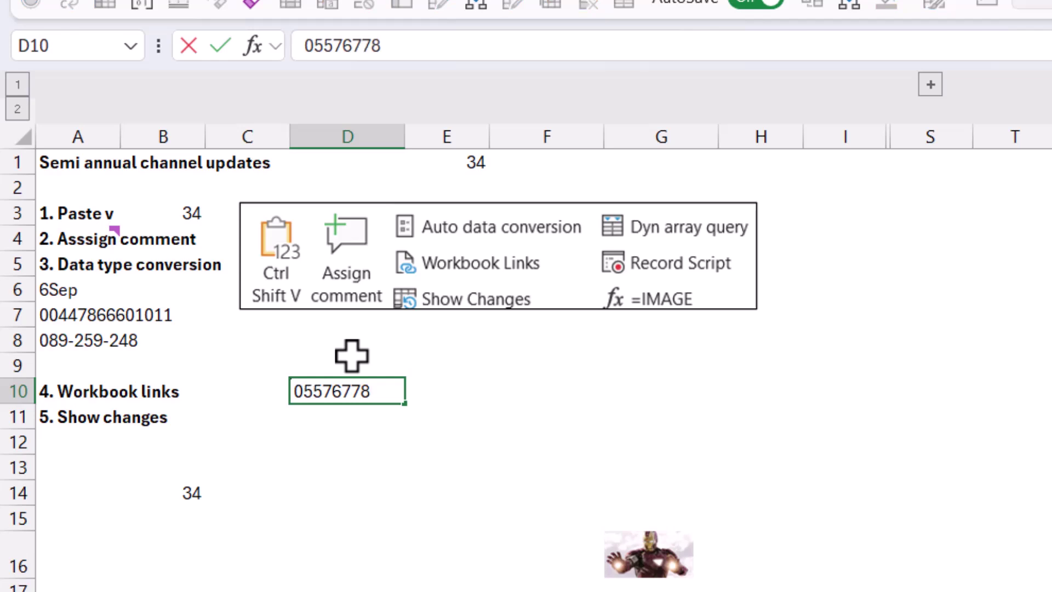
{"action": "type", "text": "05576778"}
{"action": "key", "text": "Return"}
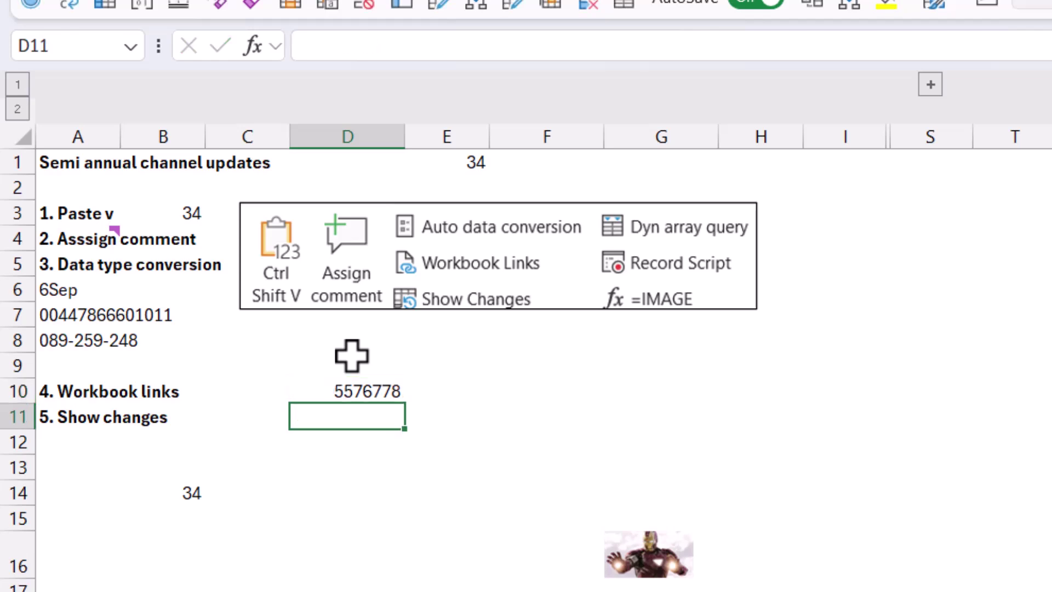
{"action": "left_click", "coordinate": [328, 388]}
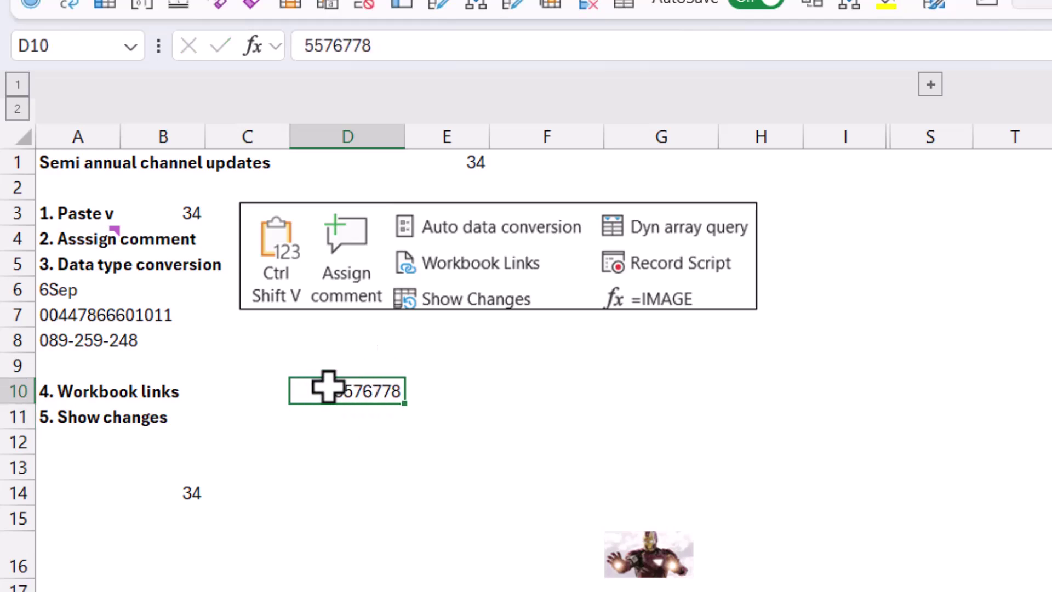
{"action": "left_click", "coordinate": [322, 418]}
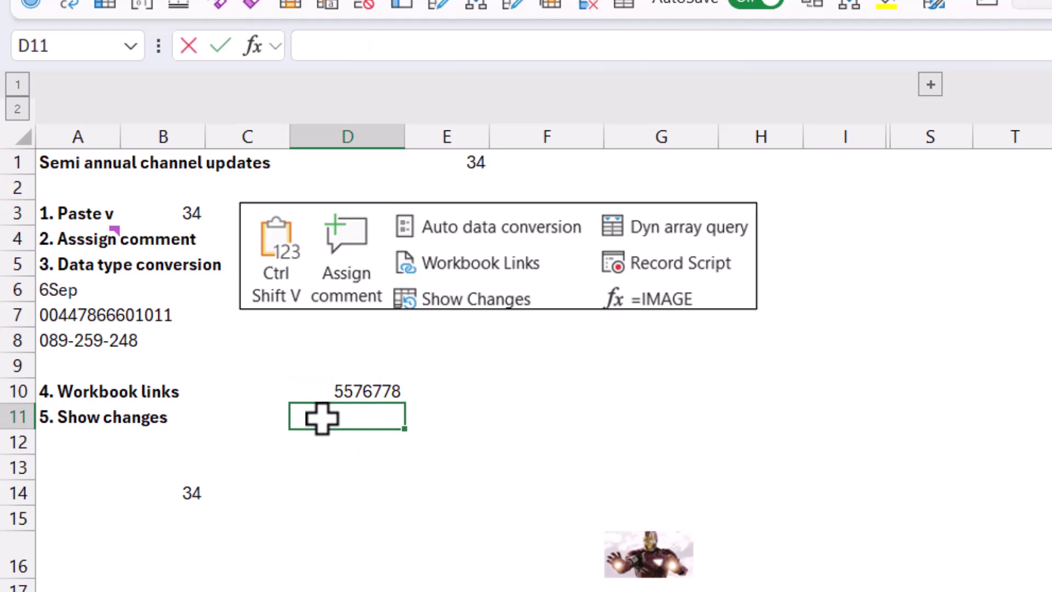
{"action": "type", "text": "7apr"}
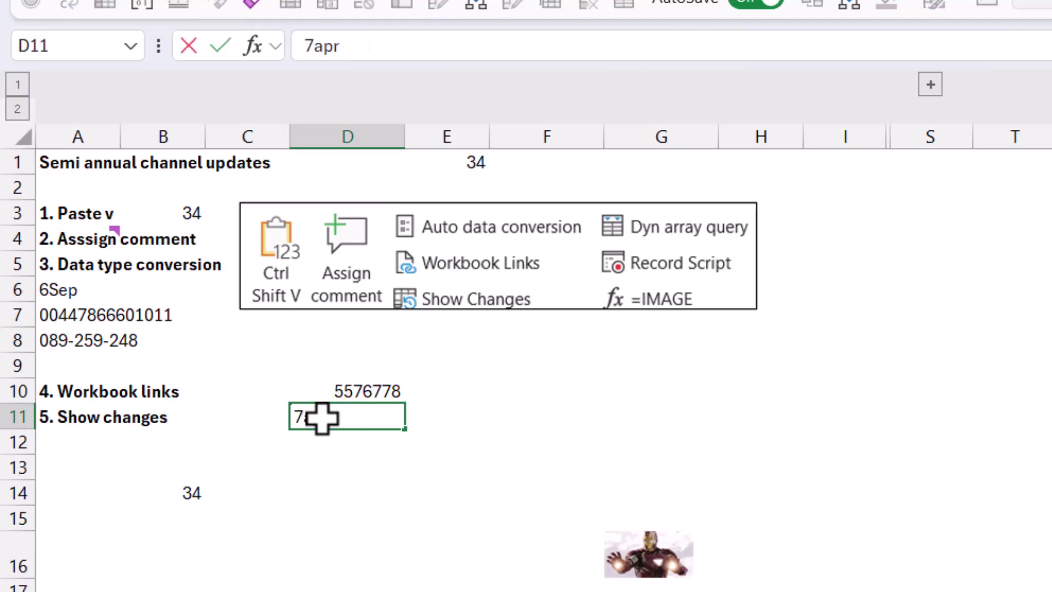
{"action": "key", "text": "Return"}
{"action": "left_click", "coordinate": [322, 418]}
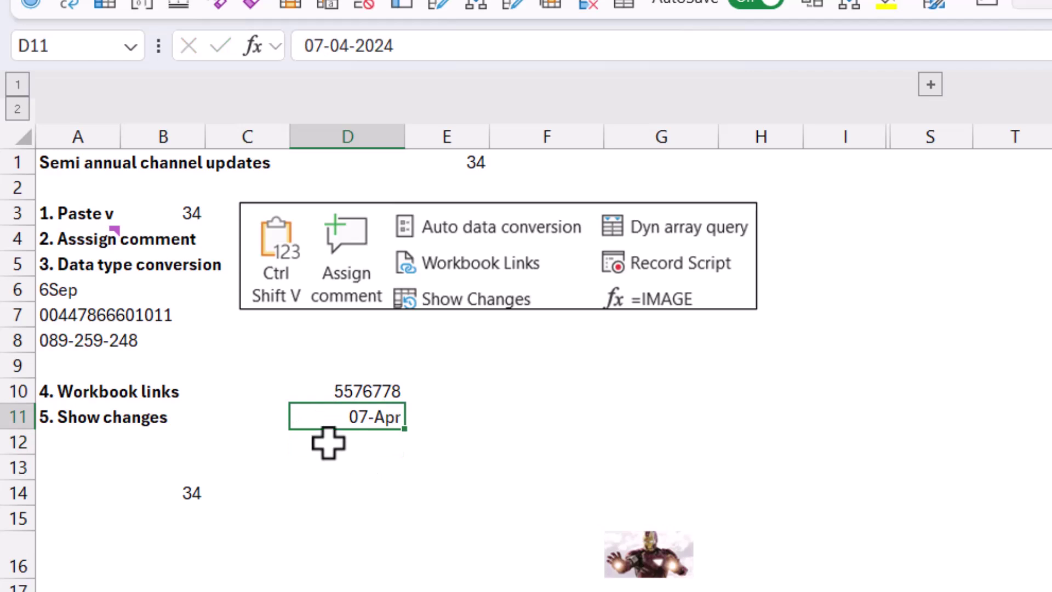
{"action": "left_click", "coordinate": [352, 442]}
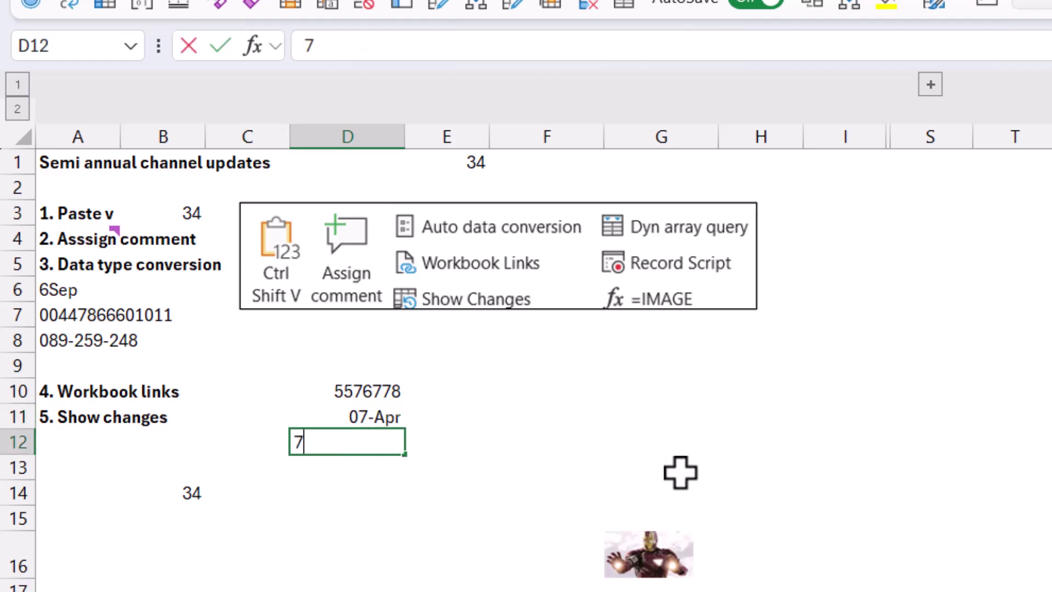
{"action": "type", "text": "779889756567"}
{"action": "key", "text": "Return"}
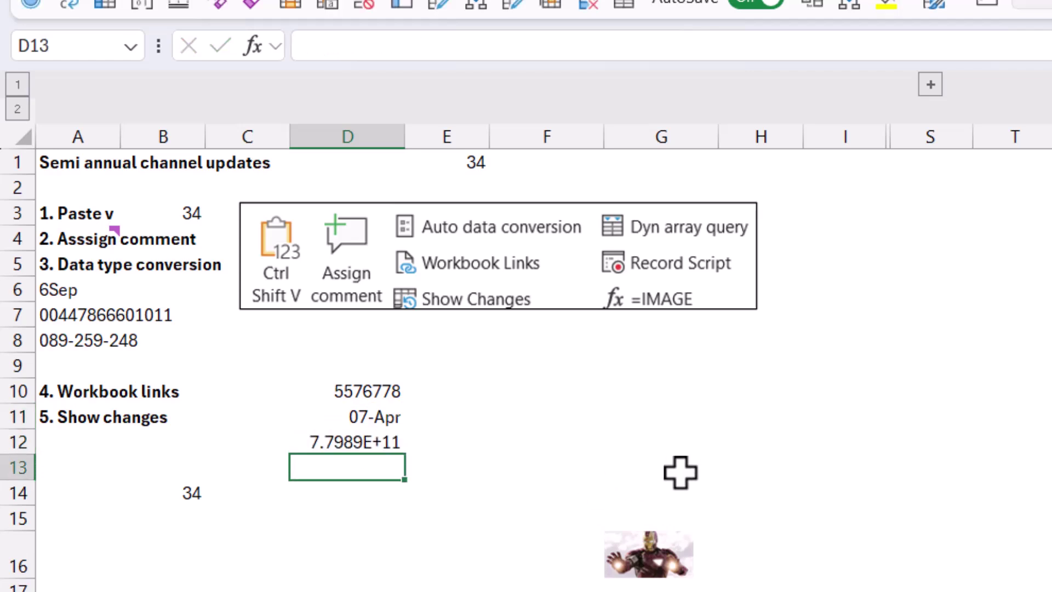
{"action": "key", "text": "Up"}
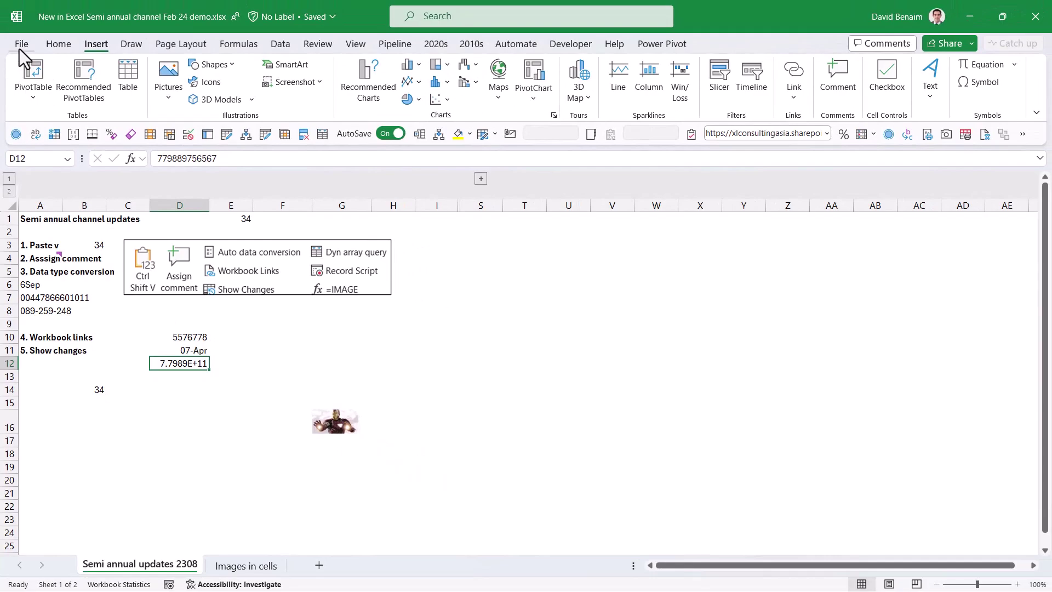
- Turn off all default automatic data conversions in the Excel data options and apply the change
{"action": "left_click", "coordinate": [18, 48]}
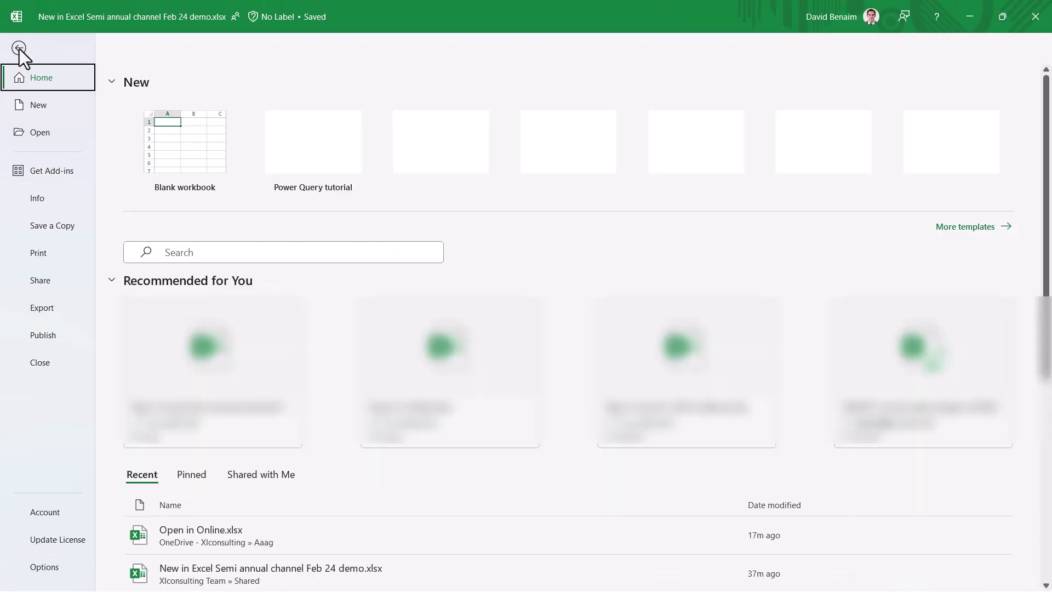
{"action": "left_click", "coordinate": [48, 567]}
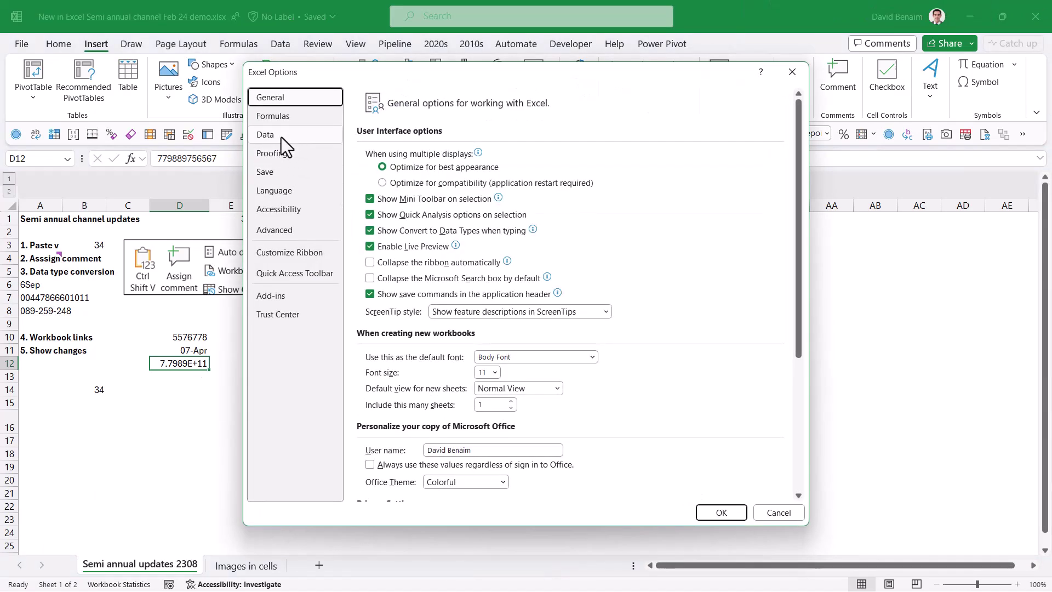
{"action": "left_click", "coordinate": [281, 137]}
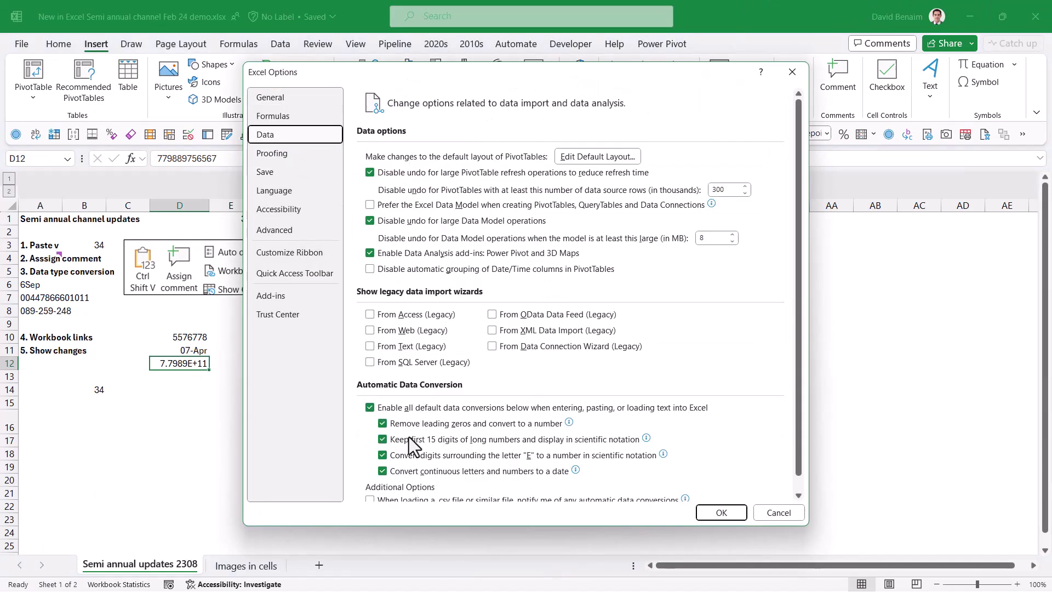
{"action": "scroll", "coordinate": [411, 450], "scroll_direction": "down", "scroll_amount": 1}
{"action": "left_click", "coordinate": [370, 392]}
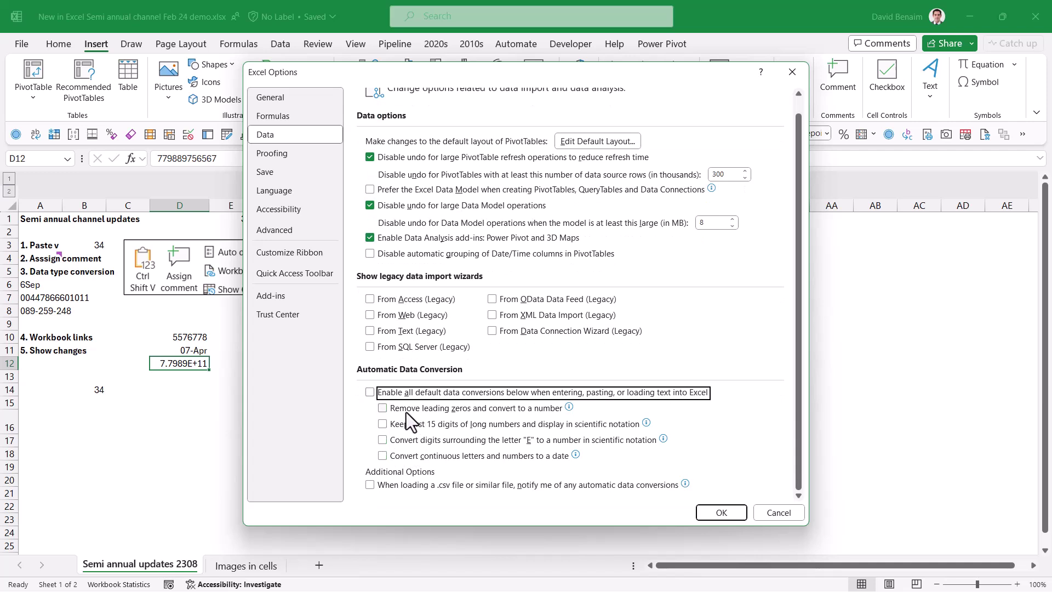
{"action": "mouse_move", "coordinate": [405, 412]}
{"action": "mouse_move", "coordinate": [458, 442]}
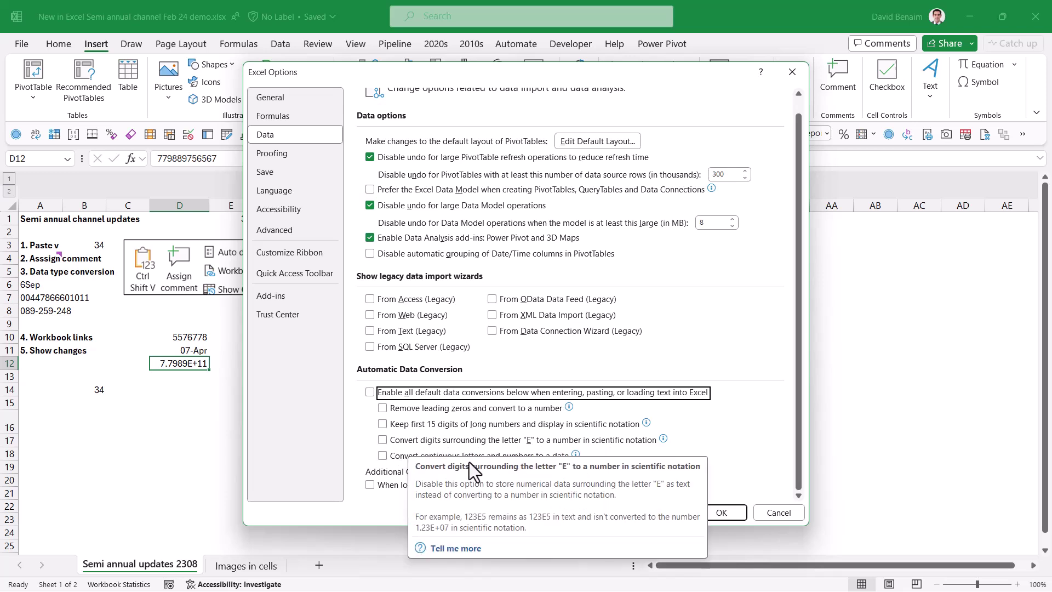
{"action": "mouse_move", "coordinate": [522, 456]}
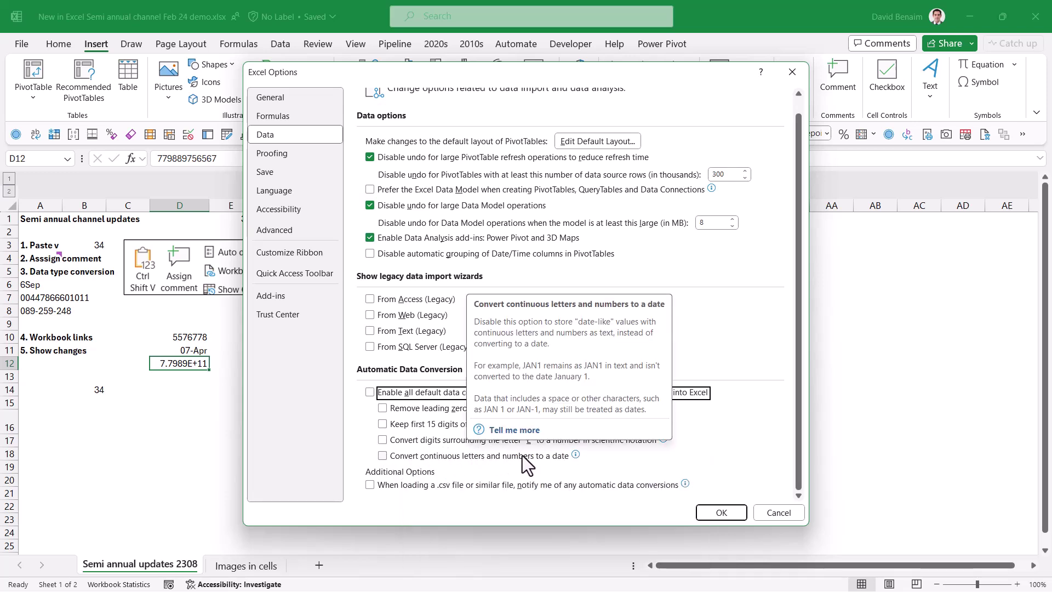
{"action": "left_click", "coordinate": [738, 511]}
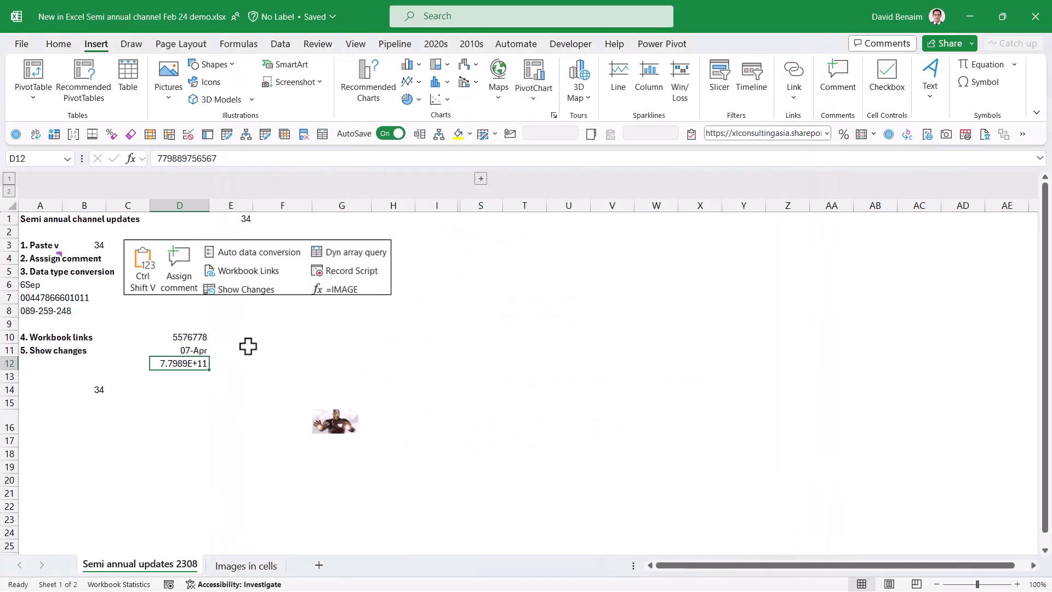
- Enter 09725912 in cell F10 and 8mar in cell F11 to test entry with automatic conversion turned off
{"action": "left_click", "coordinate": [268, 338]}
{"action": "type", "text": "097"}
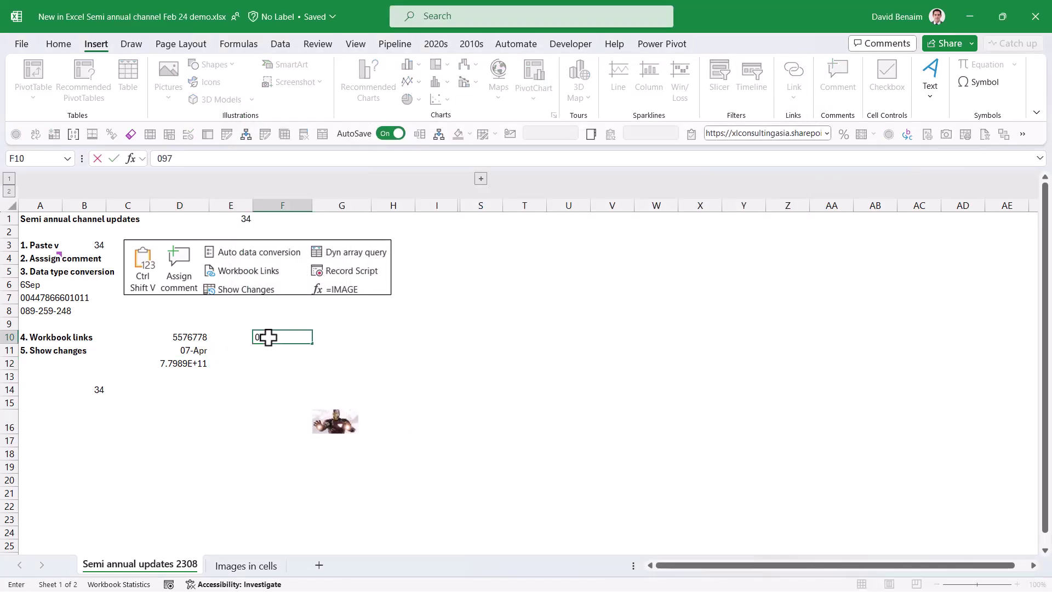
{"action": "type", "text": "25912"}
{"action": "key", "text": "Return"}
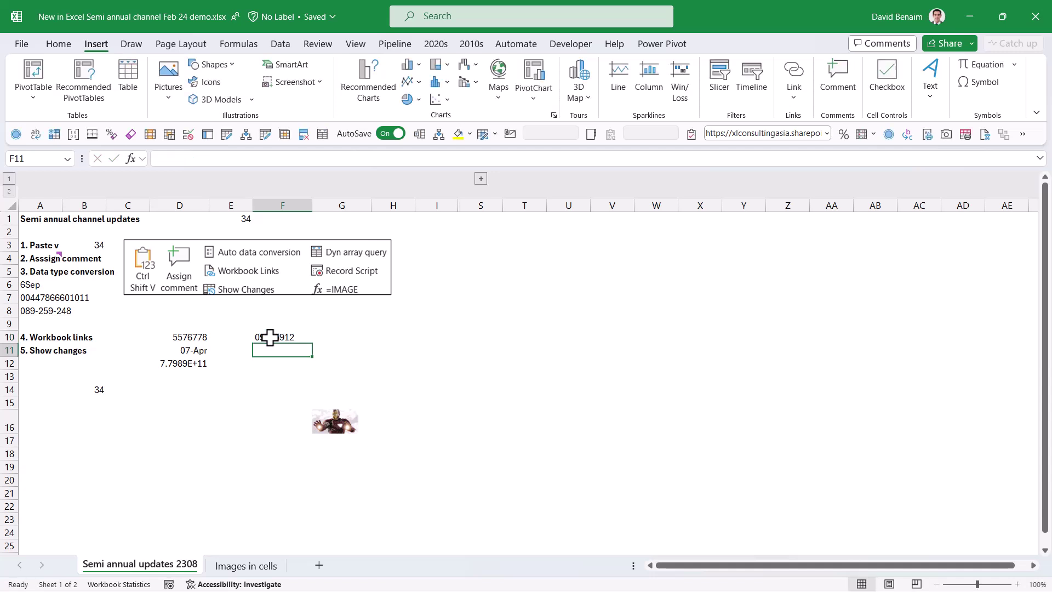
{"action": "type", "text": "8mar"}
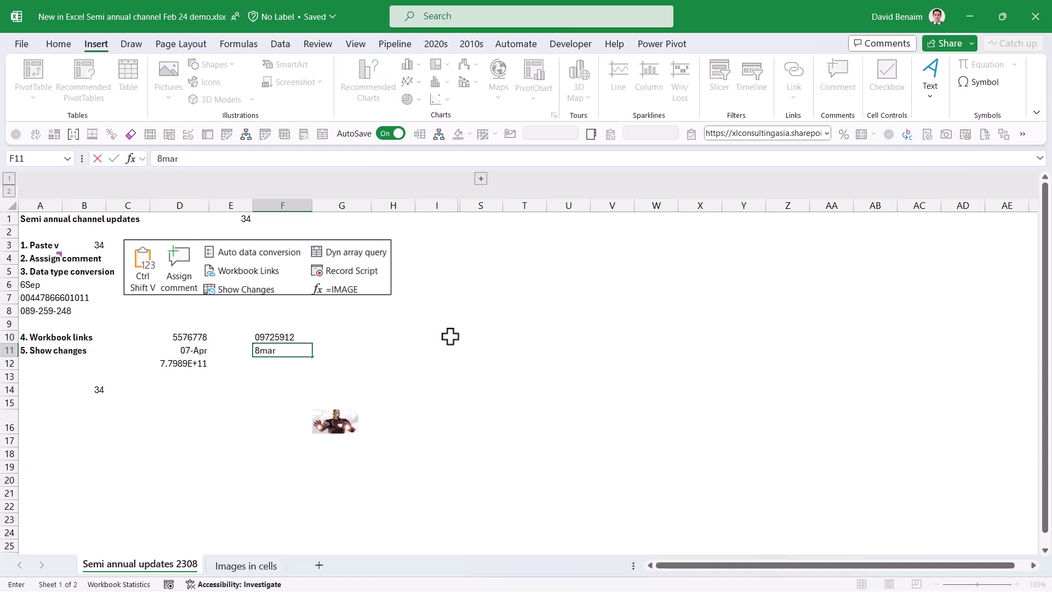
{"action": "key", "text": "Return"}
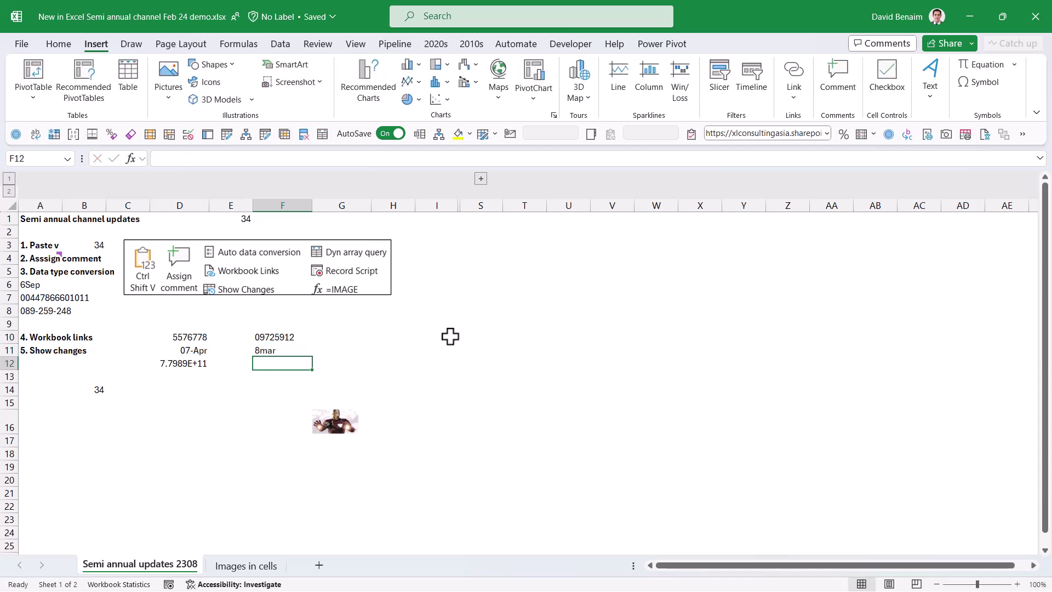
{"action": "type", "text": "897231897271"}
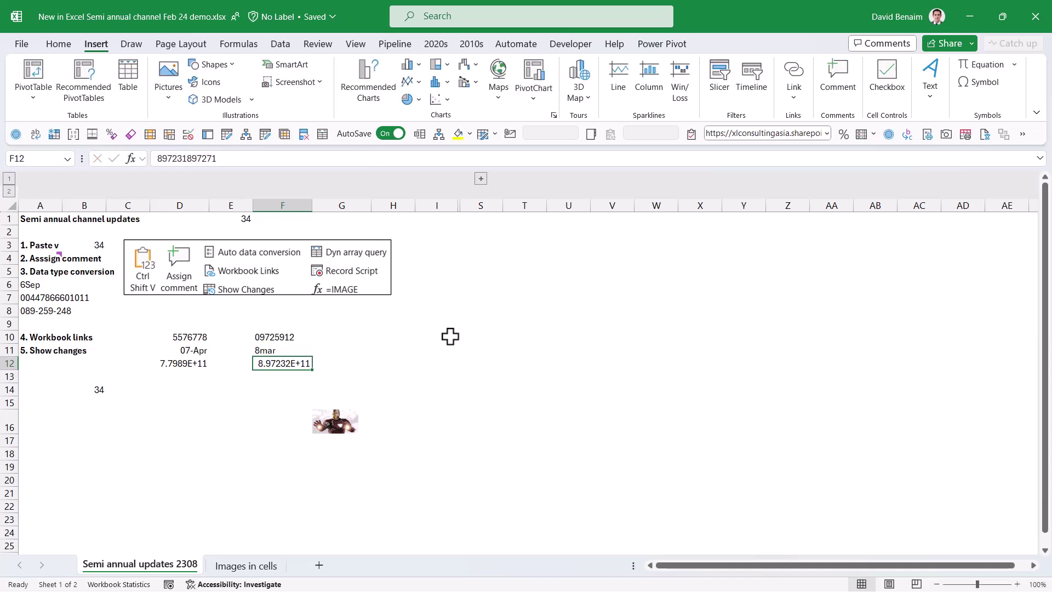
{"action": "type", "text": "8310830918238123897"}
{"action": "key", "text": "Return"}
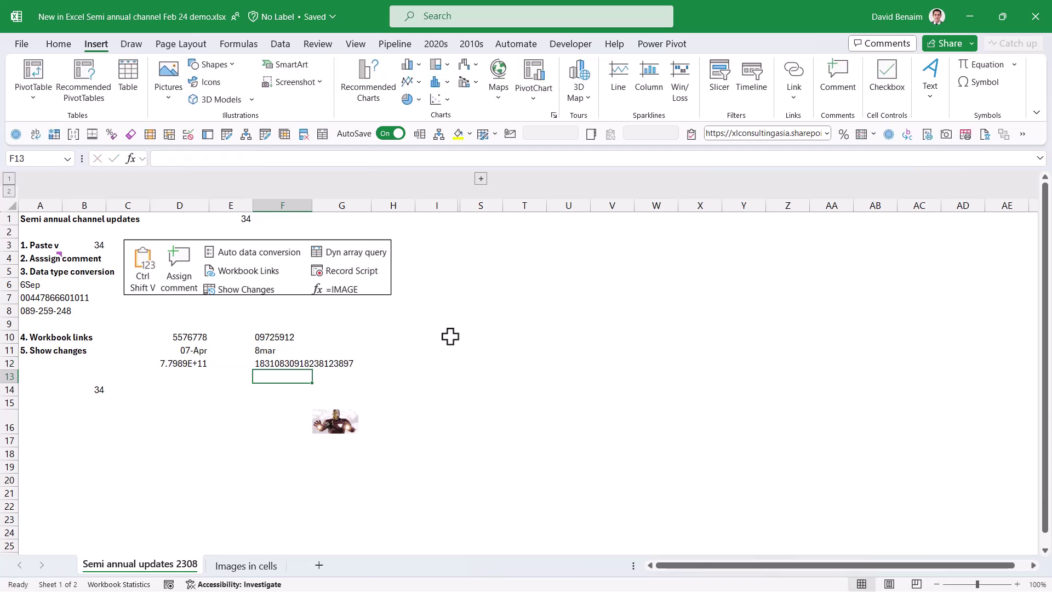
{"action": "key", "text": "Up"}
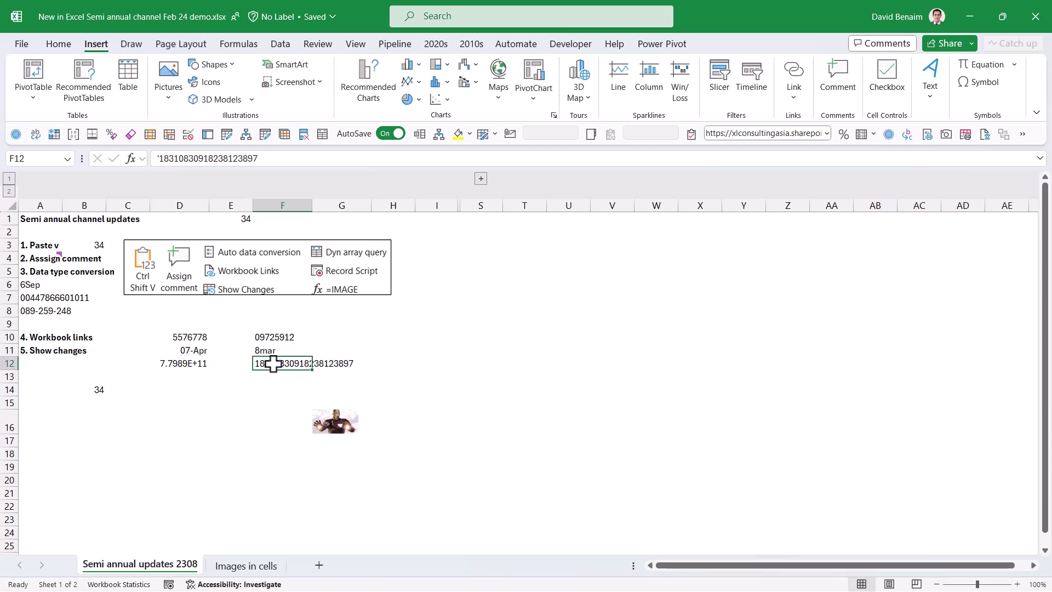
{"action": "left_click_drag", "start_coordinate": [179, 323], "coordinate": [268, 416]}
{"action": "left_click", "coordinate": [53, 387]}
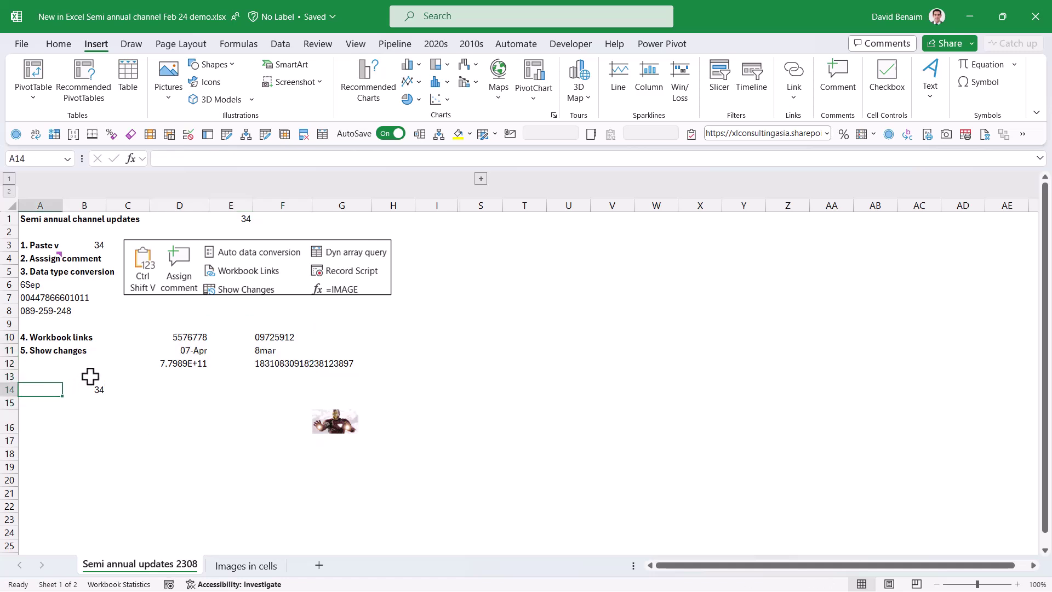
{"action": "left_click", "coordinate": [466, 394]}
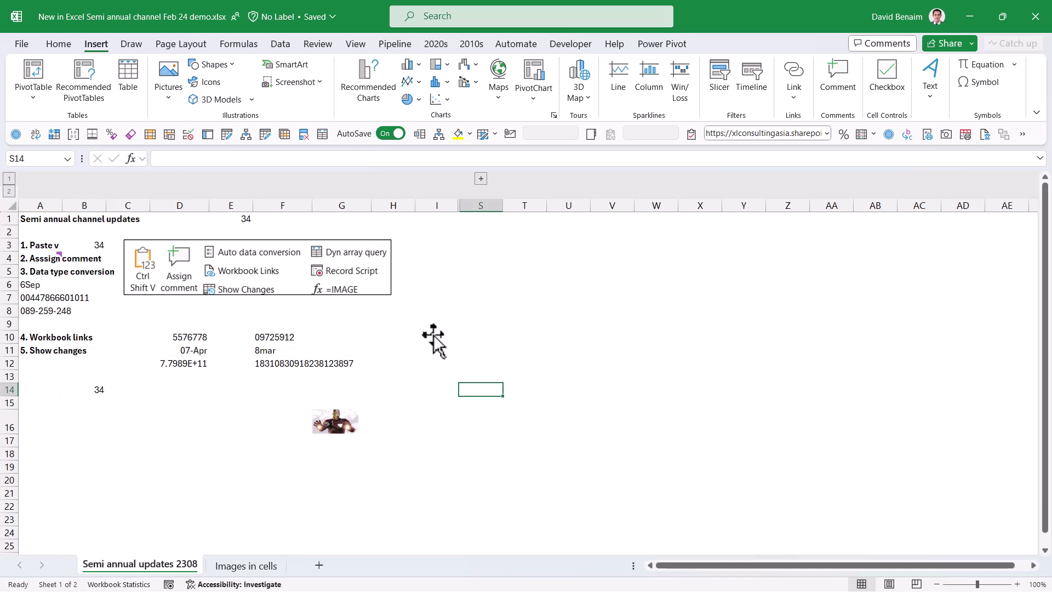
- Enter a formula in cell G9 linking to cell H2 on Sheet1 of the workbook Open in Online.xlsx
{"action": "left_click", "coordinate": [281, 45]}
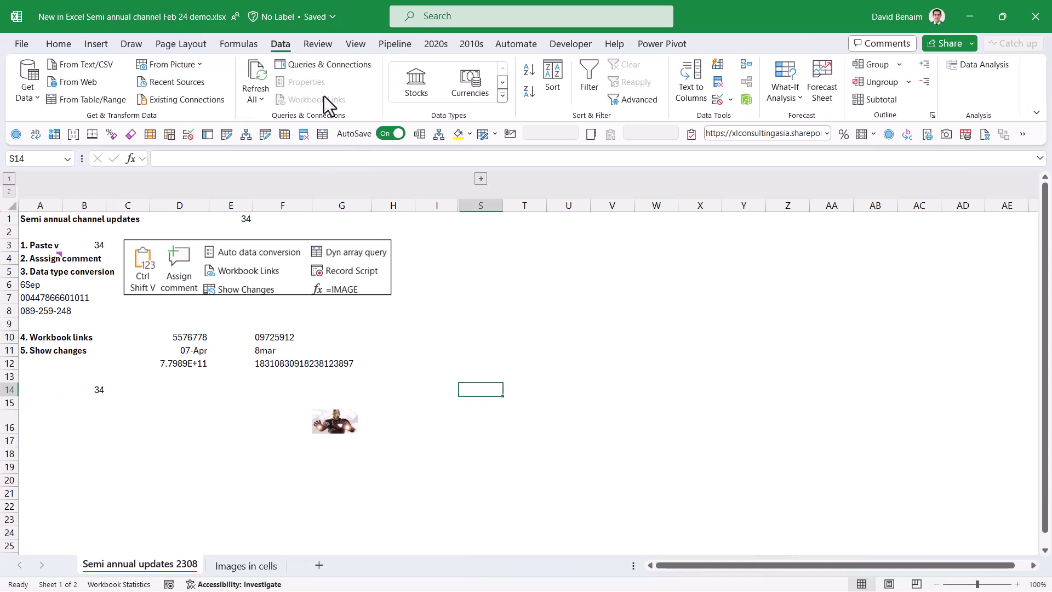
{"action": "left_click", "coordinate": [485, 310]}
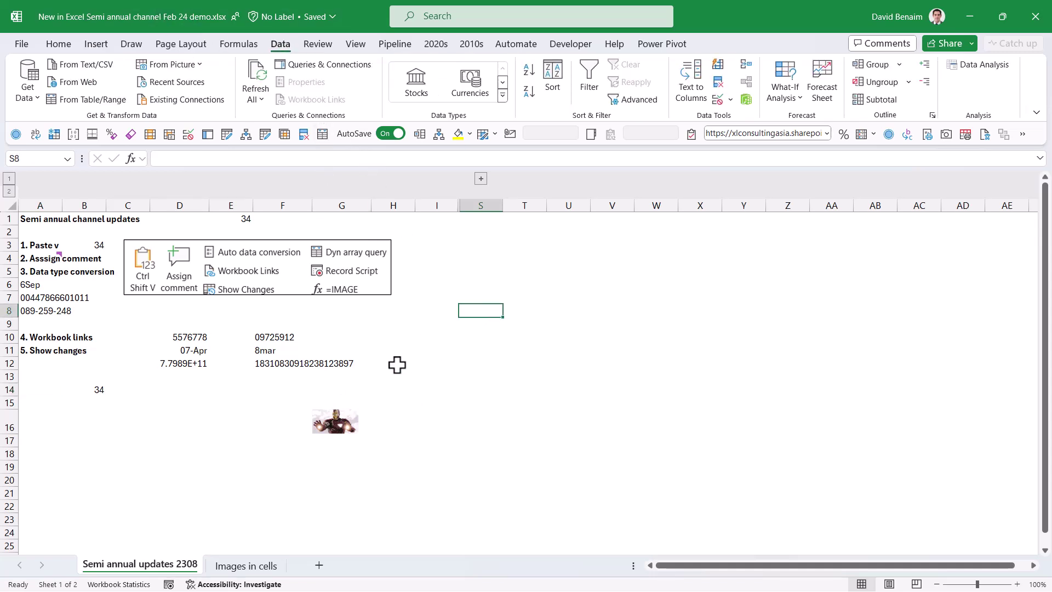
{"action": "left_click", "coordinate": [362, 328]}
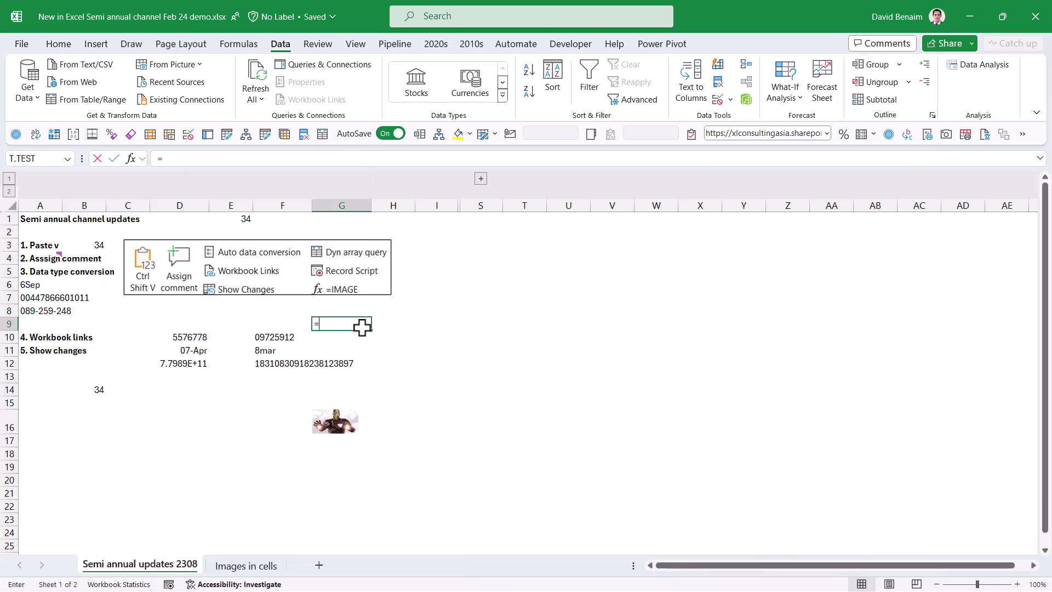
{"action": "type", "text": "="}
{"action": "key", "text": "ctrl+Tab"}
{"action": "key", "text": "Return"}
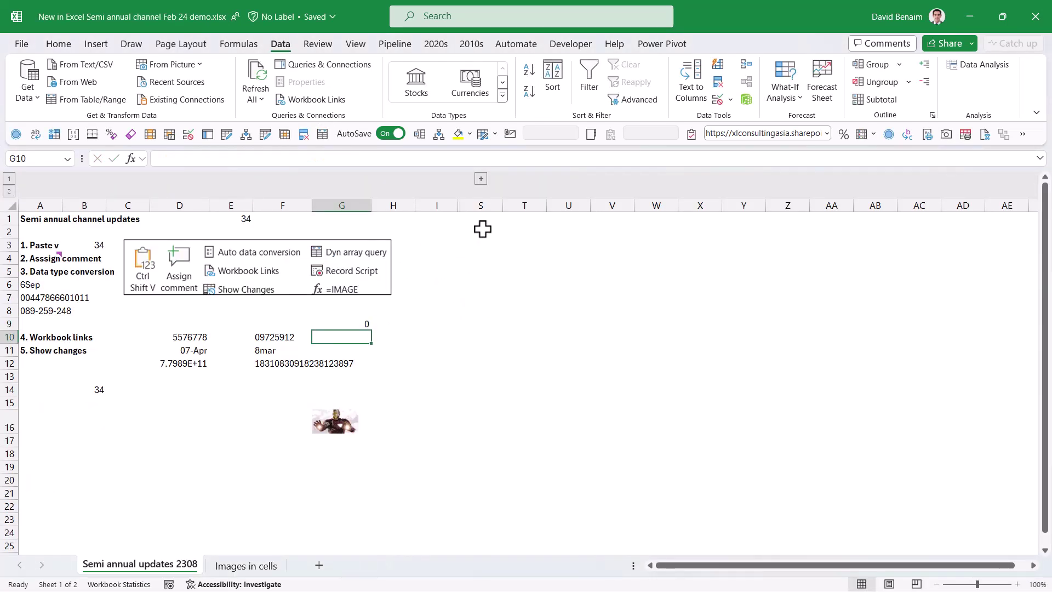
- Display the workbook links and examine the actions available for the Open in Online.xlsx link
{"action": "left_click", "coordinate": [323, 99]}
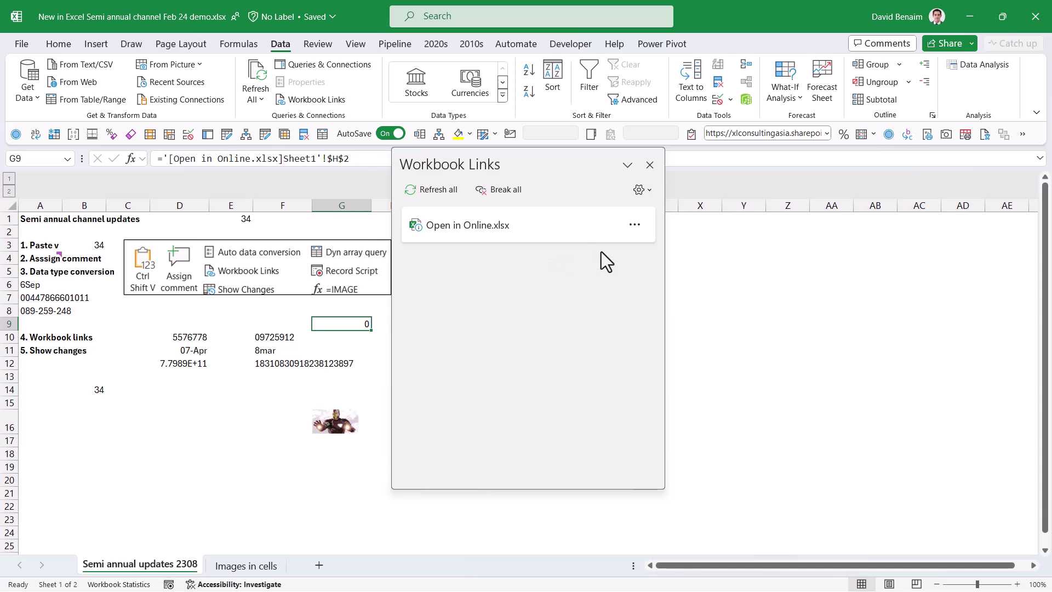
{"action": "left_click", "coordinate": [633, 226]}
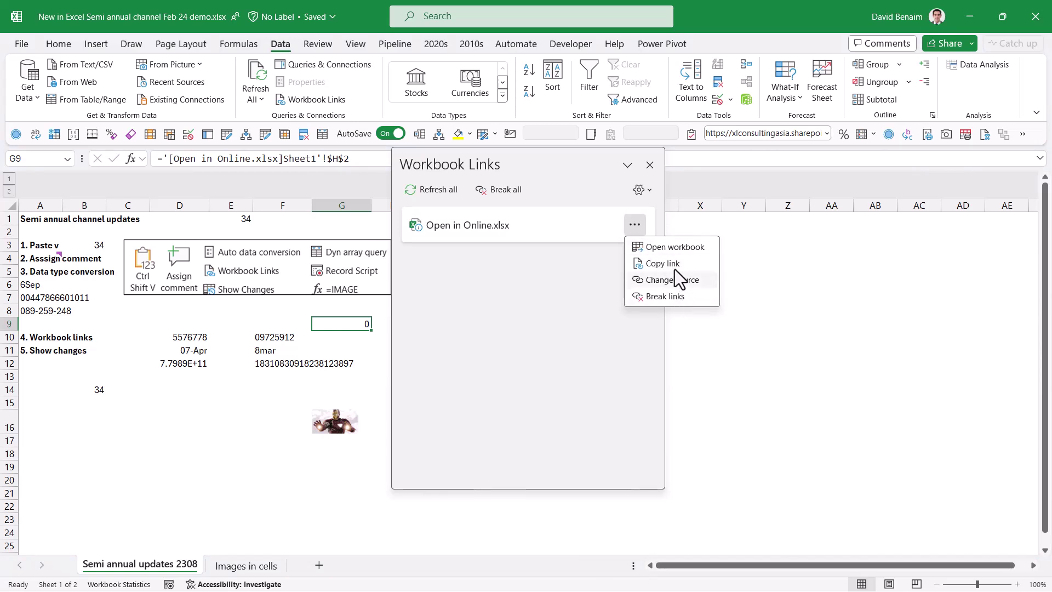
{"action": "key", "text": "Escape"}
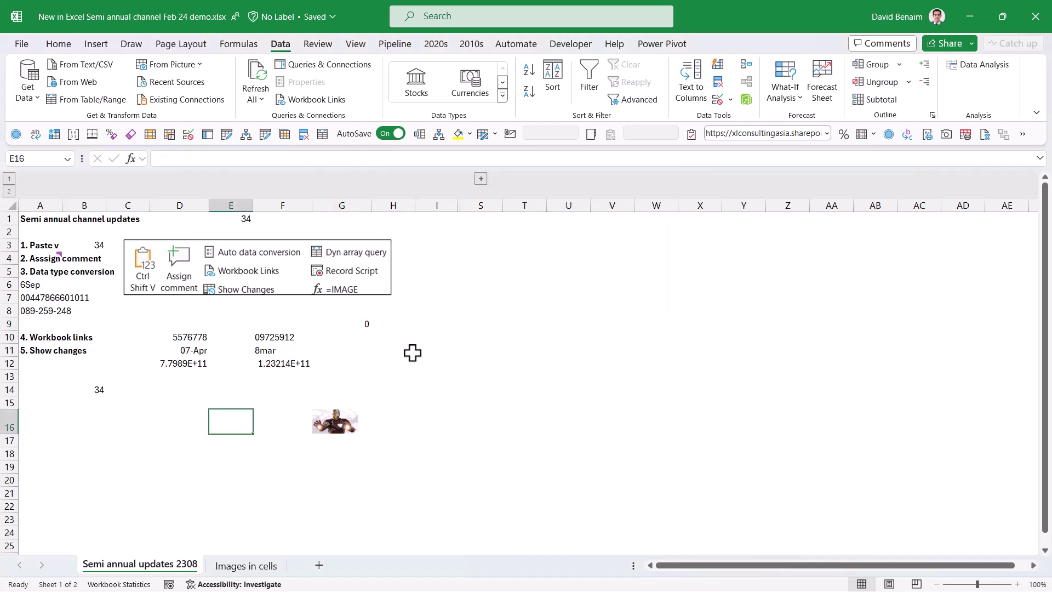
- Show the workbook's change history and review the recorded edits, including those to cell F12
{"action": "left_click", "coordinate": [321, 47]}
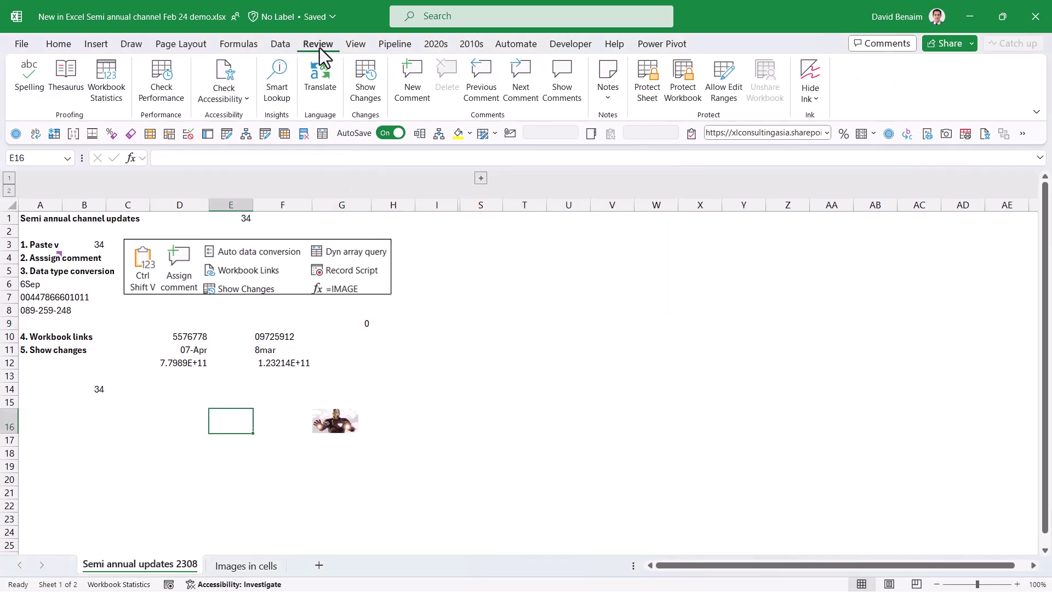
{"action": "left_click", "coordinate": [357, 77]}
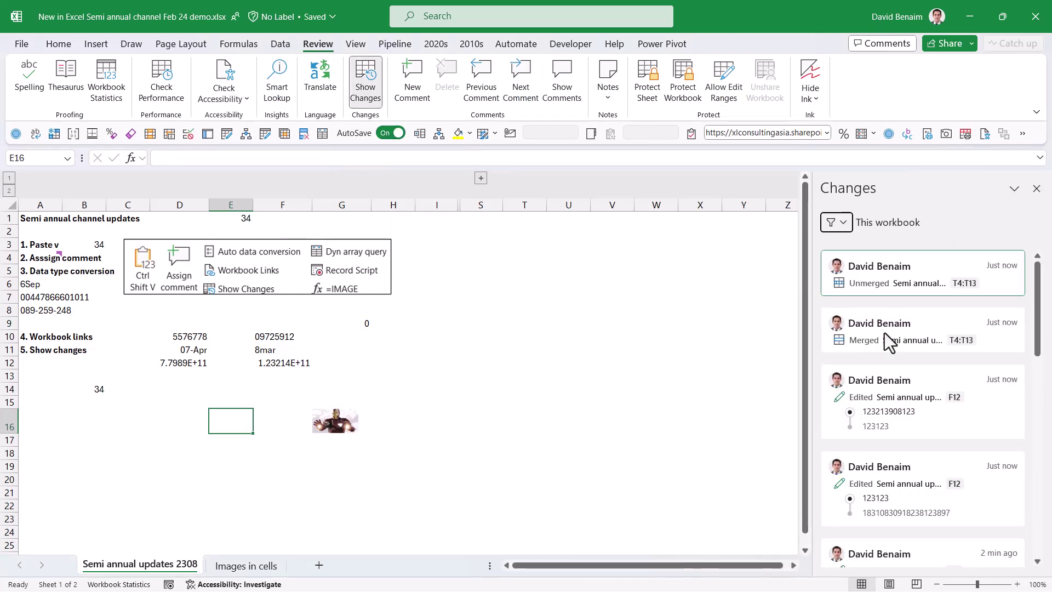
{"action": "left_click", "coordinate": [909, 422]}
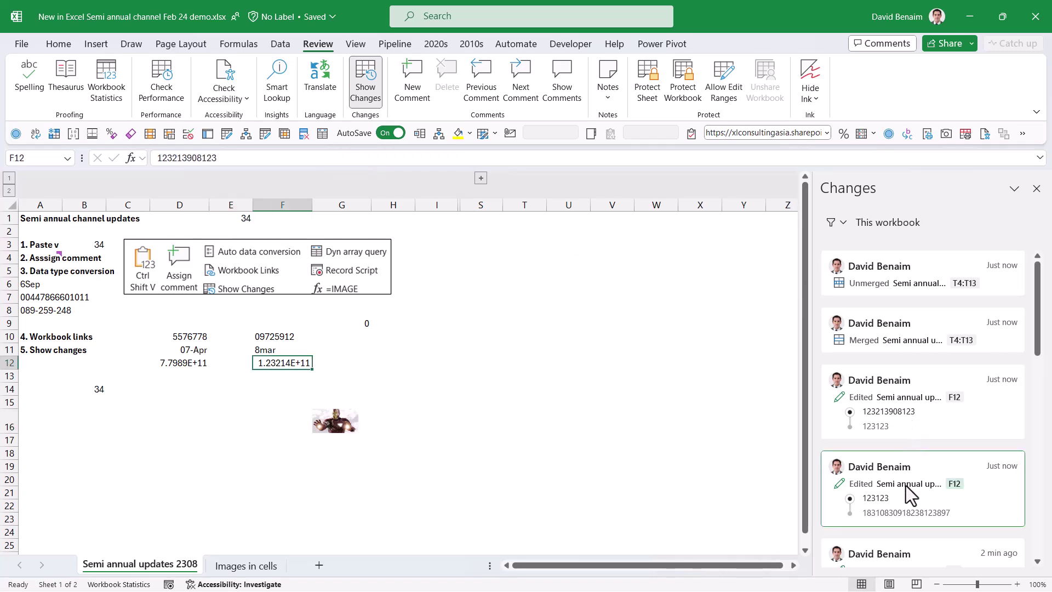
{"action": "scroll", "coordinate": [922, 464], "scroll_direction": "down", "scroll_amount": 3}
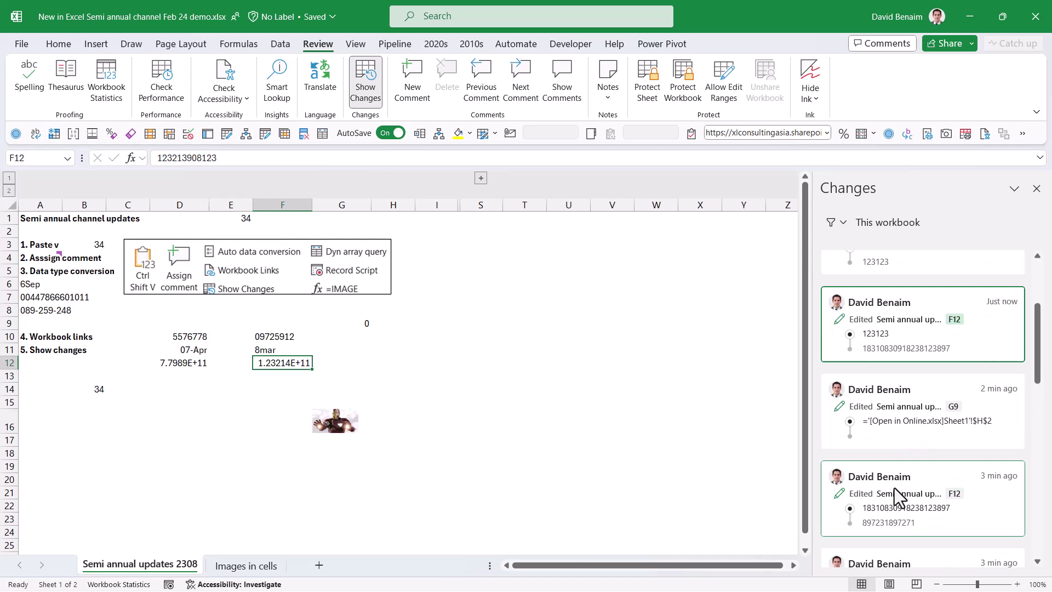
{"action": "scroll", "coordinate": [909, 453], "scroll_direction": "down", "scroll_amount": 6}
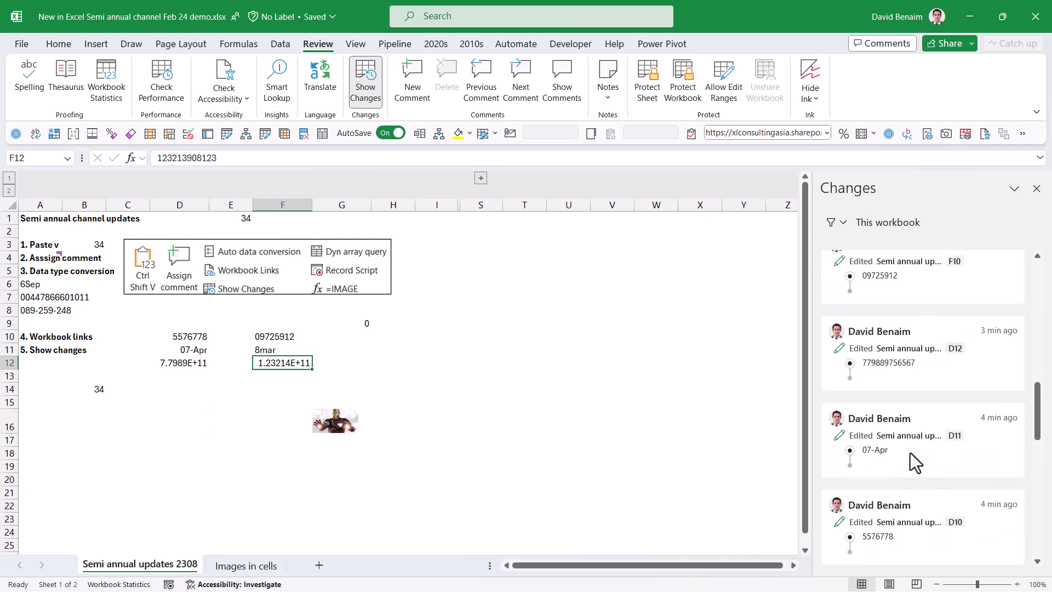
{"action": "scroll", "coordinate": [909, 451], "scroll_direction": "down", "scroll_amount": 3}
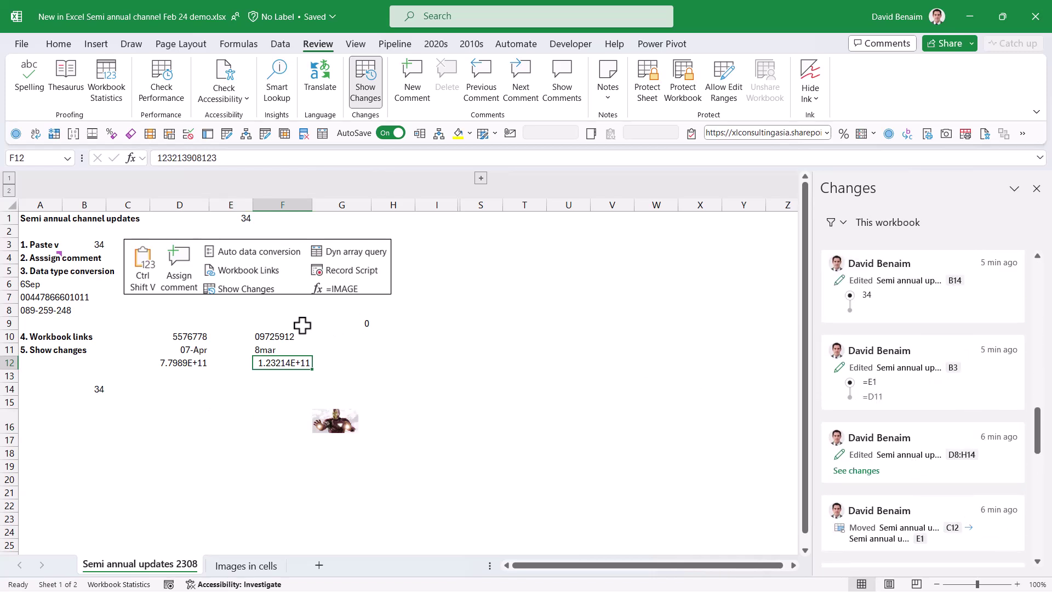
- Enter the formula =D10 in cell G11 to make a new tracked change
{"action": "left_click", "coordinate": [368, 352]}
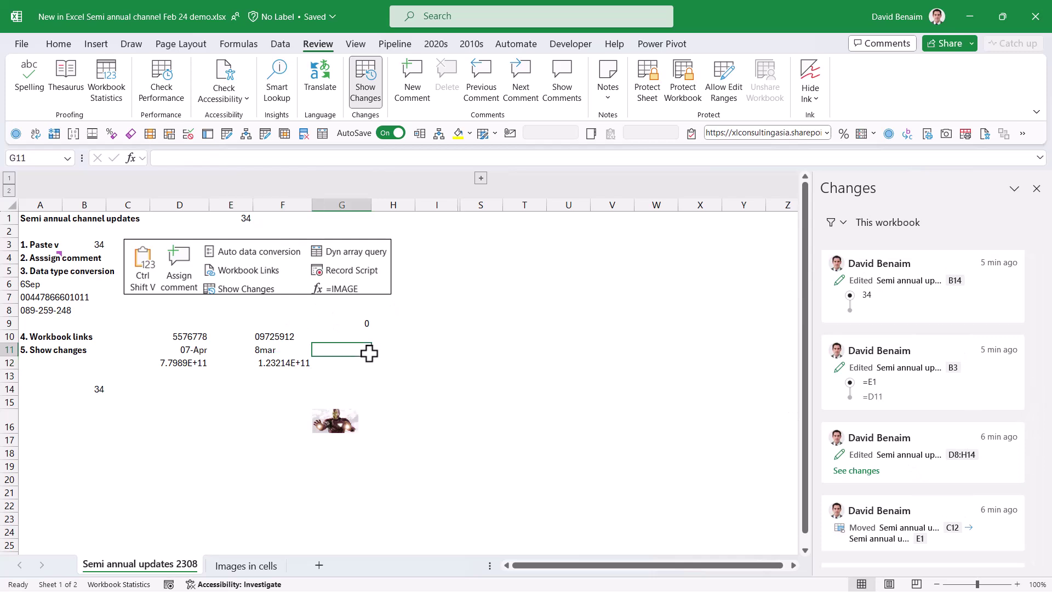
{"action": "type", "text": "="}
{"action": "left_click", "coordinate": [181, 339]}
{"action": "key", "text": "Return"}
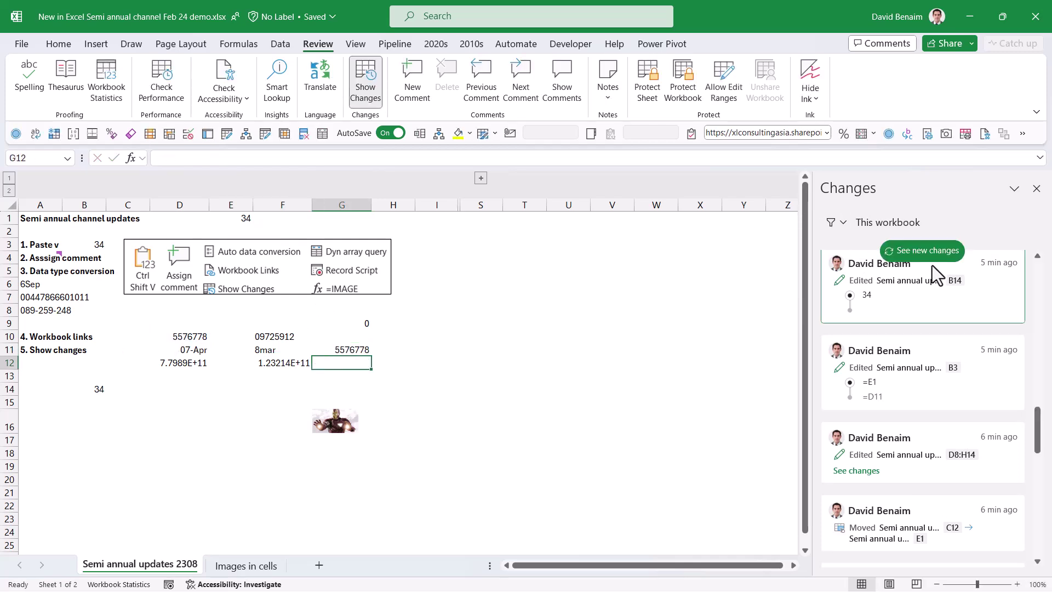
- Load the new changes into the change history and examine the individual edits in the C1:G13 entry
{"action": "left_click", "coordinate": [928, 250]}
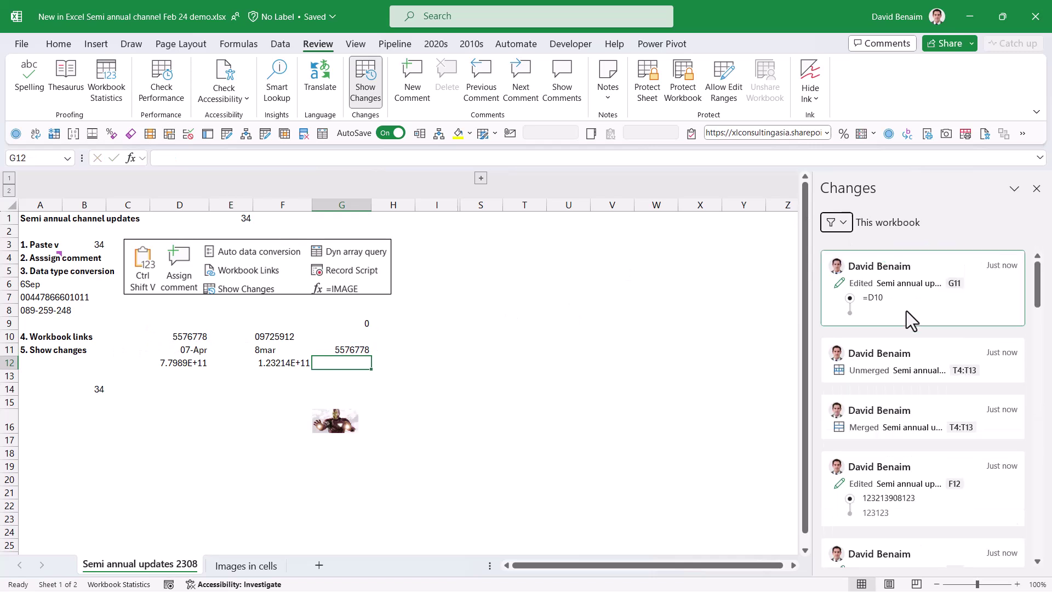
{"action": "scroll", "coordinate": [893, 393], "scroll_direction": "down", "scroll_amount": 8}
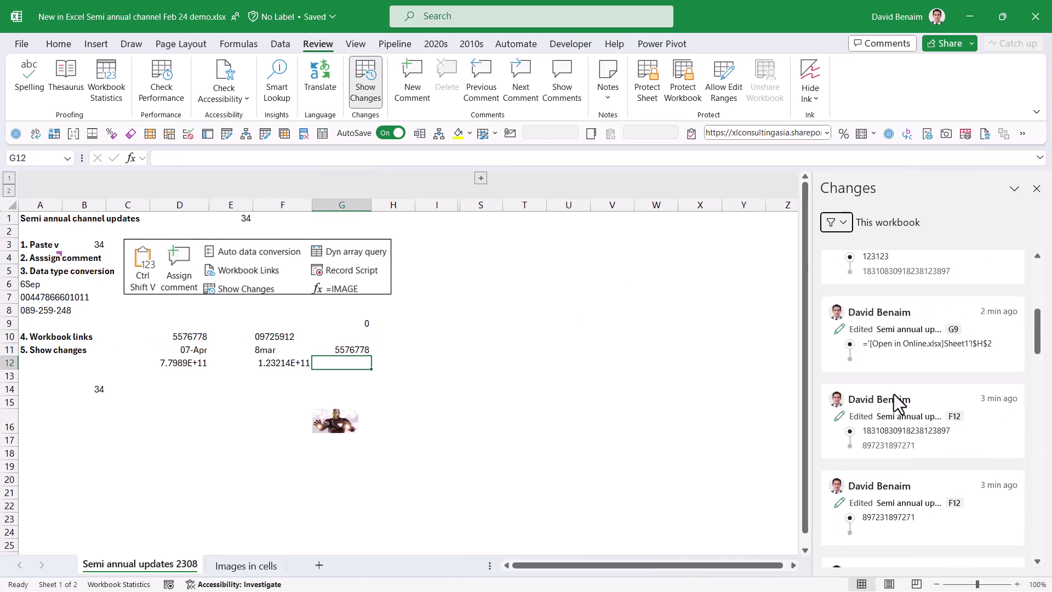
{"action": "scroll", "coordinate": [967, 396], "scroll_direction": "down", "scroll_amount": 10}
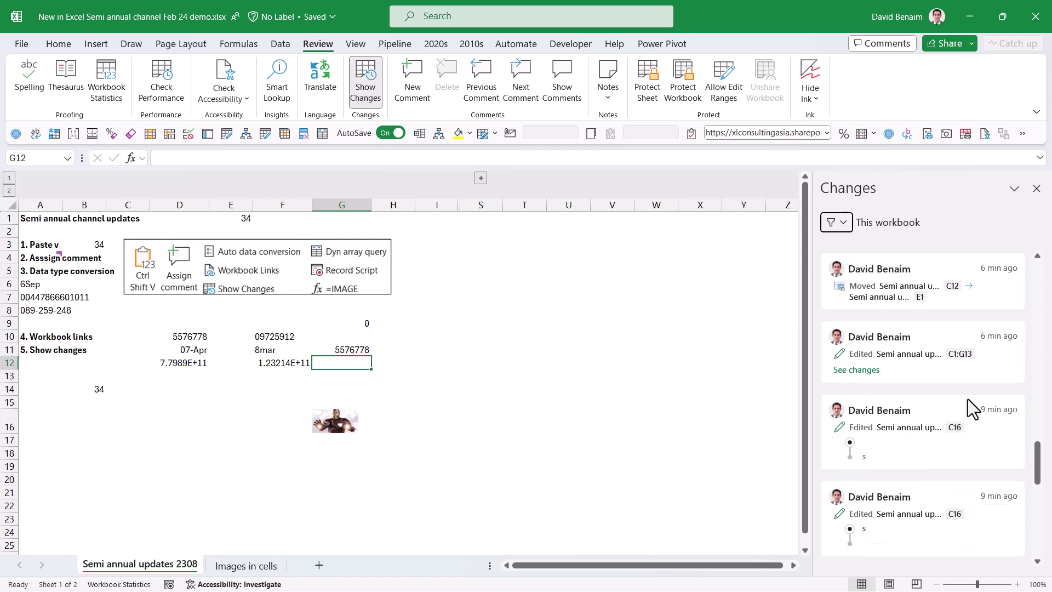
{"action": "left_click", "coordinate": [863, 371]}
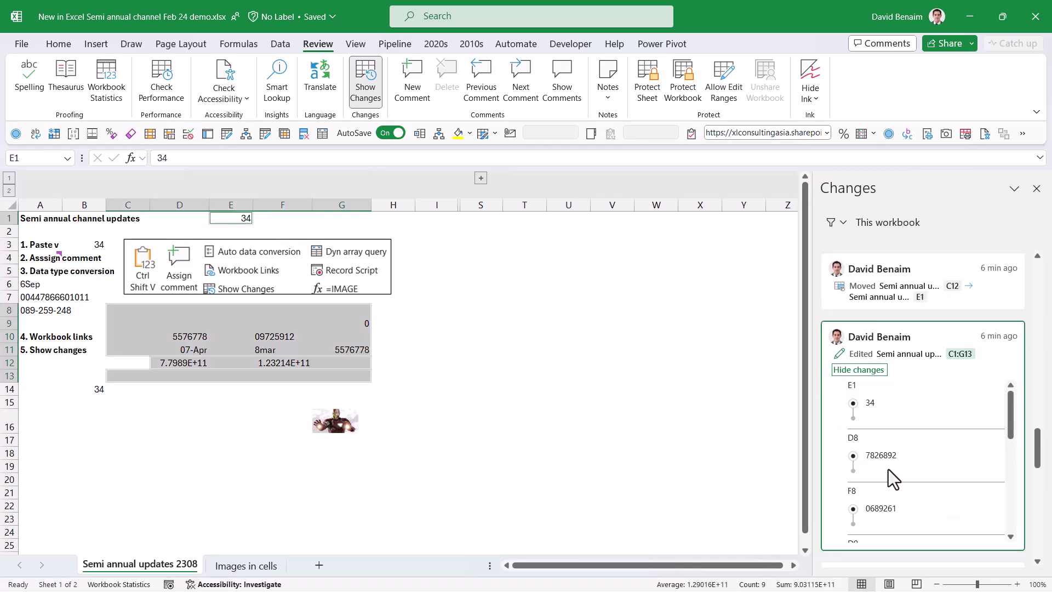
{"action": "scroll", "coordinate": [969, 442], "scroll_direction": "down", "scroll_amount": 10}
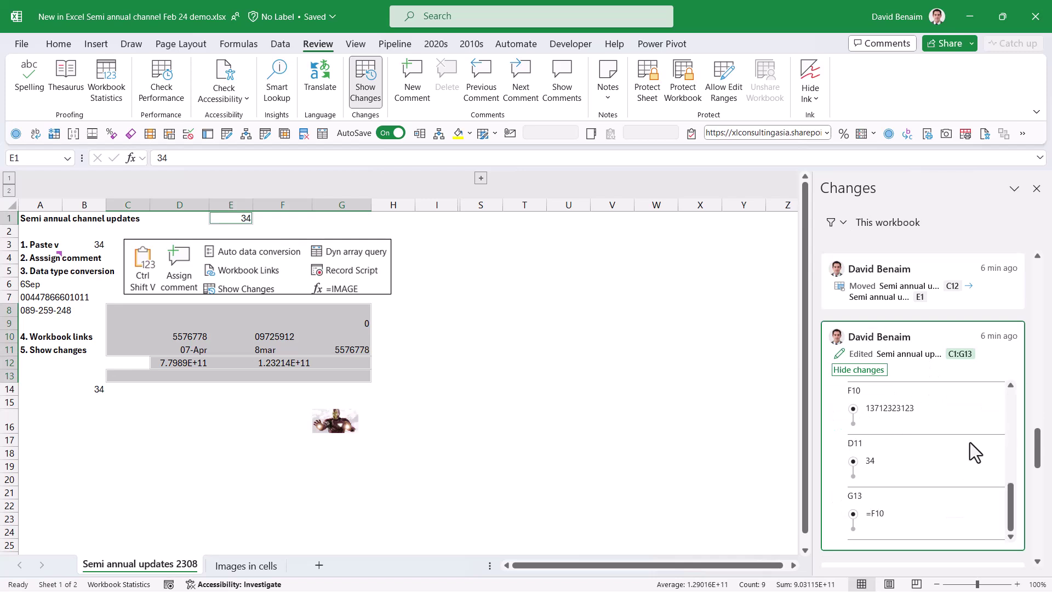
{"action": "scroll", "coordinate": [969, 442], "scroll_direction": "up", "scroll_amount": 3}
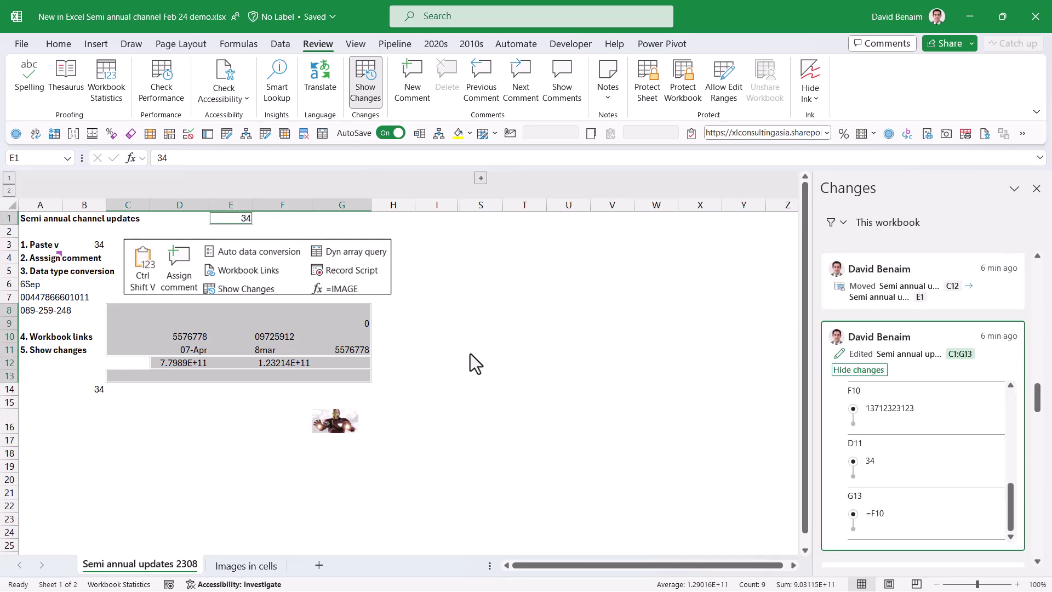
- Show only the changes made to the range C8:H13
{"action": "left_click", "coordinate": [222, 419]}
{"action": "left_click_drag", "start_coordinate": [118, 310], "coordinate": [406, 378]}
{"action": "right_click", "coordinate": [252, 331]}
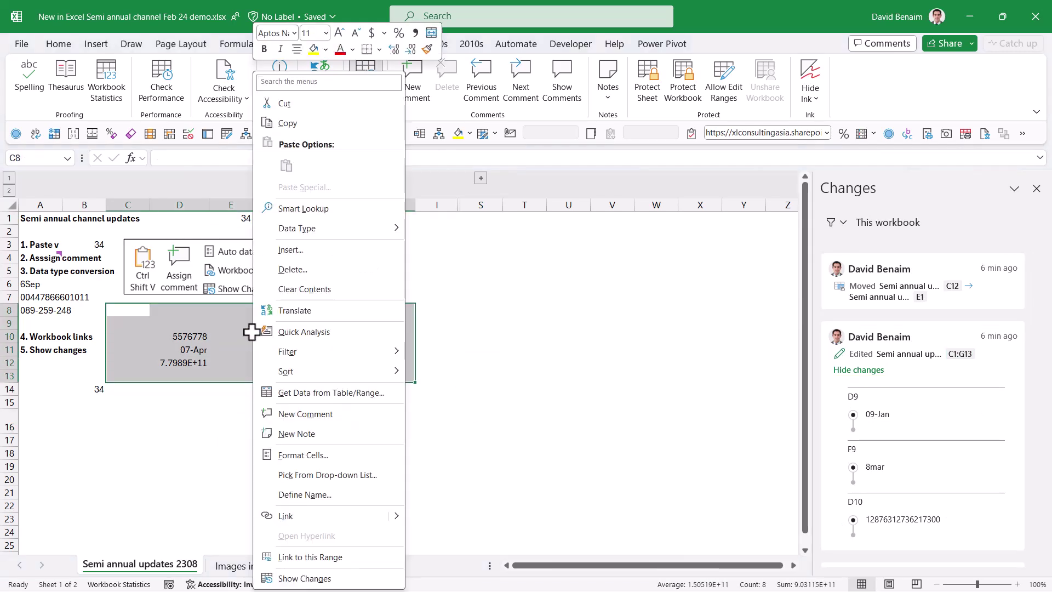
{"action": "left_click", "coordinate": [335, 582]}
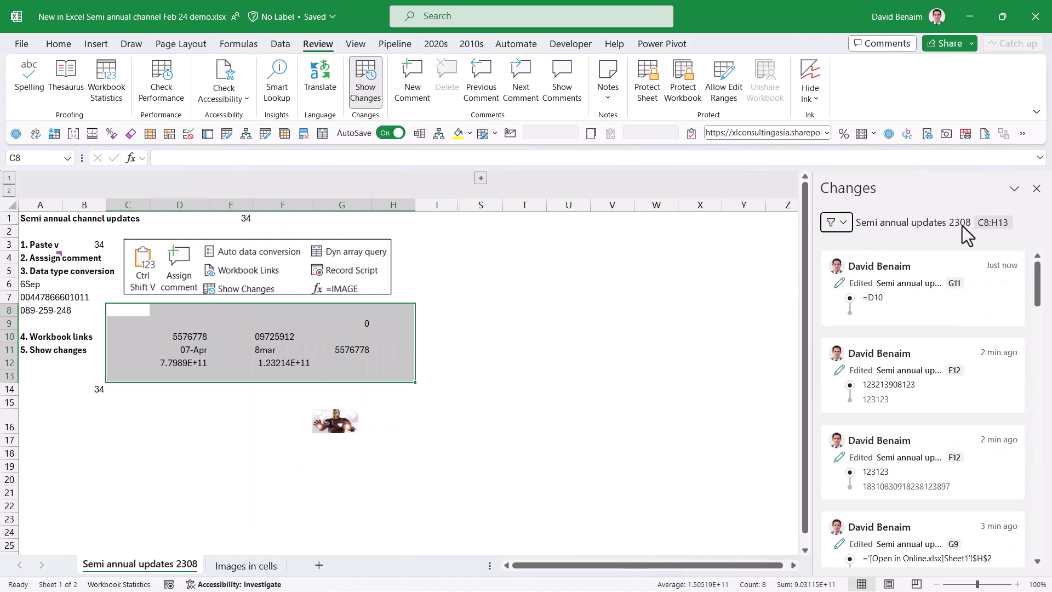
- Check the range and sheet filters for the change history, and clear the filter to list the whole workbook's changes
{"action": "left_click", "coordinate": [844, 221]}
{"action": "mouse_move", "coordinate": [864, 275]}
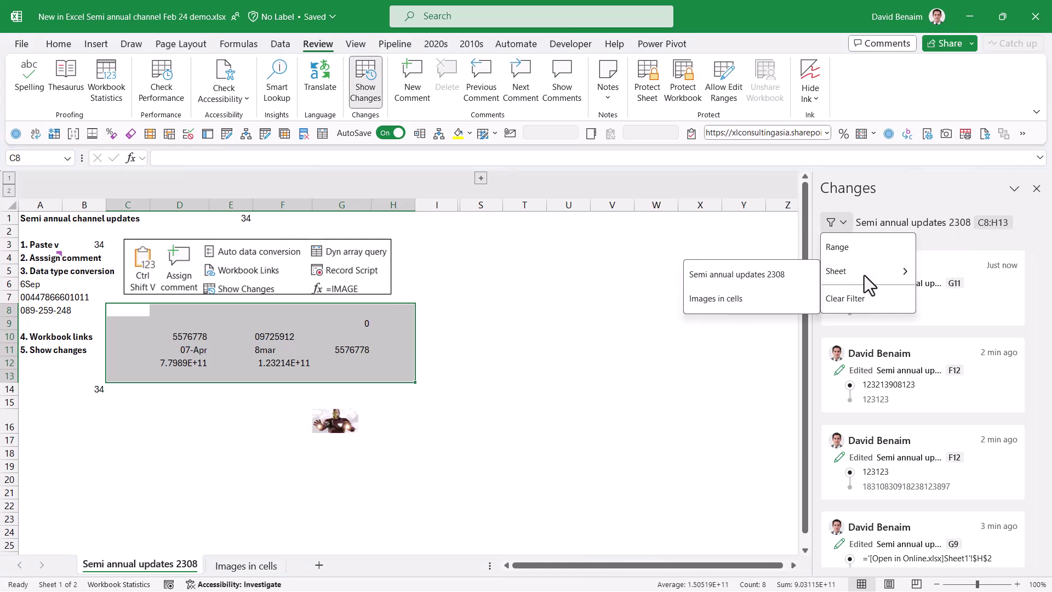
{"action": "left_click", "coordinate": [860, 301]}
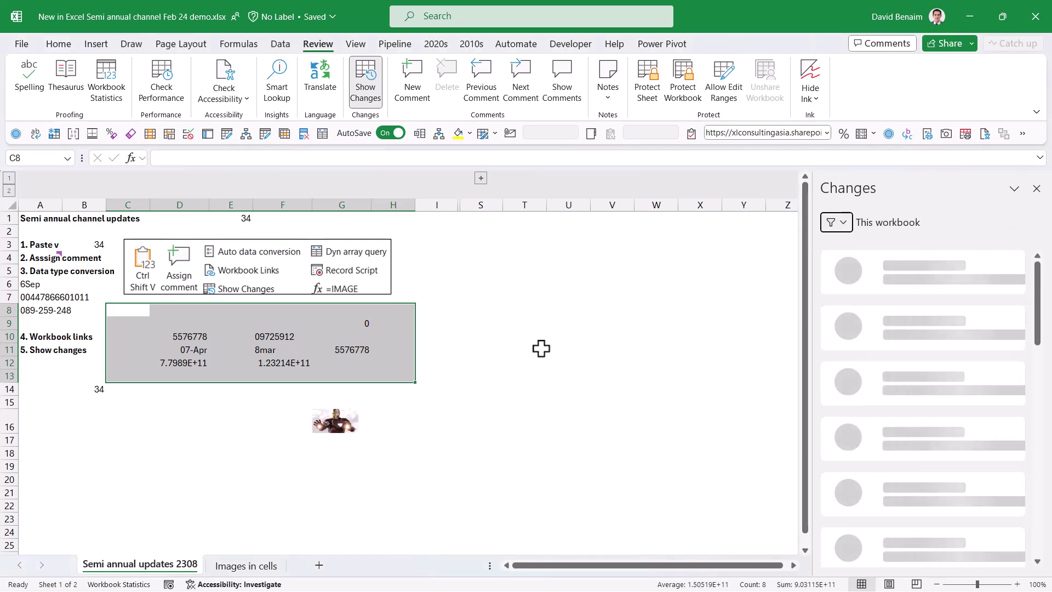
- Check the options available for the Semi annual updates 2308 sheet, including Show Changes, and close the change history
{"action": "right_click", "coordinate": [186, 570]}
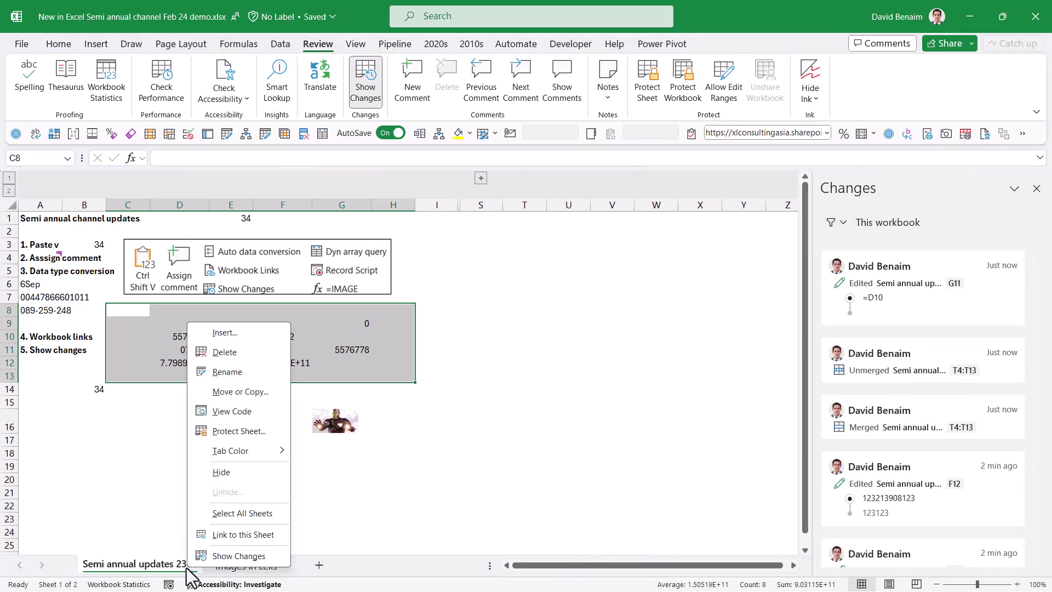
{"action": "left_click", "coordinate": [456, 404]}
{"action": "left_click", "coordinate": [495, 350]}
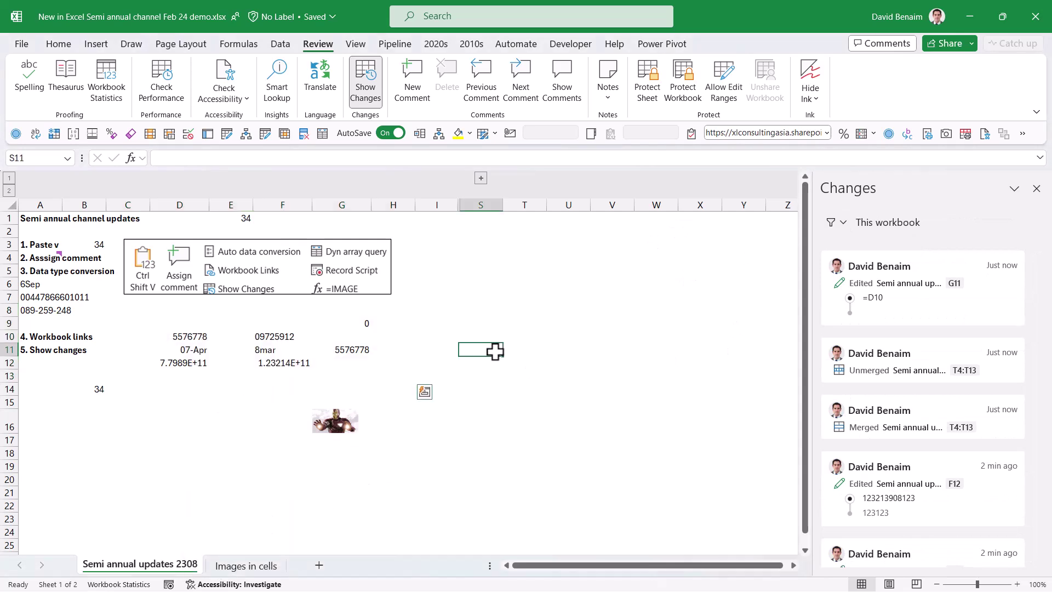
{"action": "left_click", "coordinate": [1036, 188]}
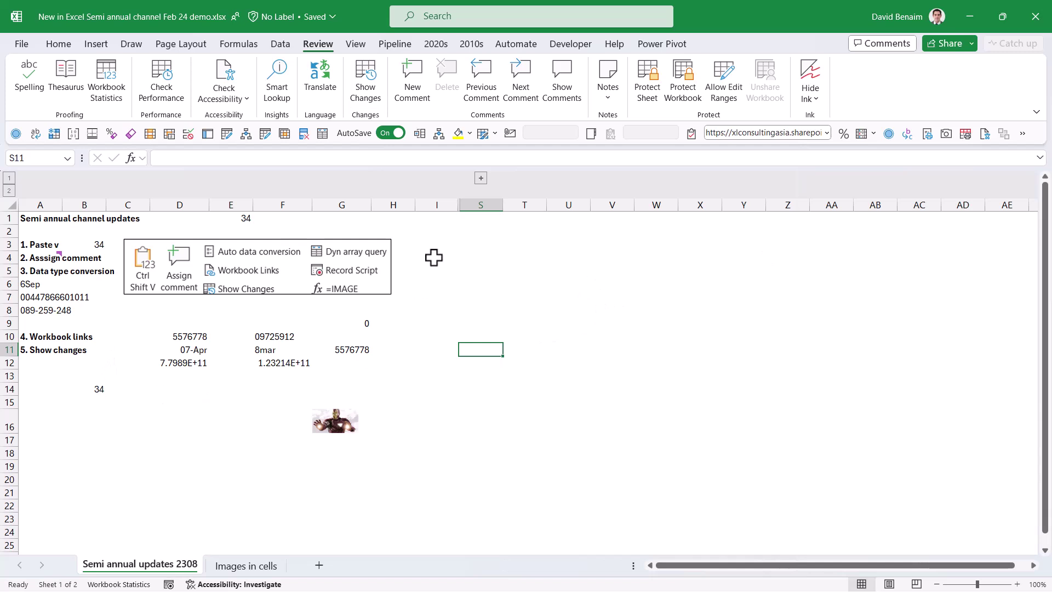
- Expand the grouped columns and examine the SEQUENCE formulas in cells J4 and O4
{"action": "left_click", "coordinate": [481, 178]}
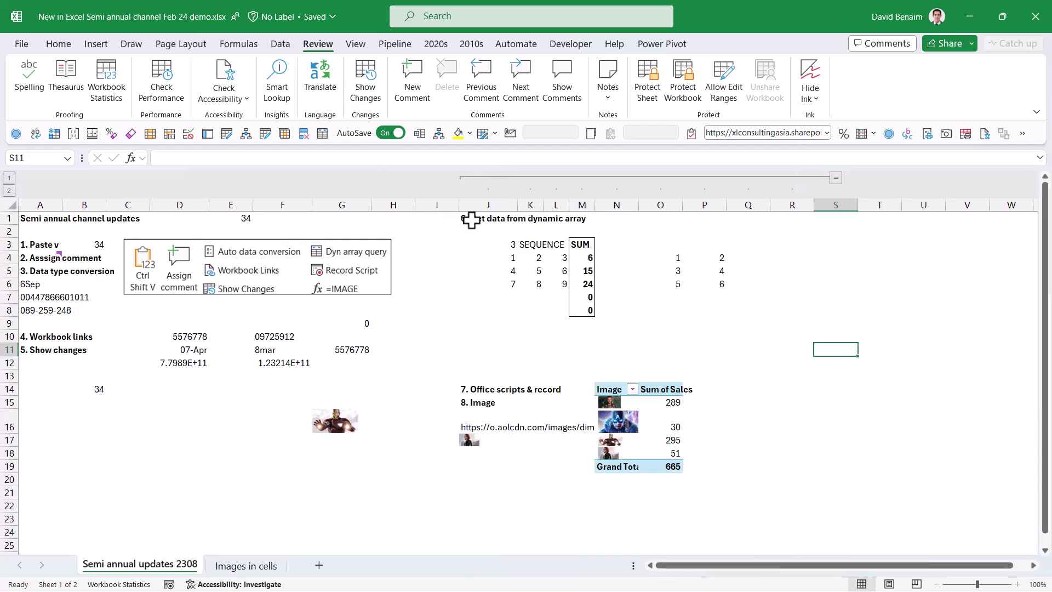
{"action": "left_click", "coordinate": [472, 219]}
{"action": "left_click", "coordinate": [494, 257]}
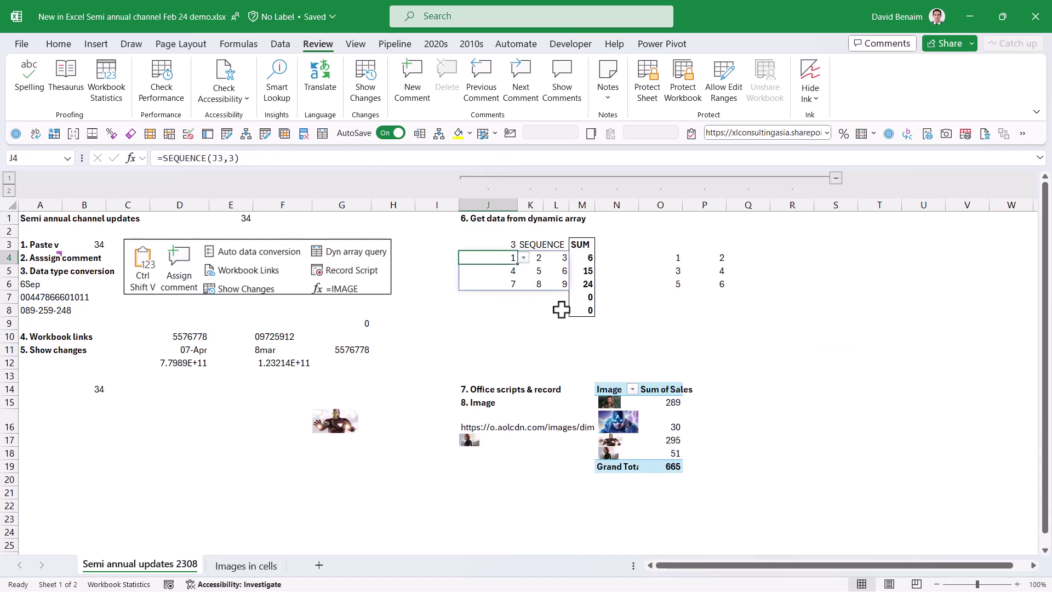
{"action": "left_click", "coordinate": [664, 257]}
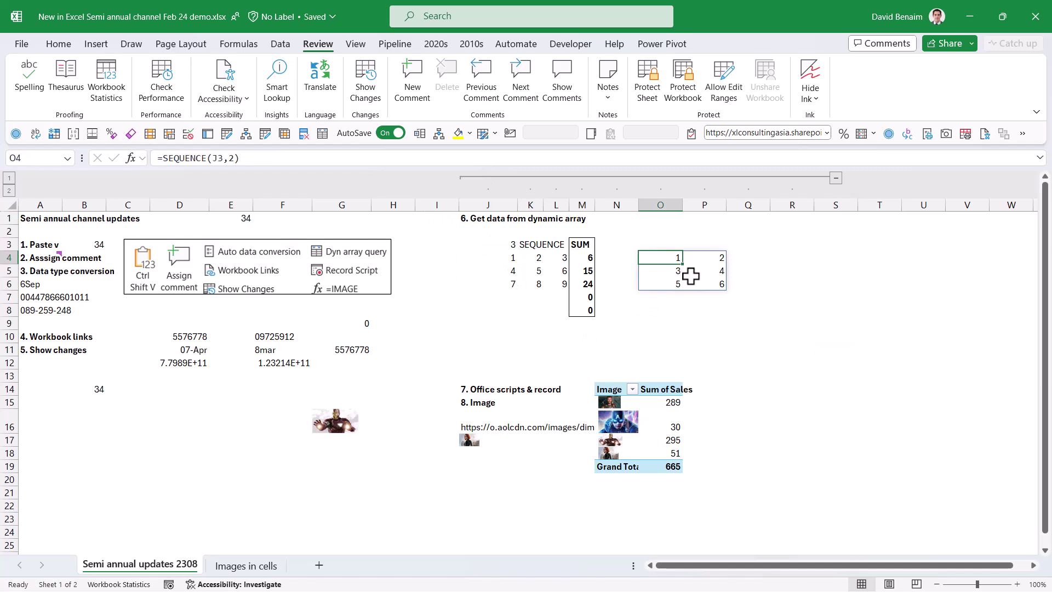
- Enter the dynamic array formula =SEQUENCE(J3,4) in cell R4
{"action": "key", "text": "Right"}
{"action": "key", "text": "Right"}
{"action": "key", "text": "Right"}
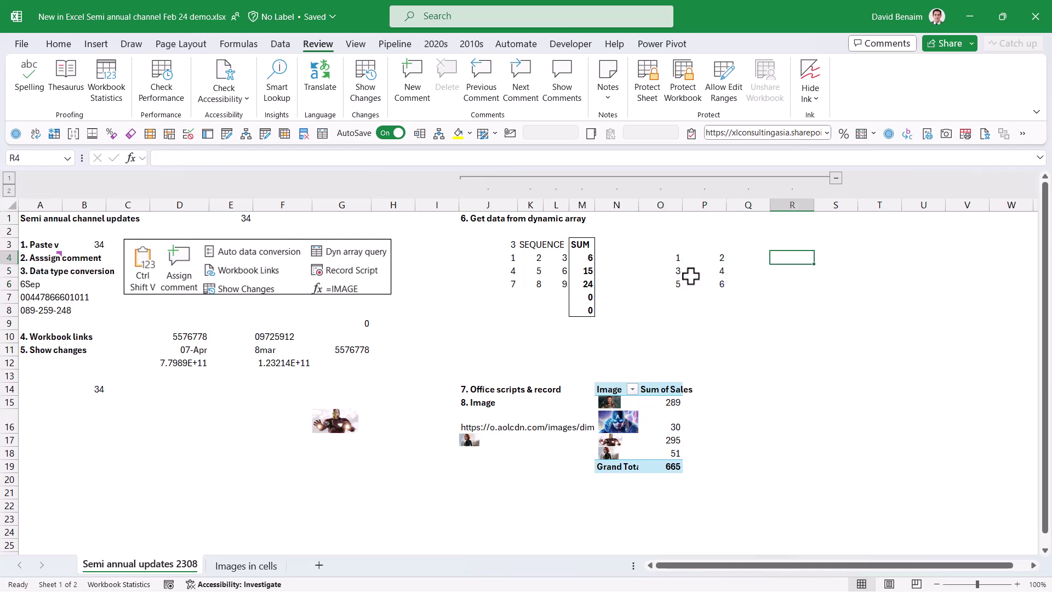
{"action": "type", "text": "="}
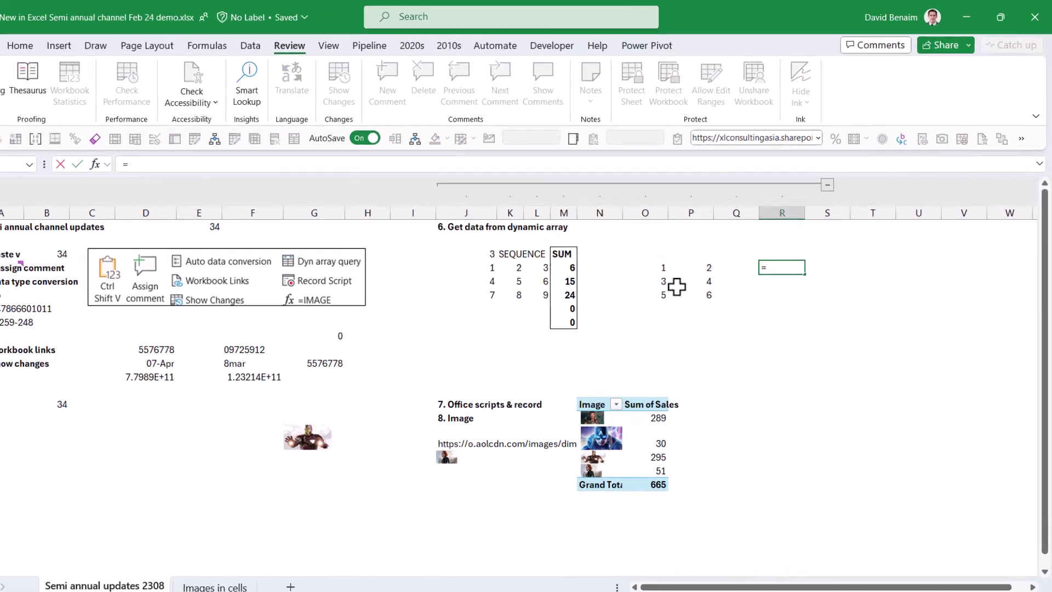
{"action": "type", "text": "seq"}
{"action": "key", "text": "Tab"}
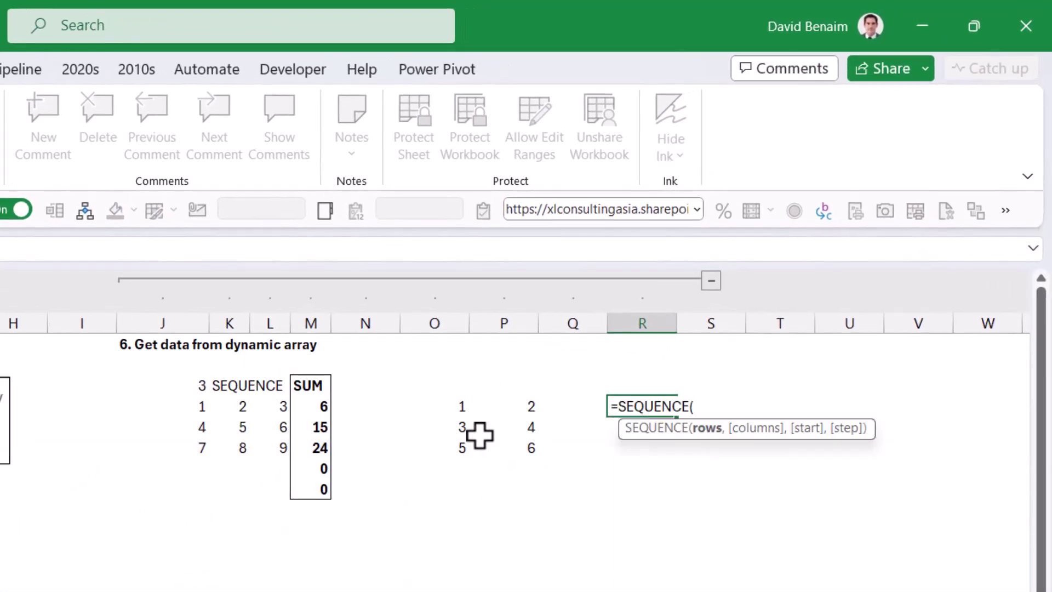
{"action": "left_click", "coordinate": [181, 385]}
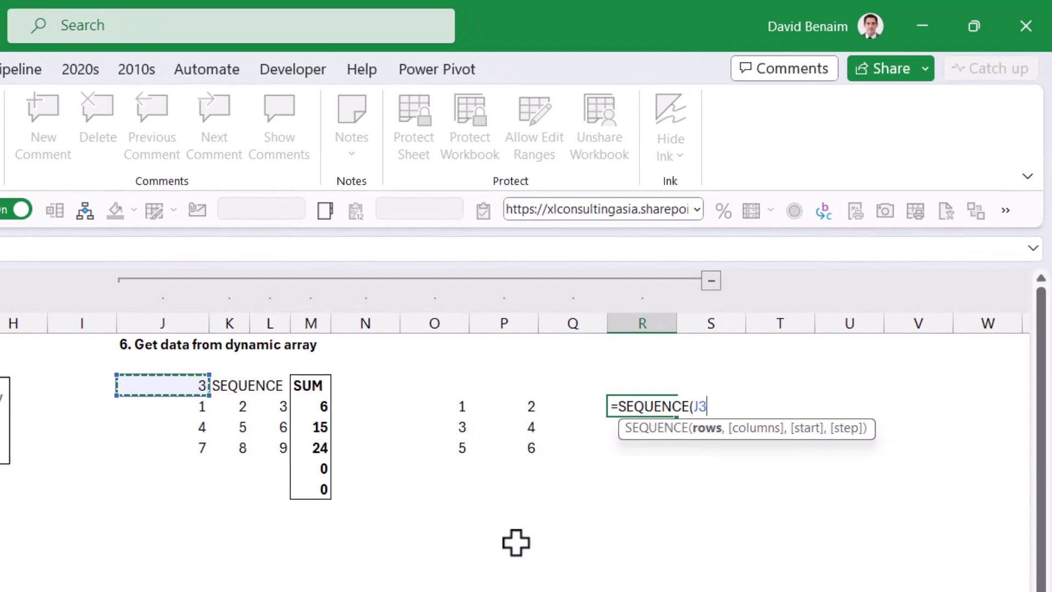
{"action": "type", "text": ",4)"}
{"action": "key", "text": "Return"}
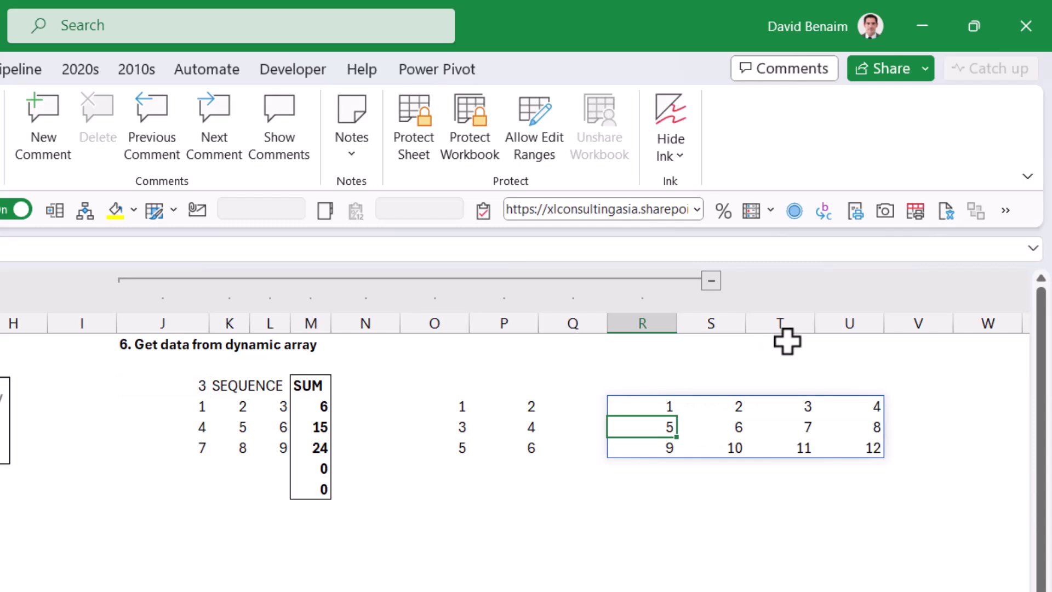
- Set the row count in cell J3 to 6 and check the arrays spilling from O4 and R4
{"action": "left_click_drag", "start_coordinate": [648, 406], "coordinate": [860, 451]}
{"action": "left_click", "coordinate": [177, 392]}
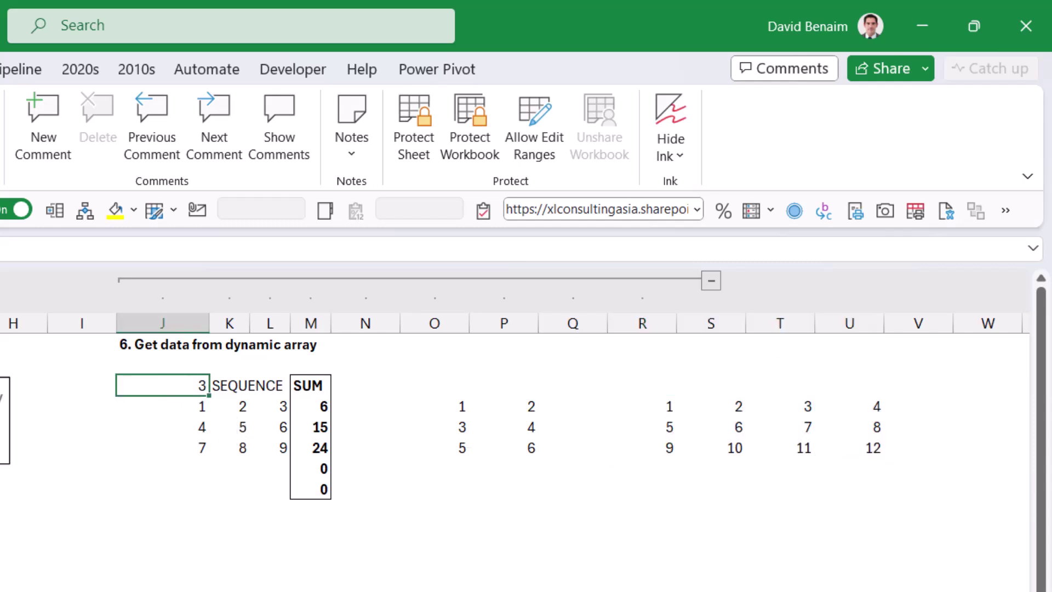
{"action": "type", "text": "6"}
{"action": "key", "text": "Return"}
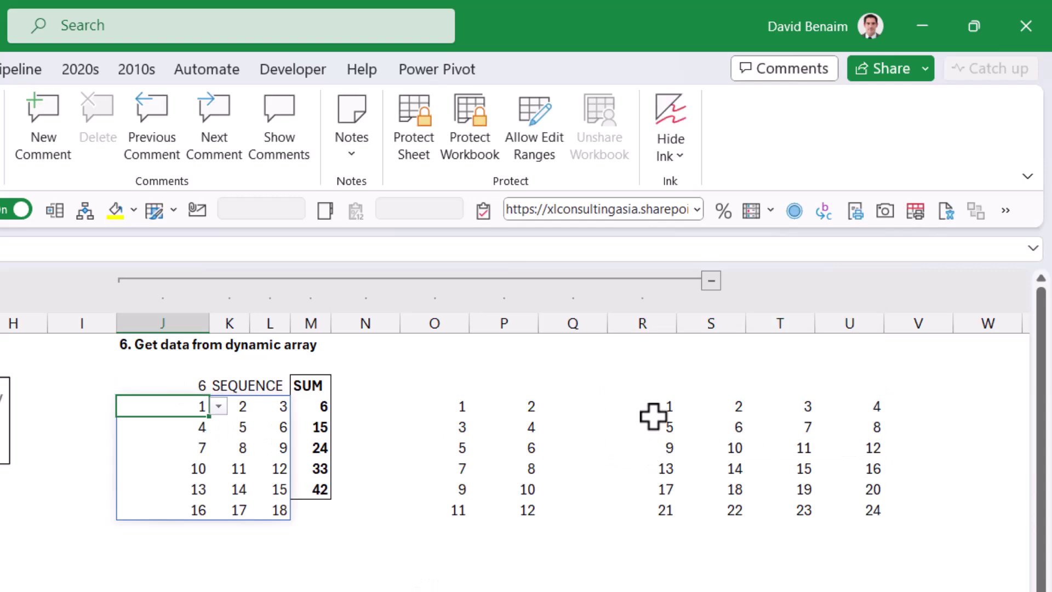
{"action": "left_click_drag", "start_coordinate": [452, 404], "coordinate": [500, 495]}
{"action": "left_click", "coordinate": [655, 405]}
{"action": "left_click_drag", "start_coordinate": [657, 406], "coordinate": [855, 507]}
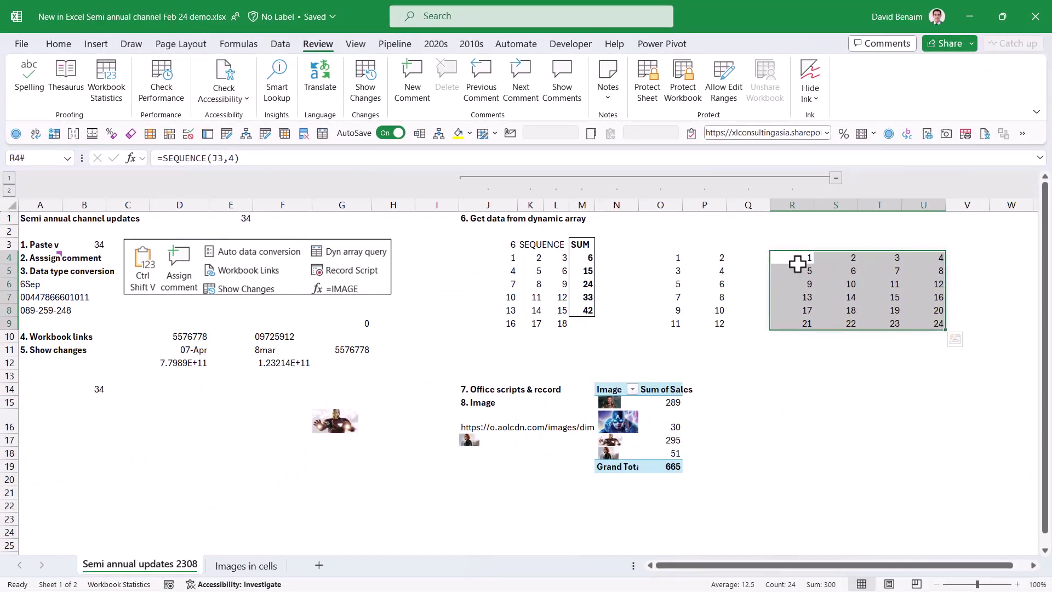
- Bring the dynamic array R4# into Power Query as a new query
{"action": "left_click", "coordinate": [792, 255]}
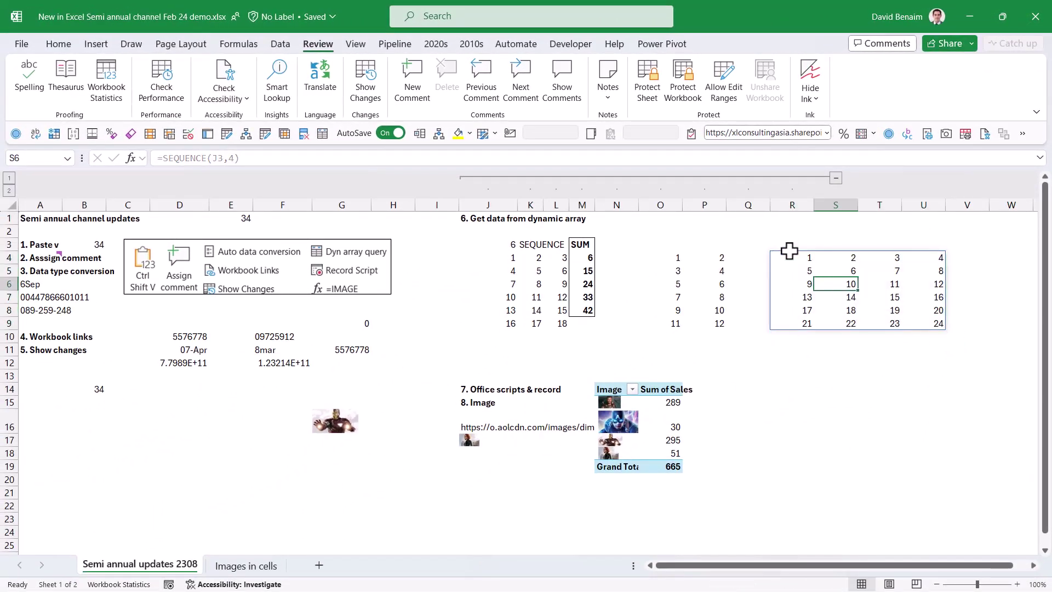
{"action": "left_click_drag", "start_coordinate": [811, 267], "coordinate": [926, 322]}
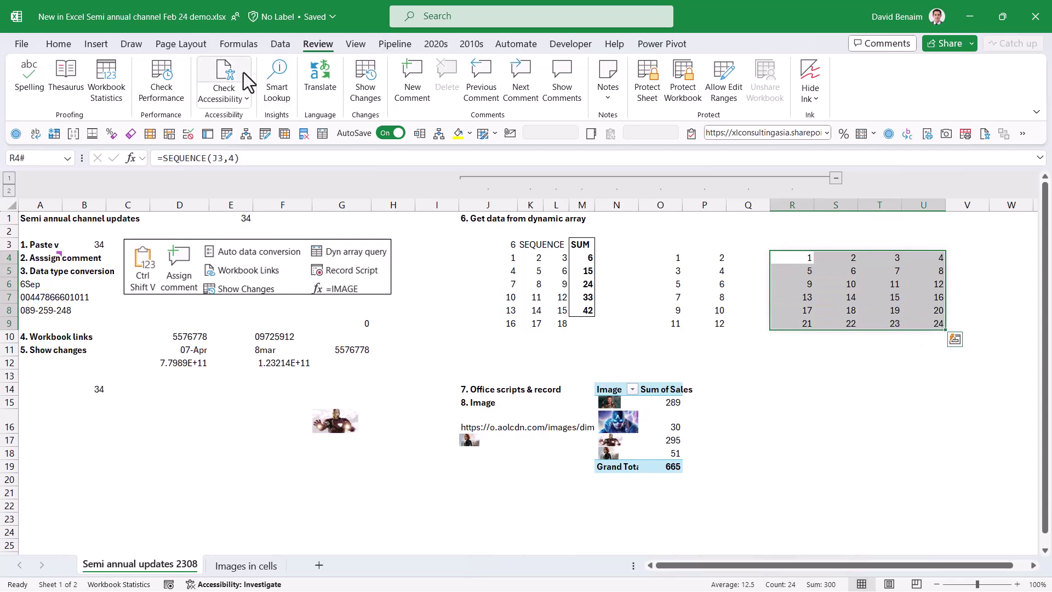
{"action": "left_click", "coordinate": [281, 45]}
{"action": "left_click", "coordinate": [101, 101]}
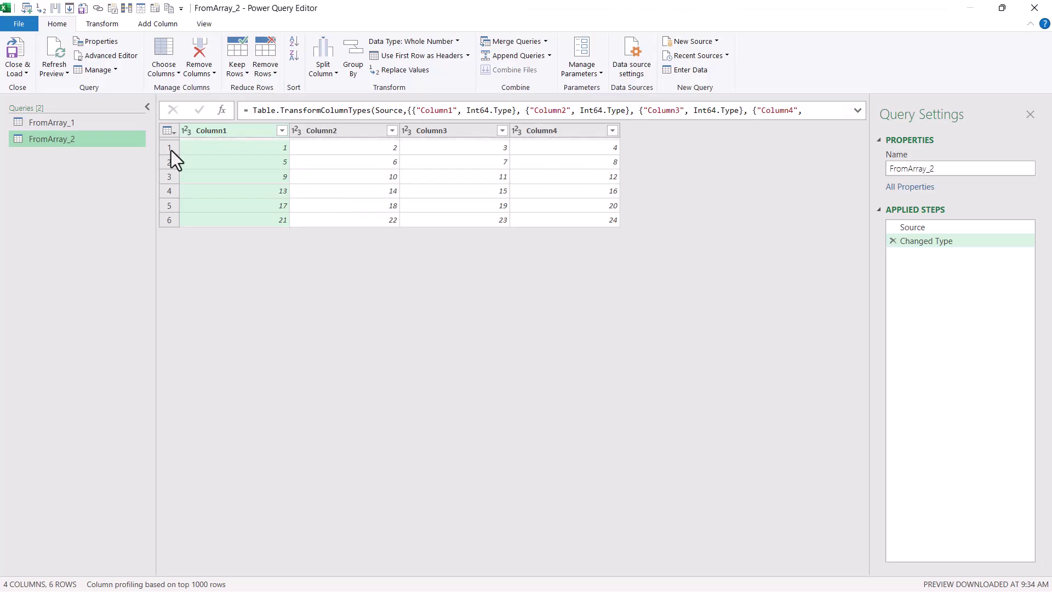
- Merge Column2 and Column3 of the query into one column named Merged, with no separator
{"action": "left_click", "coordinate": [351, 135]}
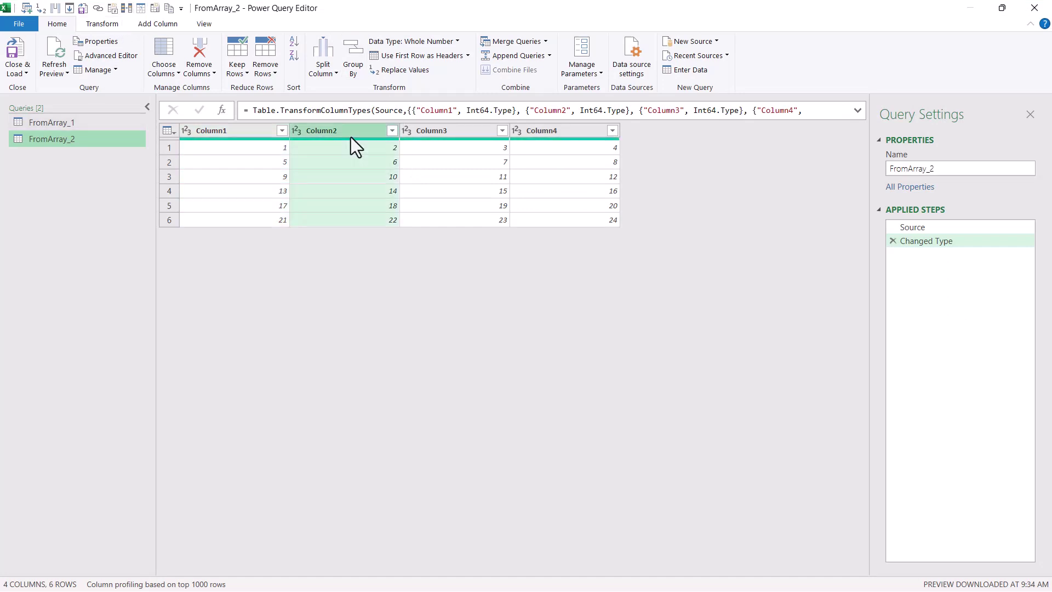
{"action": "left_click", "coordinate": [442, 130], "text": "shift"}
{"action": "mouse_move", "coordinate": [443, 131]}
{"action": "left_mouse_down"}
{"action": "mouse_move", "coordinate": [131, 48]}
{"action": "mouse_move", "coordinate": [102, 25]}
{"action": "mouse_move", "coordinate": [390, 143]}
{"action": "mouse_move", "coordinate": [459, 131]}
{"action": "left_mouse_up"}
{"action": "left_click_drag", "start_coordinate": [486, 67], "coordinate": [491, 42]}
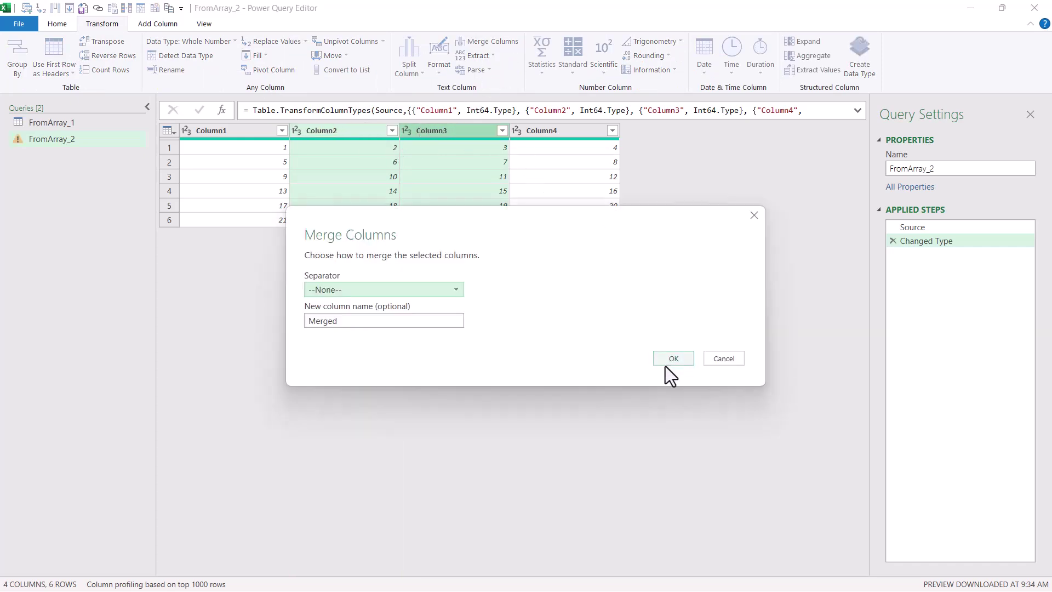
{"action": "left_click", "coordinate": [665, 360]}
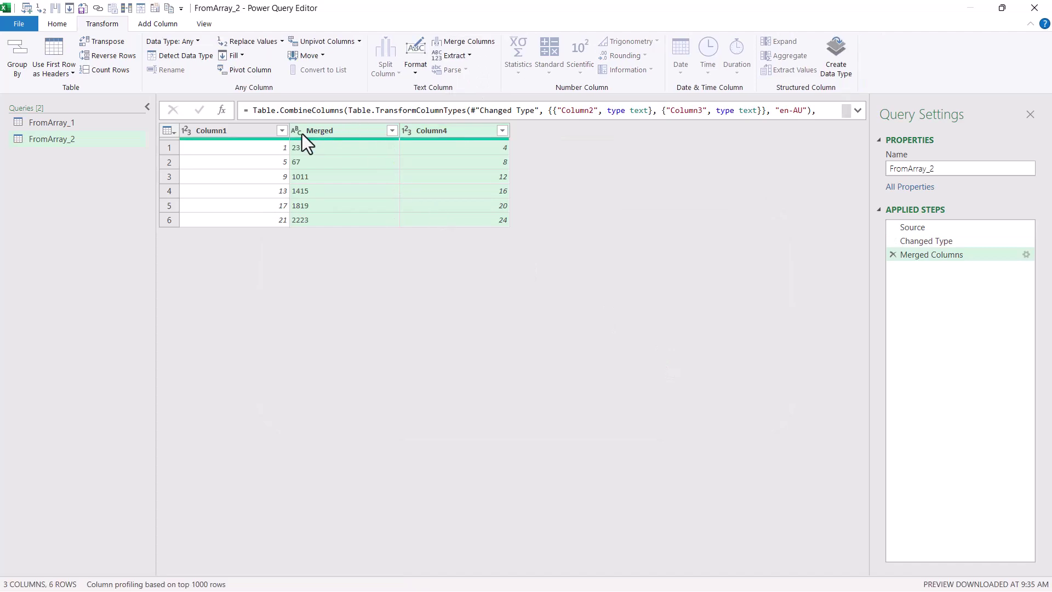
- Change the Merged column's data type to Whole Number and load the query into the workbook
{"action": "left_click", "coordinate": [298, 131]}
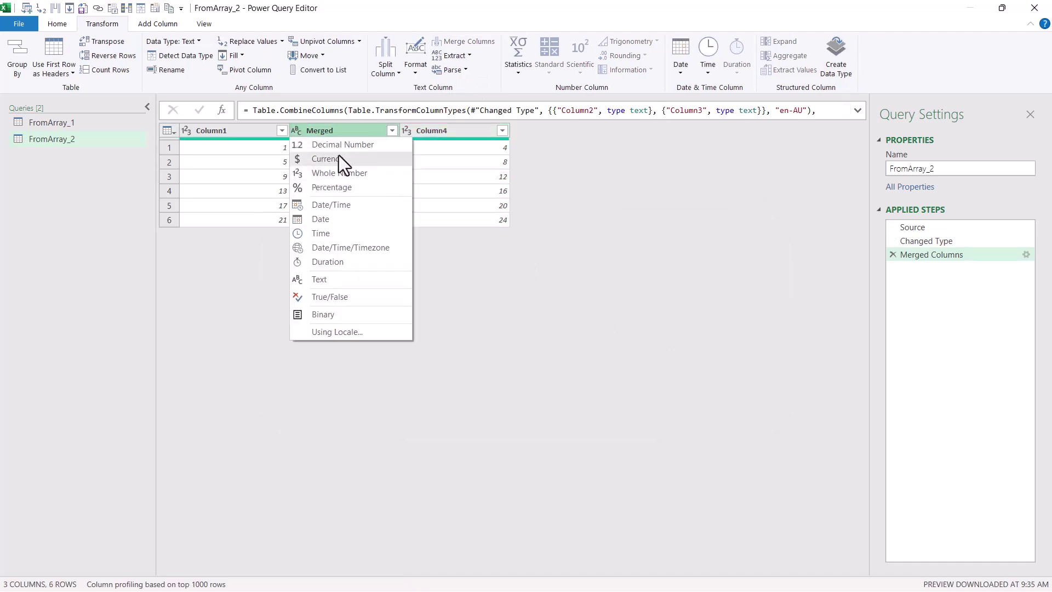
{"action": "left_click", "coordinate": [344, 177]}
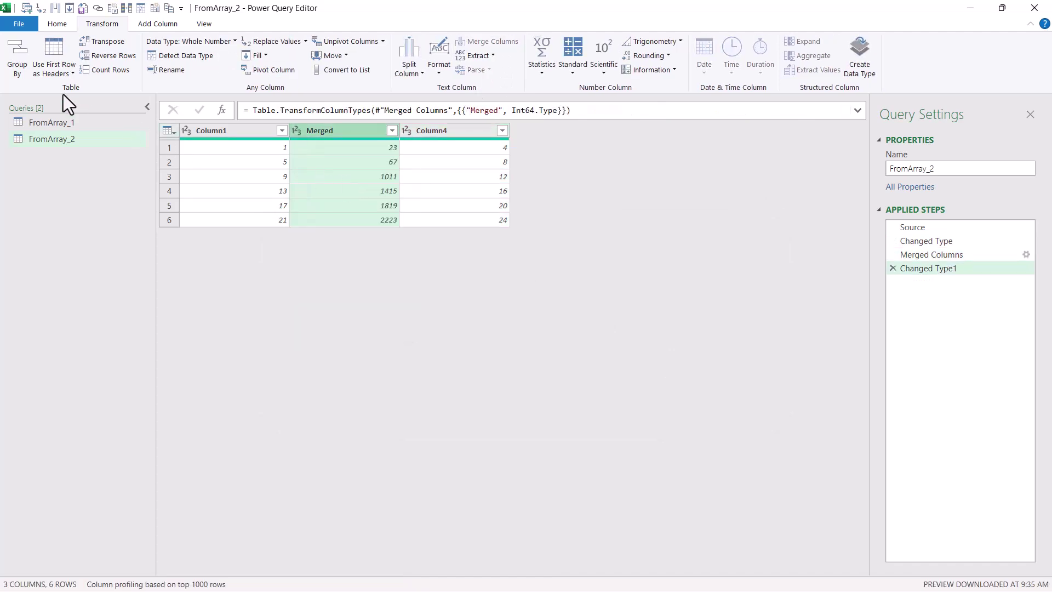
{"action": "left_click", "coordinate": [48, 26]}
{"action": "left_click", "coordinate": [17, 45]}
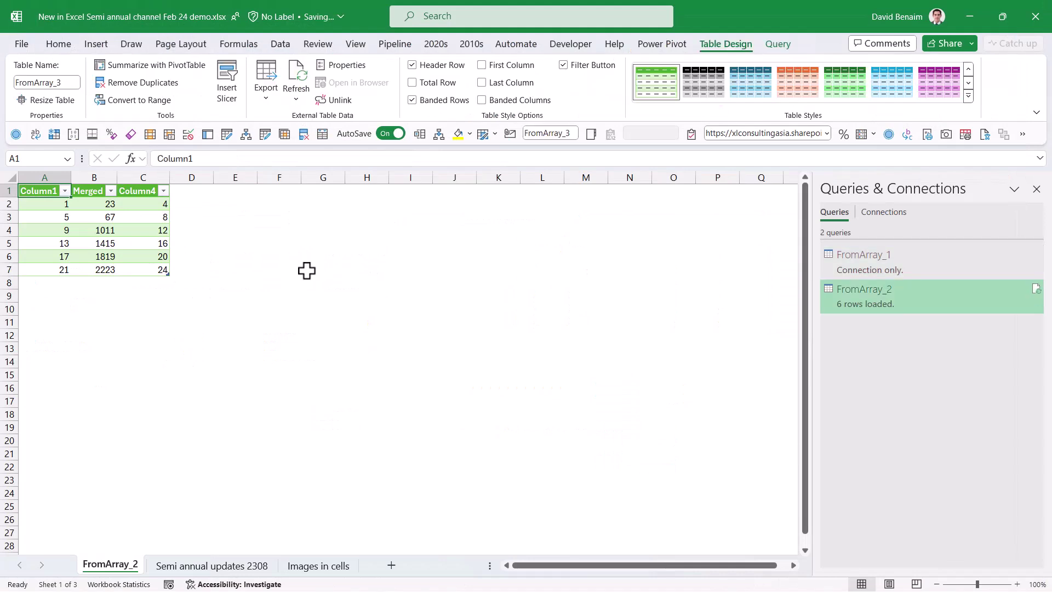
- Check the loaded query table, and set cell J3 on the Semi annual updates 2308 sheet to 3
{"action": "left_click", "coordinate": [132, 243]}
{"action": "left_click", "coordinate": [153, 216]}
{"action": "left_click", "coordinate": [143, 268]}
{"action": "left_click", "coordinate": [211, 565]}
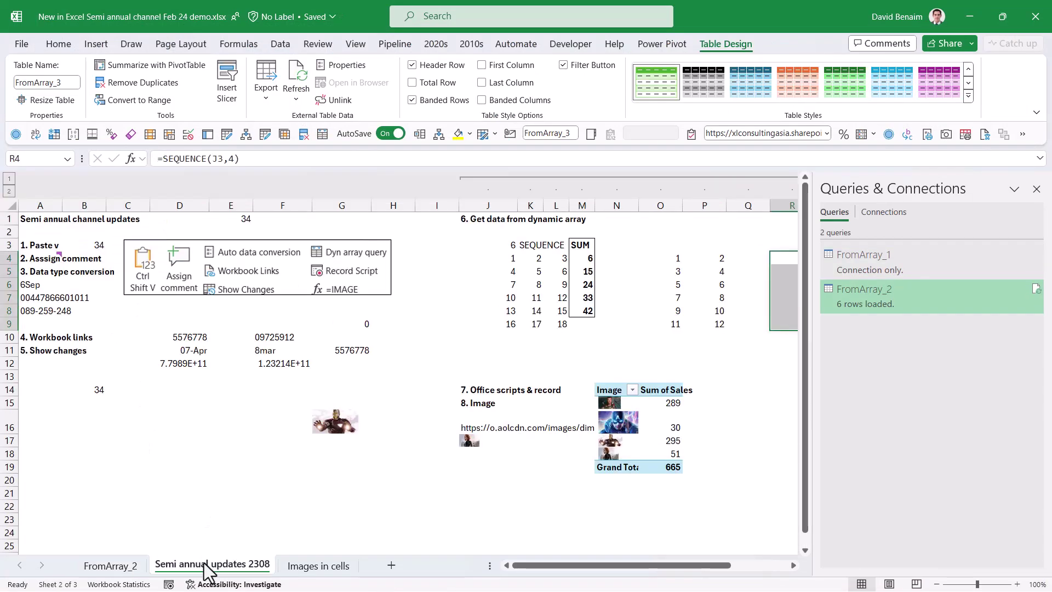
{"action": "left_click", "coordinate": [497, 244]}
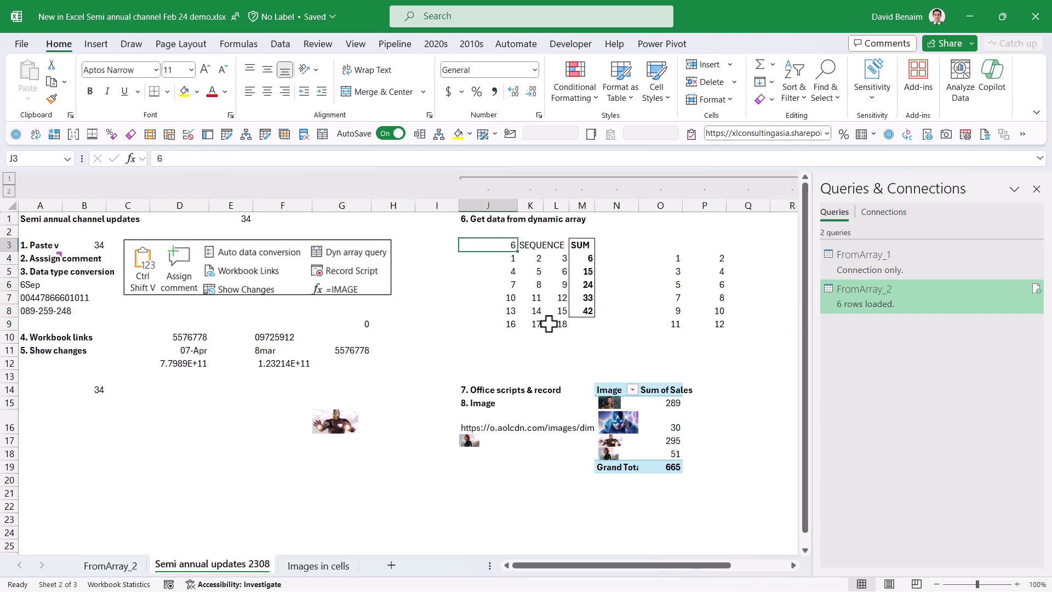
{"action": "type", "text": "3"}
{"action": "key", "text": "Return"}
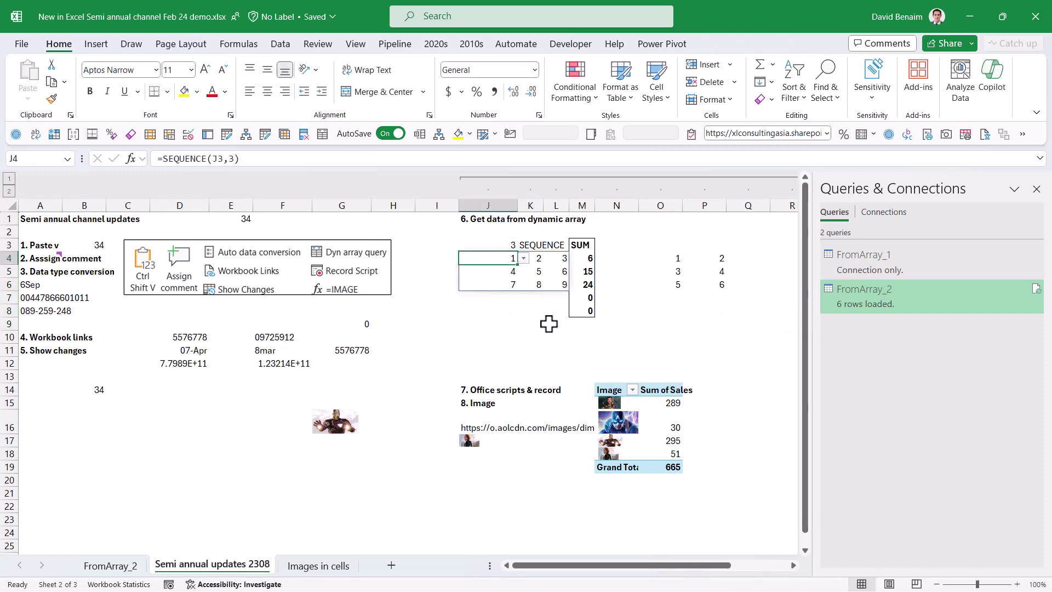
- Refresh the query table on the FromArray_2 sheet and close the Queries & Connections list
{"action": "left_click", "coordinate": [111, 565]}
{"action": "left_click", "coordinate": [142, 228]}
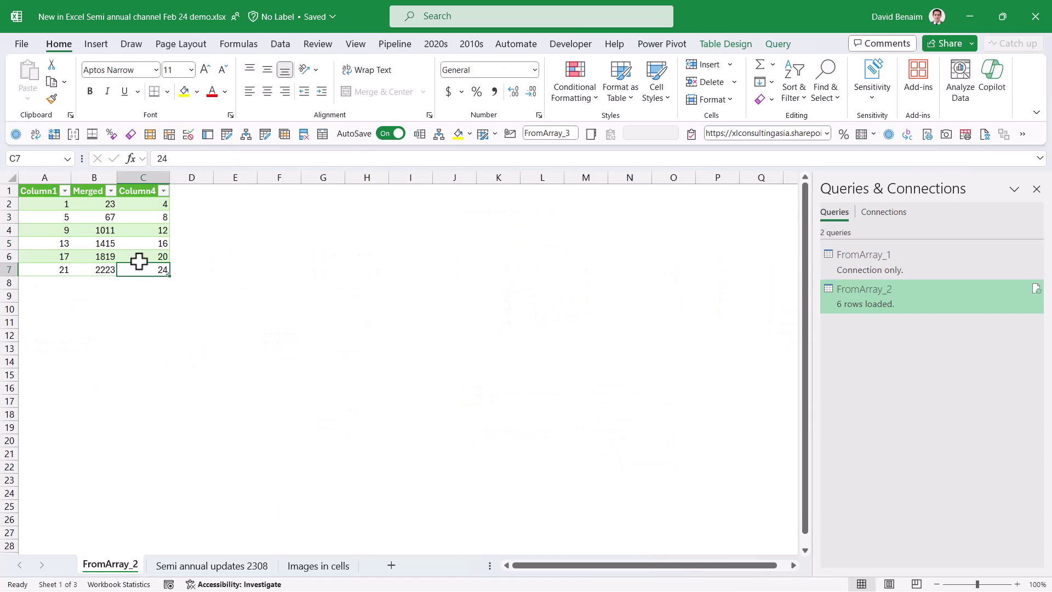
{"action": "right_click", "coordinate": [144, 218]}
{"action": "left_click", "coordinate": [204, 237]}
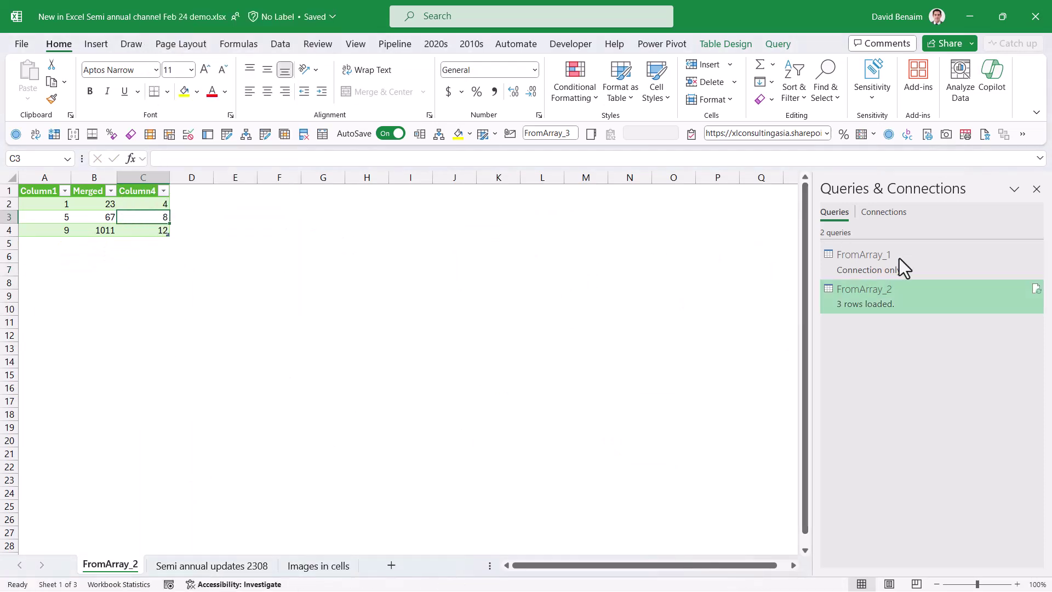
{"action": "left_click", "coordinate": [1040, 192]}
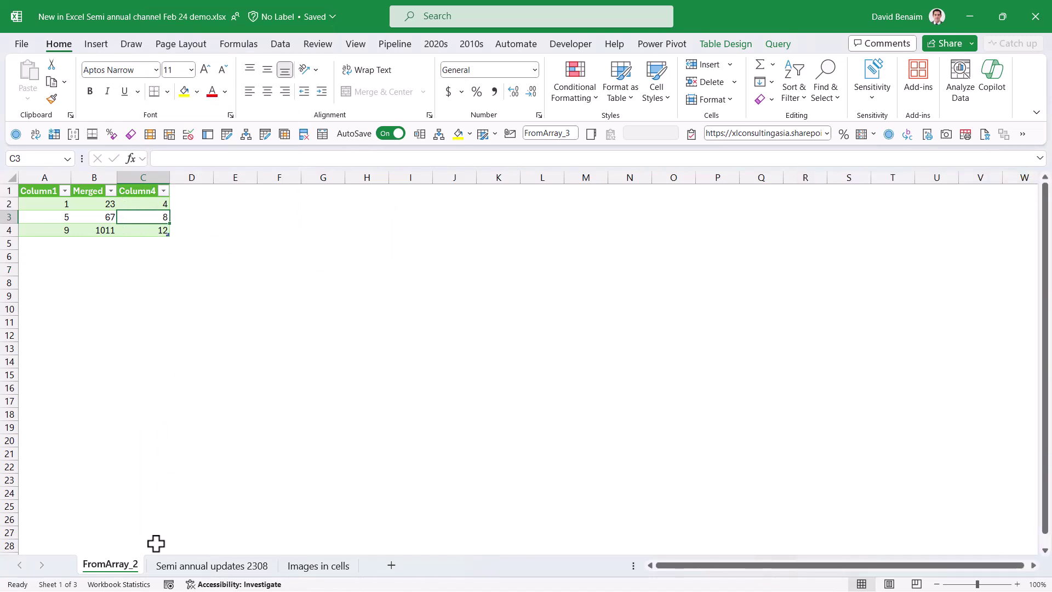
- Start recording actions for an Office Script from the Semi annual updates 2308 sheet
{"action": "left_click", "coordinate": [202, 565]}
{"action": "left_click", "coordinate": [657, 326]}
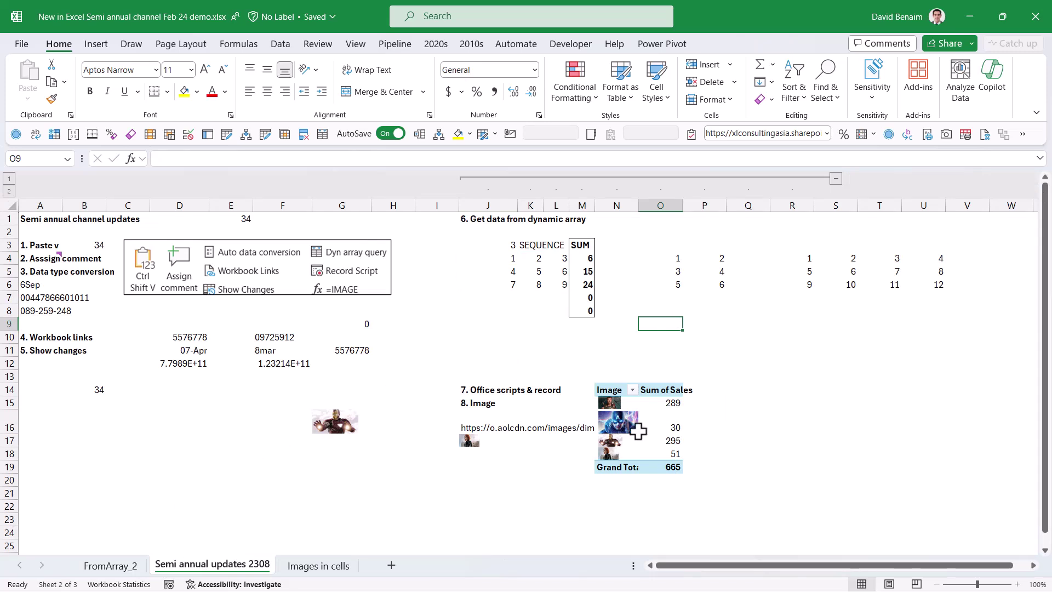
{"action": "left_click", "coordinate": [475, 386]}
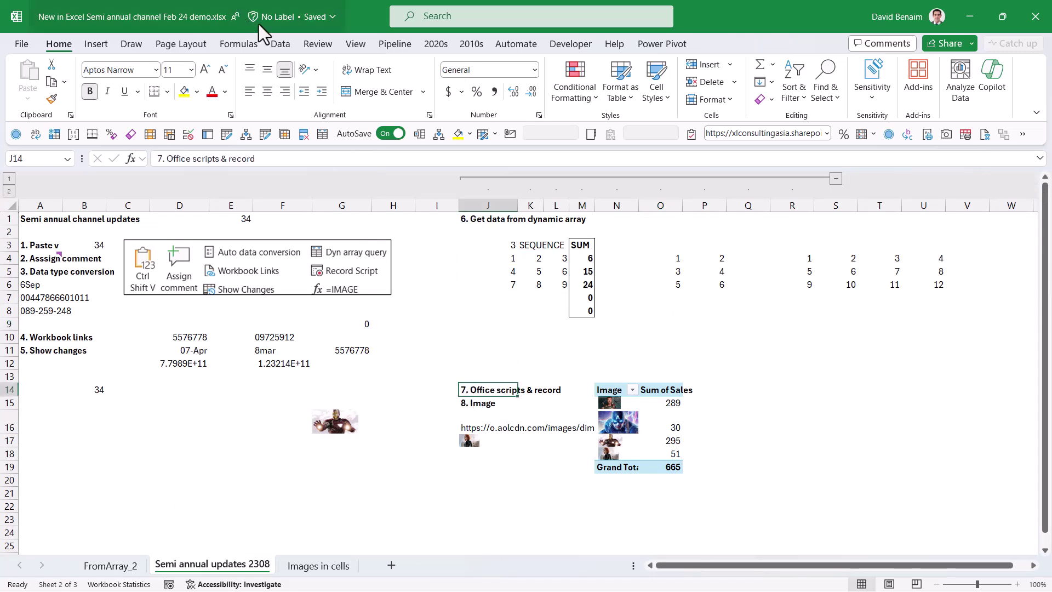
{"action": "left_click", "coordinate": [517, 43]}
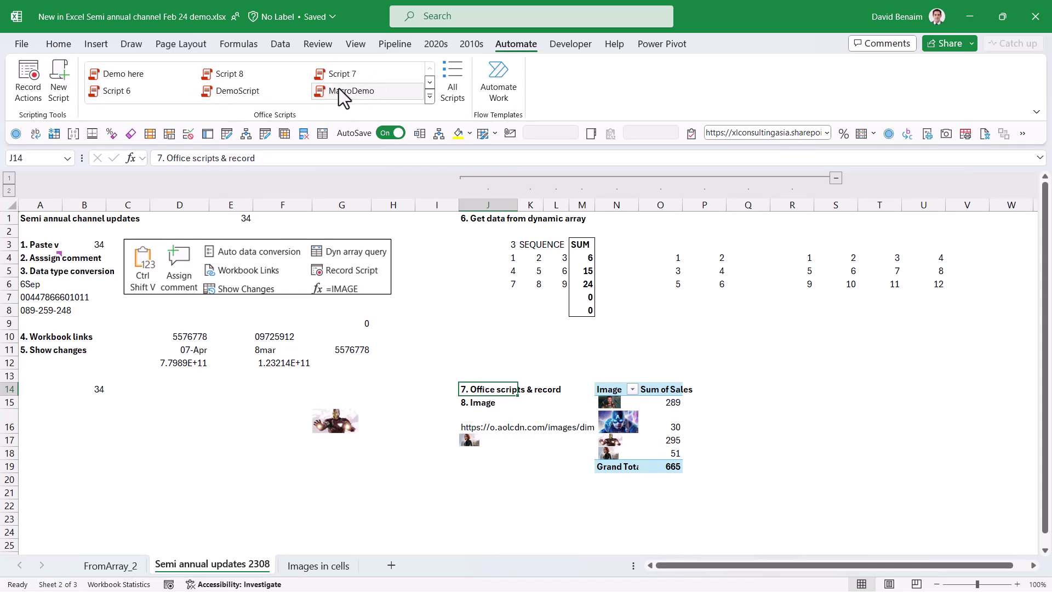
{"action": "left_click", "coordinate": [36, 91]}
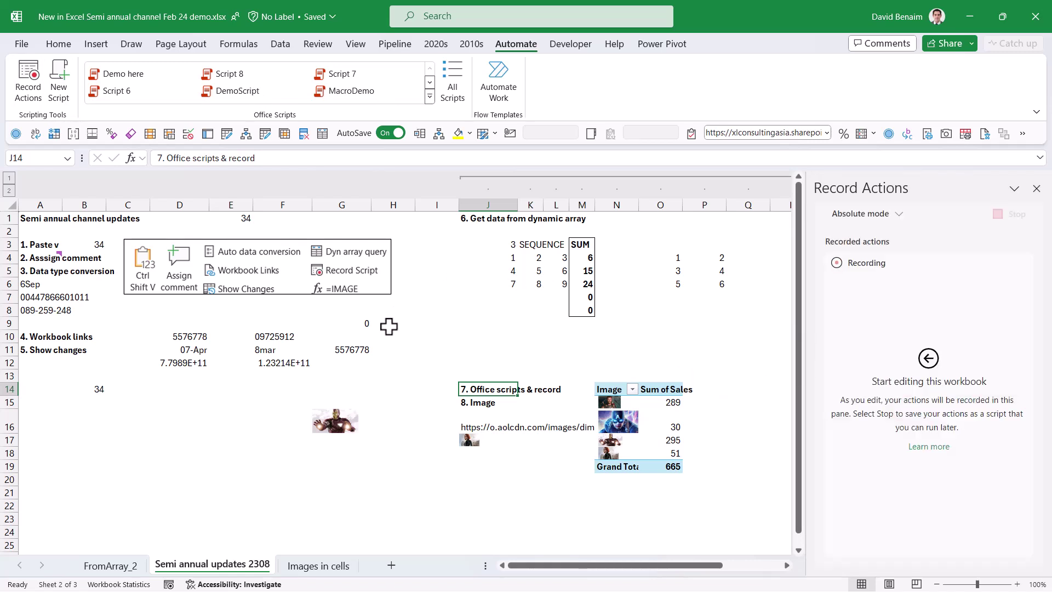
- Fill cell G12 with yellow as an action in the script recording
{"action": "left_click", "coordinate": [353, 368]}
{"action": "left_click", "coordinate": [60, 45]}
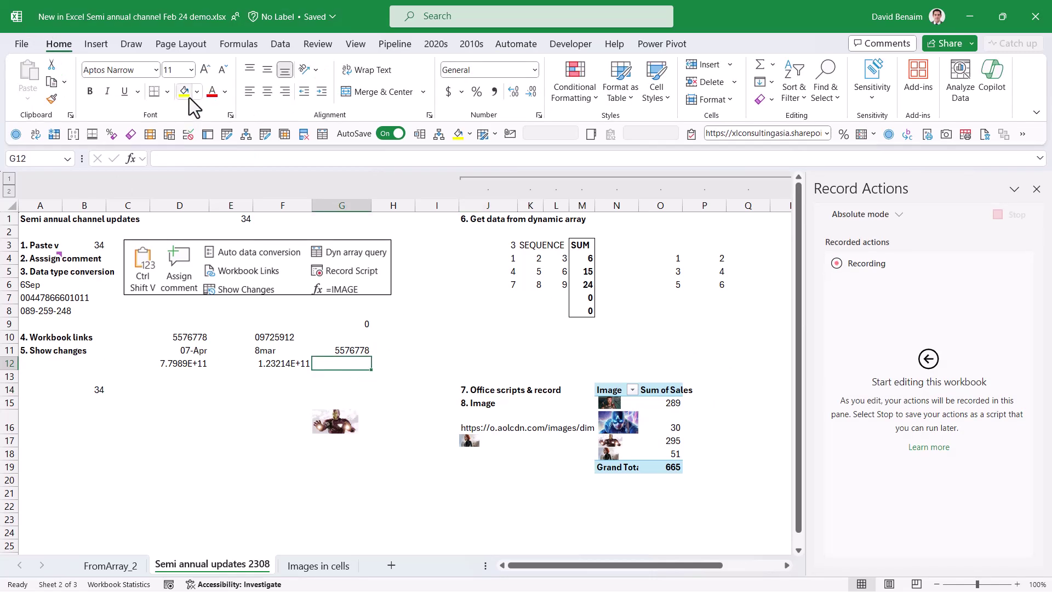
{"action": "left_click", "coordinate": [187, 95]}
{"action": "left_click", "coordinate": [441, 346]}
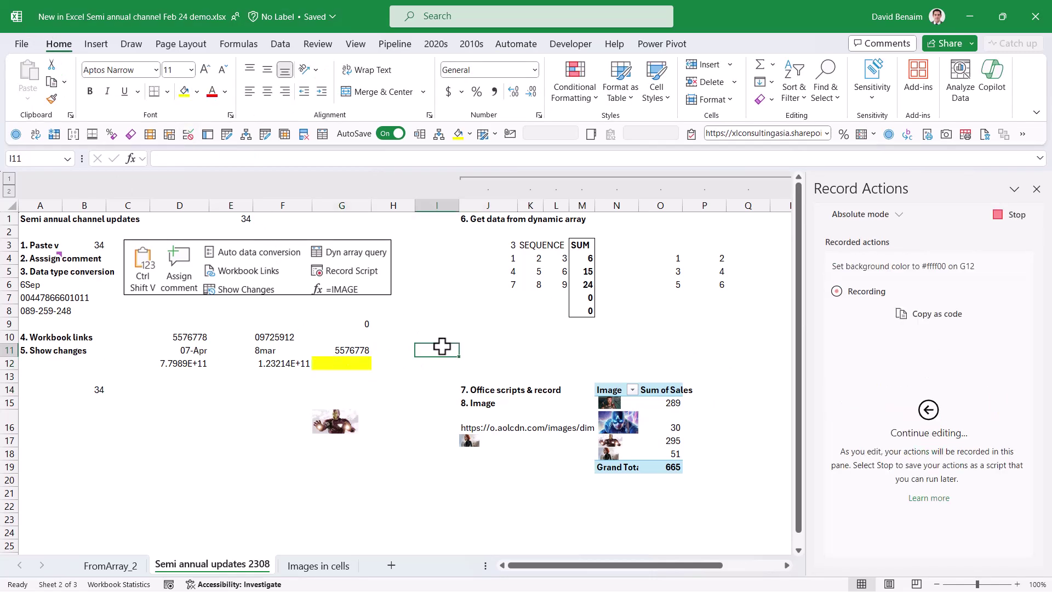
- Enter a formula in cell I11 that references F11 as another recorded action
{"action": "type", "text": "="}
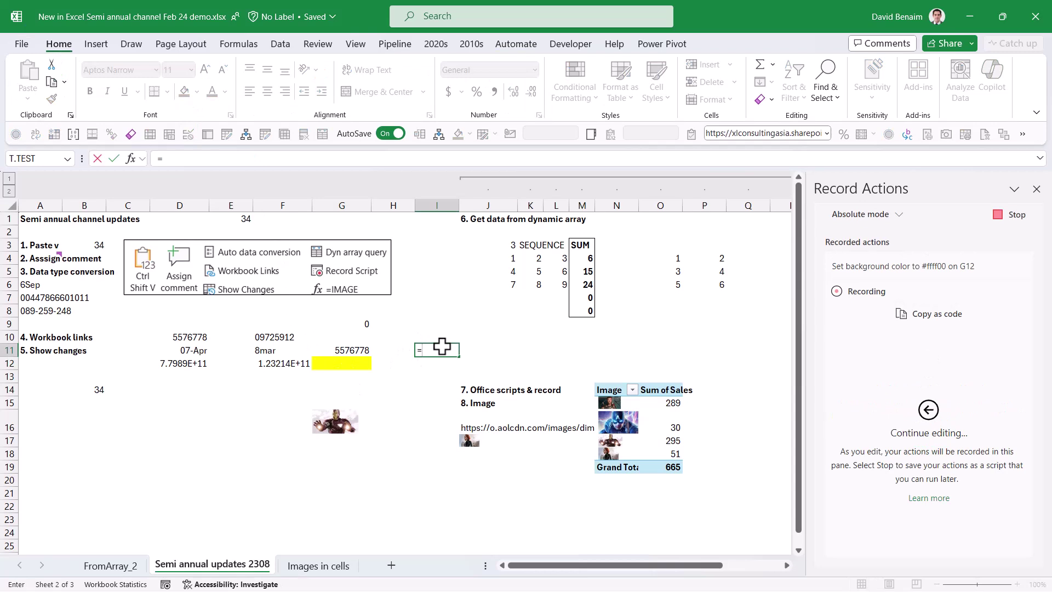
{"action": "left_click", "coordinate": [277, 350]}
{"action": "key", "text": "Return"}
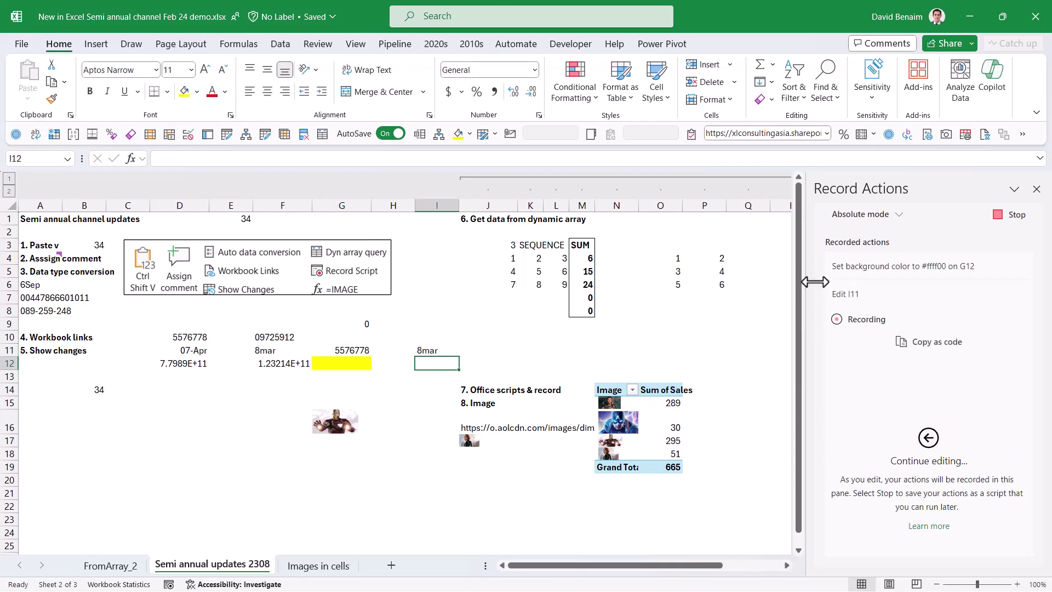
- Turn on filtering for the SEQUENCE range header row and filter column L to show only the value 3
{"action": "left_click", "coordinate": [522, 238]}
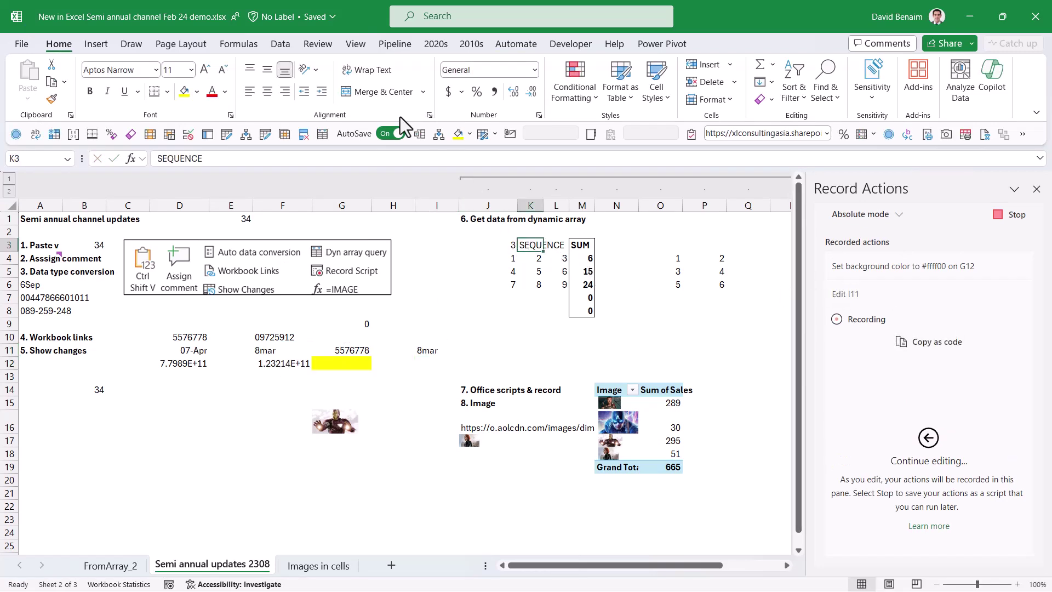
{"action": "left_click", "coordinate": [794, 94]}
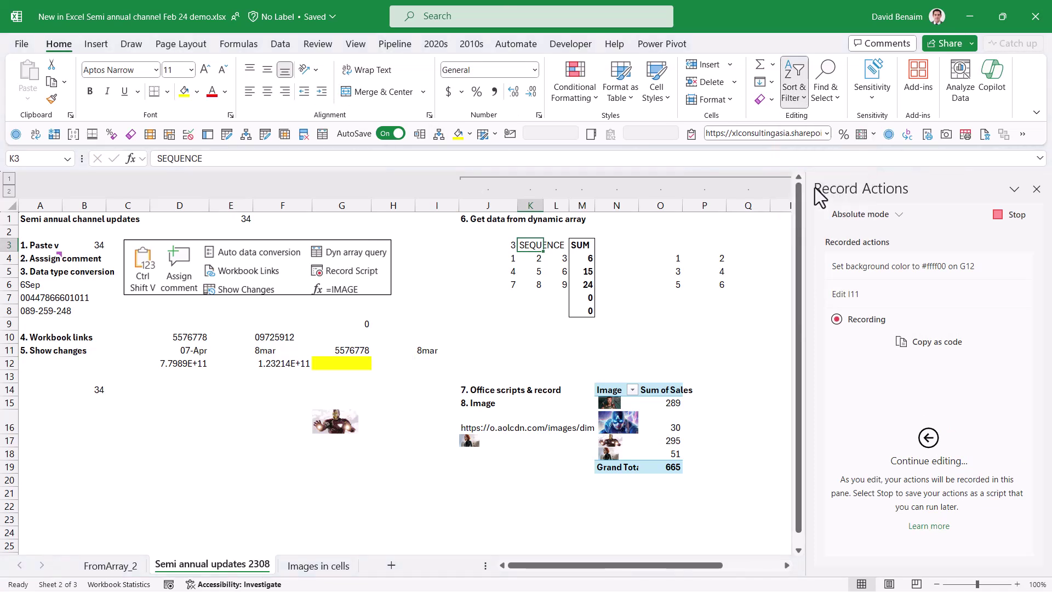
{"action": "left_click", "coordinate": [805, 176]}
{"action": "left_click", "coordinate": [563, 245]}
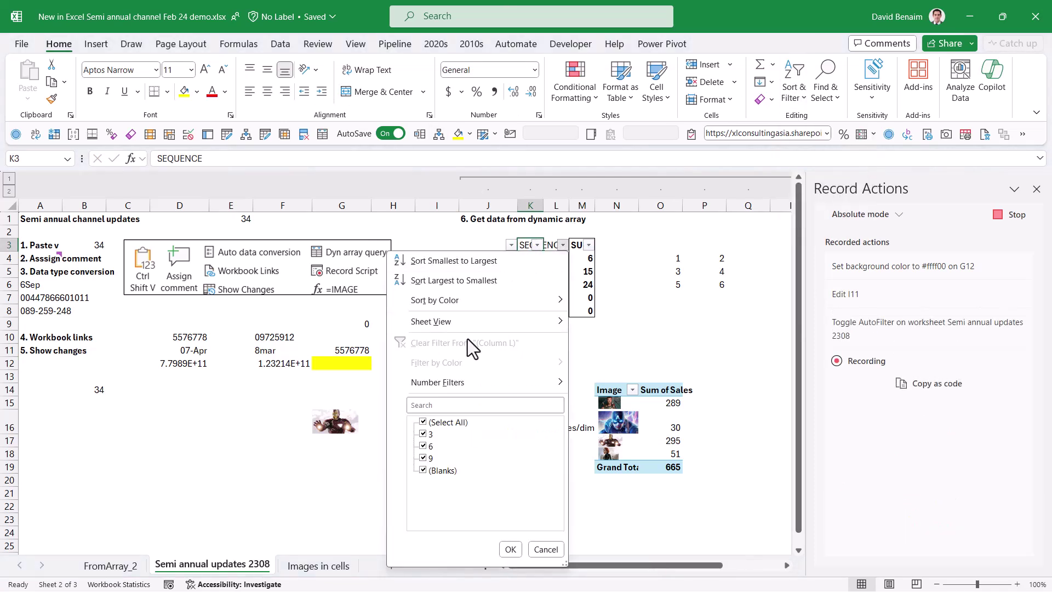
{"action": "left_click", "coordinate": [426, 422]}
{"action": "left_click", "coordinate": [425, 433]}
{"action": "left_click", "coordinate": [509, 549]}
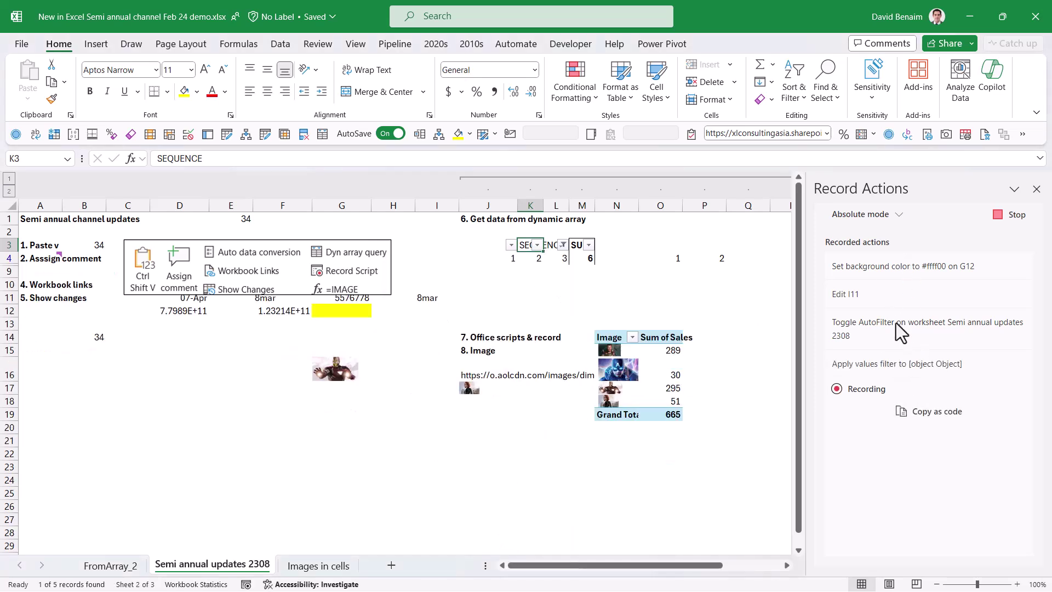
- Remove the AutoFilter from the SEQUENCE range and stop the script recording
{"action": "left_click", "coordinate": [550, 242]}
{"action": "key", "text": "ctrl+shift+l"}
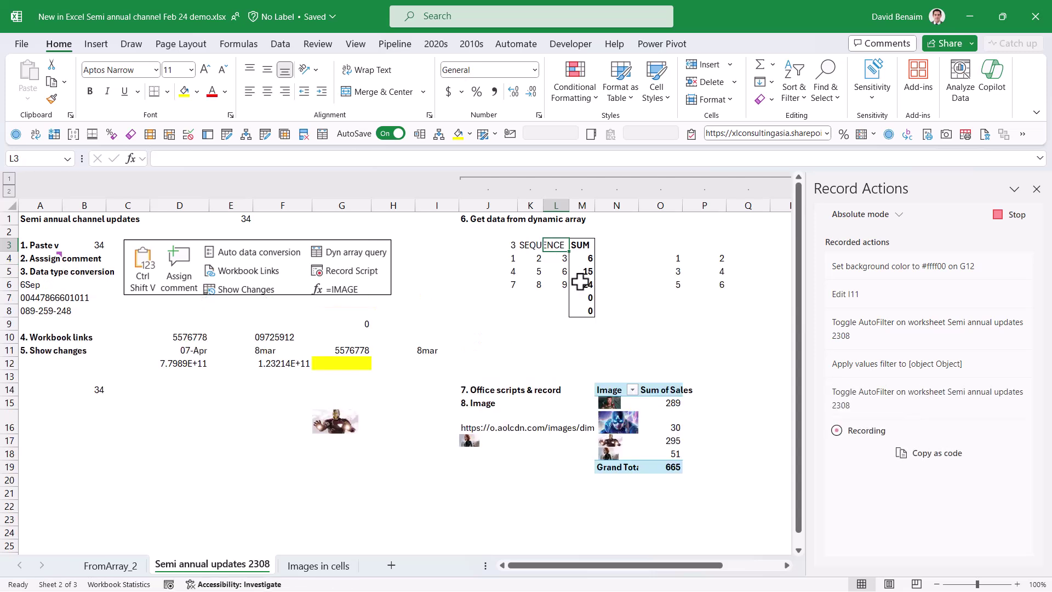
{"action": "left_click", "coordinate": [582, 285]}
{"action": "left_click", "coordinate": [1011, 215]}
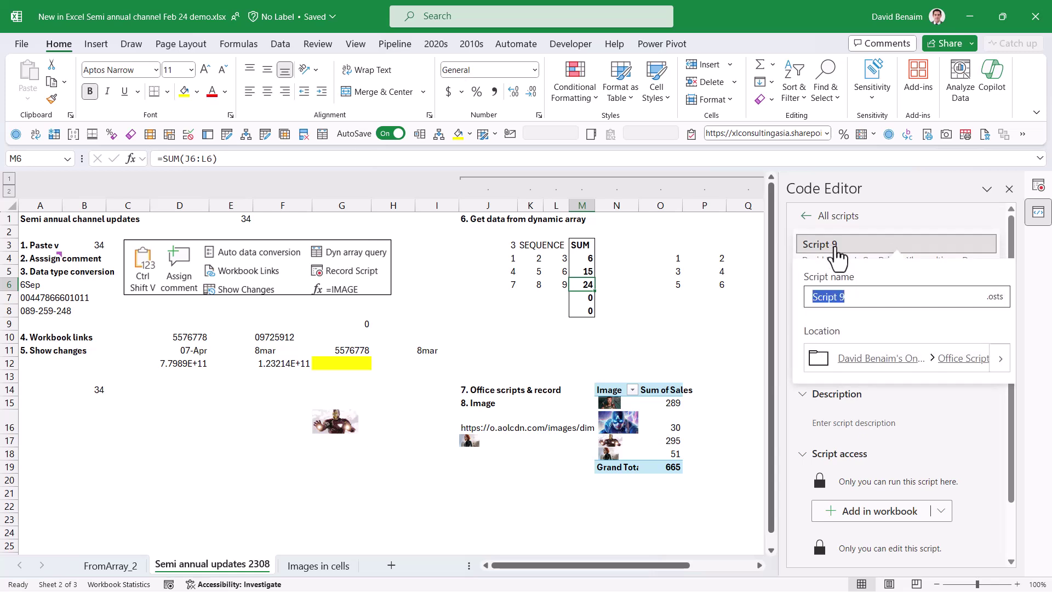
- Rename the recorded script as Renamed and review its details in the Code Editor
{"action": "type", "text": "Renamed"}
{"action": "key", "text": "Return"}
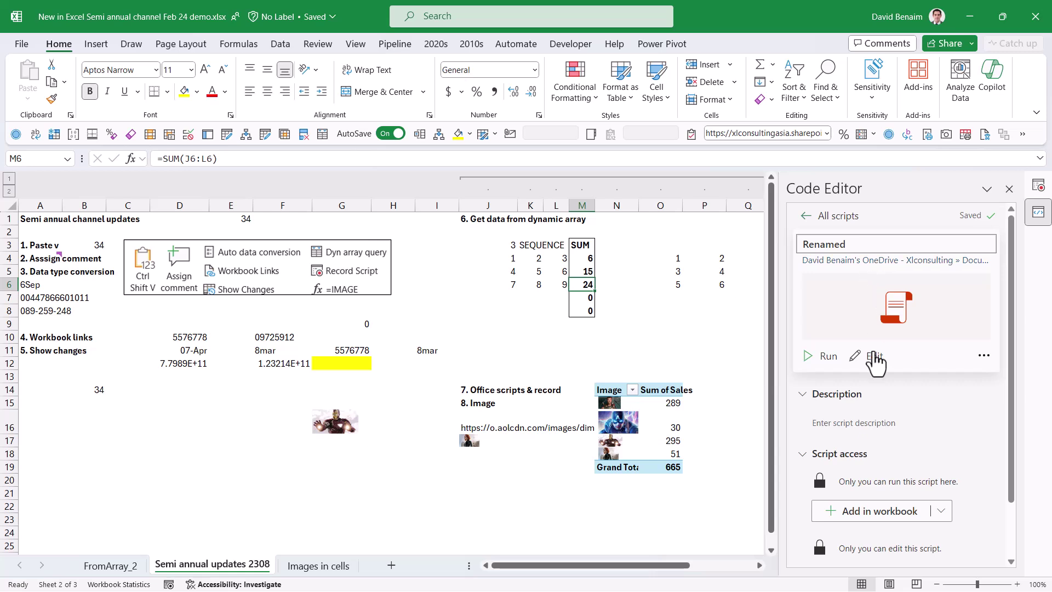
{"action": "scroll", "coordinate": [991, 385], "scroll_direction": "down", "scroll_amount": 2}
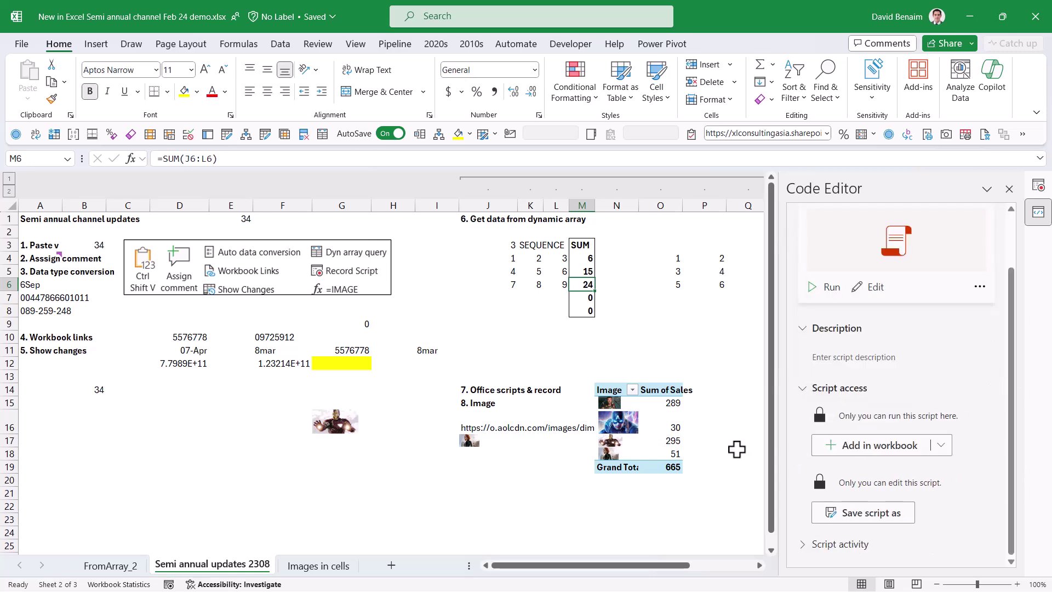
{"action": "scroll", "coordinate": [954, 362], "scroll_direction": "up", "scroll_amount": 2}
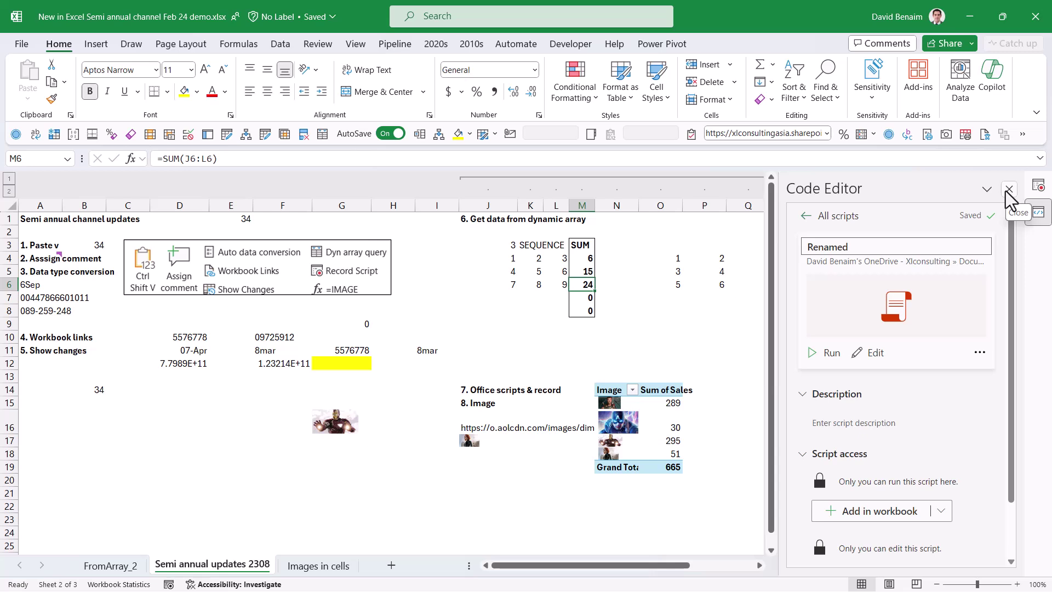
{"action": "left_click", "coordinate": [660, 232]}
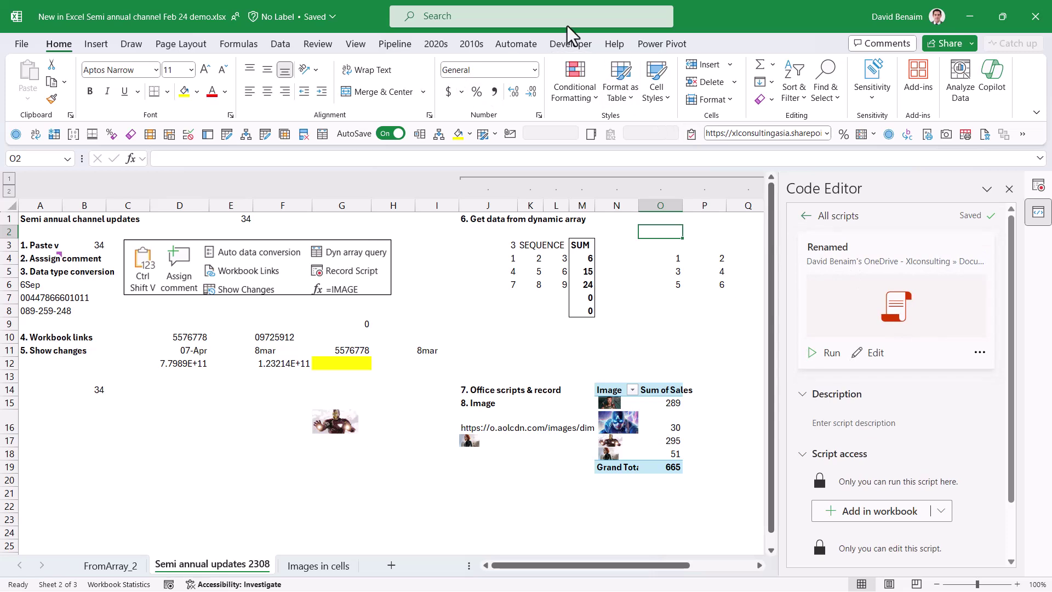
- View the saved Office Scripts on the ribbon, and close the Code Editor and Record Actions
{"action": "left_click", "coordinate": [512, 44]}
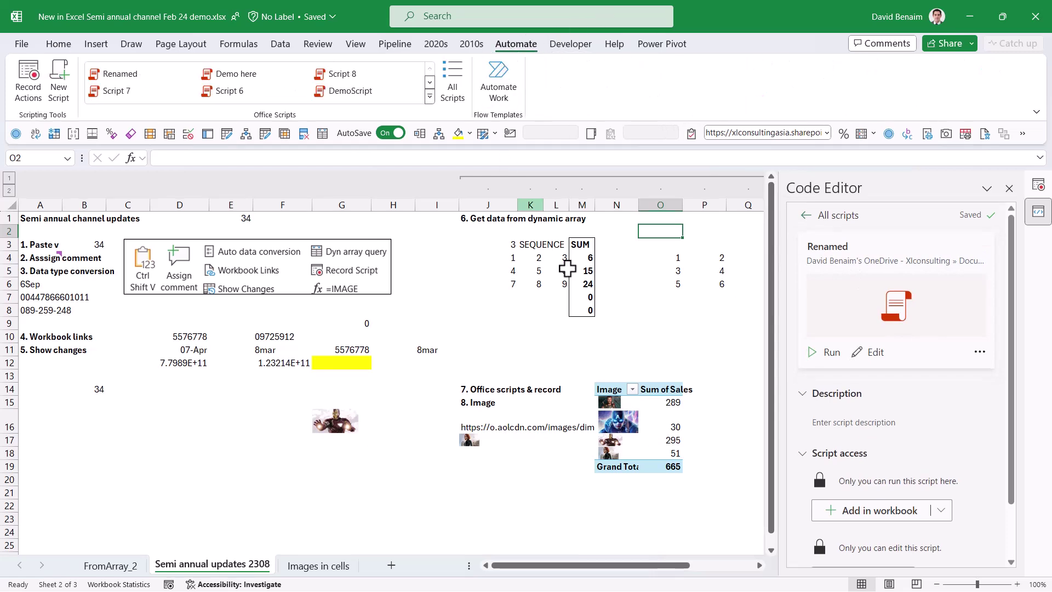
{"action": "left_click", "coordinate": [662, 310]}
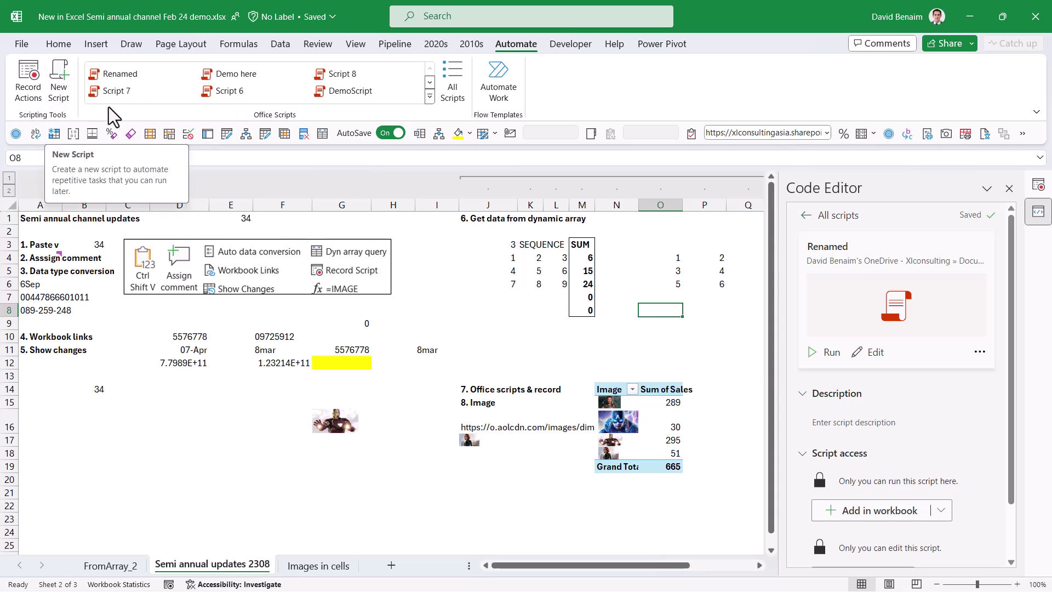
{"action": "left_click", "coordinate": [497, 463]}
{"action": "left_click", "coordinate": [483, 493]}
{"action": "left_click", "coordinate": [1009, 188]}
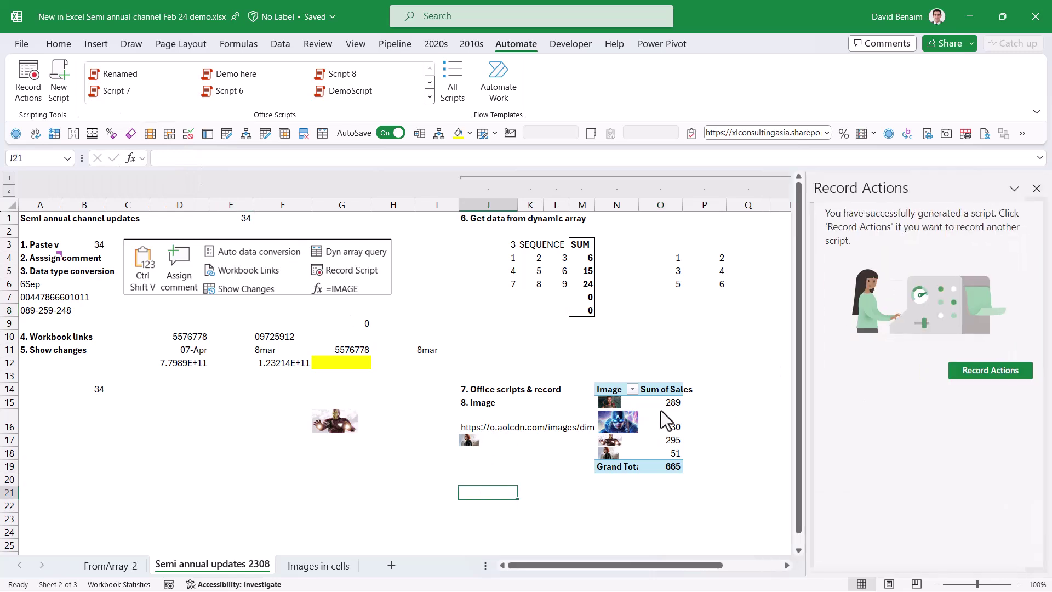
{"action": "left_click", "coordinate": [1036, 189]}
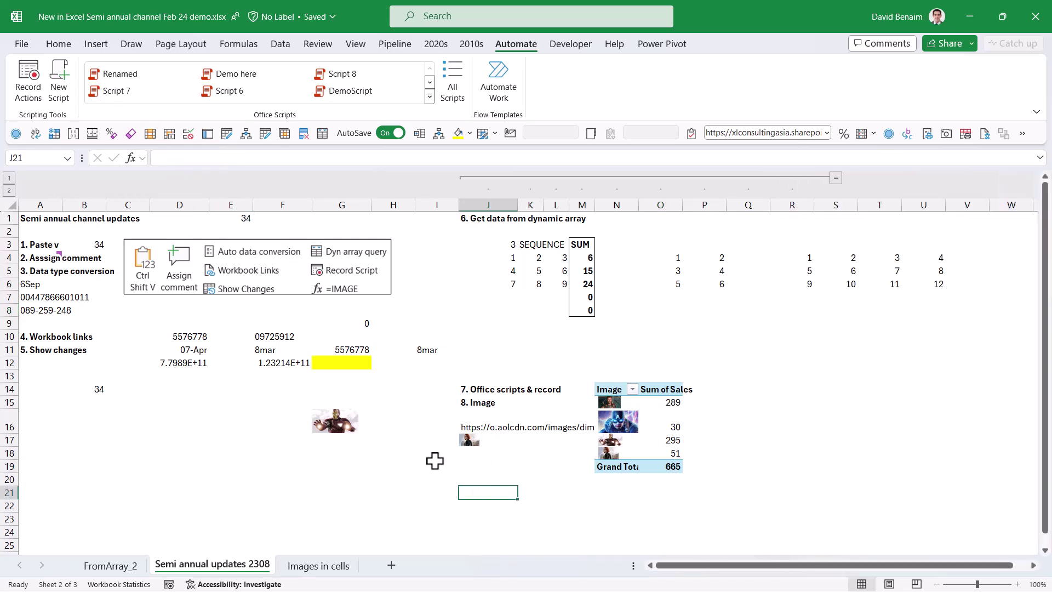
- Check the image URL in J16 and enter an IMAGE formula in H16 with J16 as its source
{"action": "left_click", "coordinate": [477, 426]}
{"action": "left_click_drag", "start_coordinate": [156, 159], "coordinate": [848, 141]}
{"action": "key", "text": "Escape"}
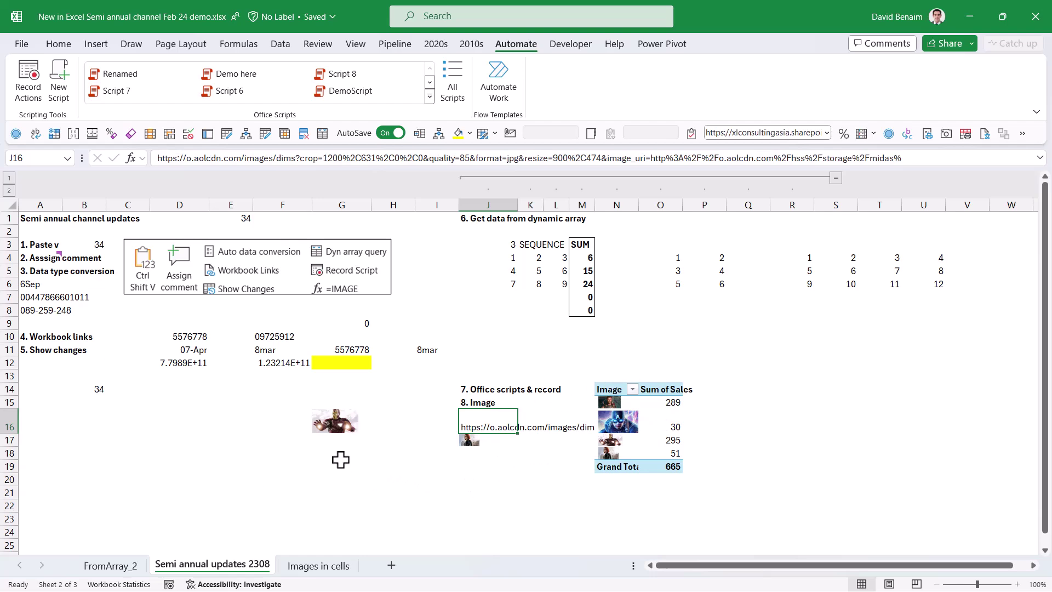
{"action": "left_click", "coordinate": [383, 422]}
{"action": "type", "text": "=ima"}
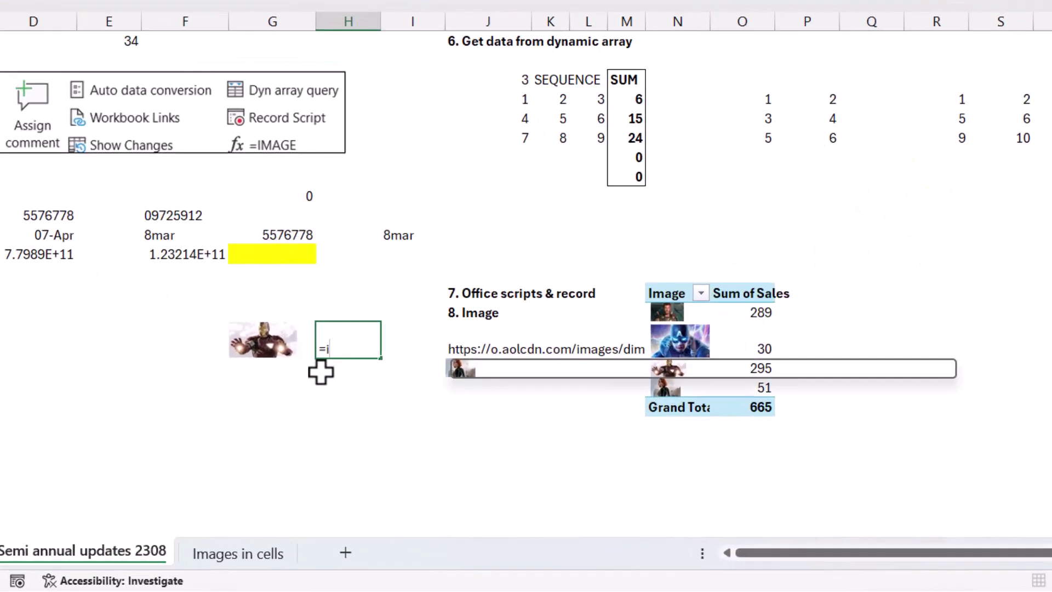
{"action": "key", "text": "Down"}
{"action": "key", "text": "Tab"}
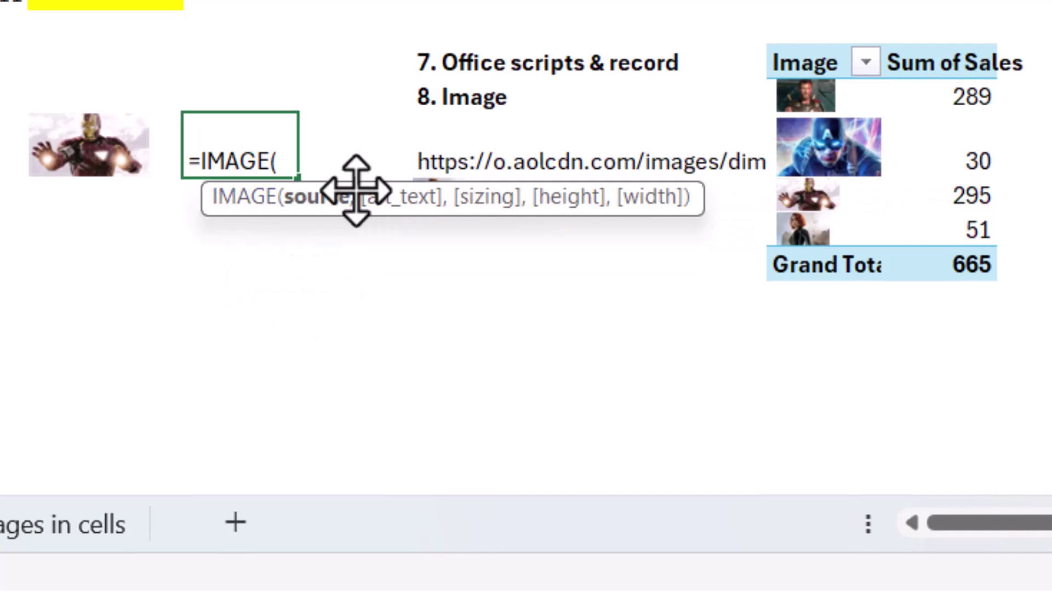
{"action": "left_click", "coordinate": [472, 151]}
{"action": "key", "text": "Return"}
{"action": "key", "text": "Up"}
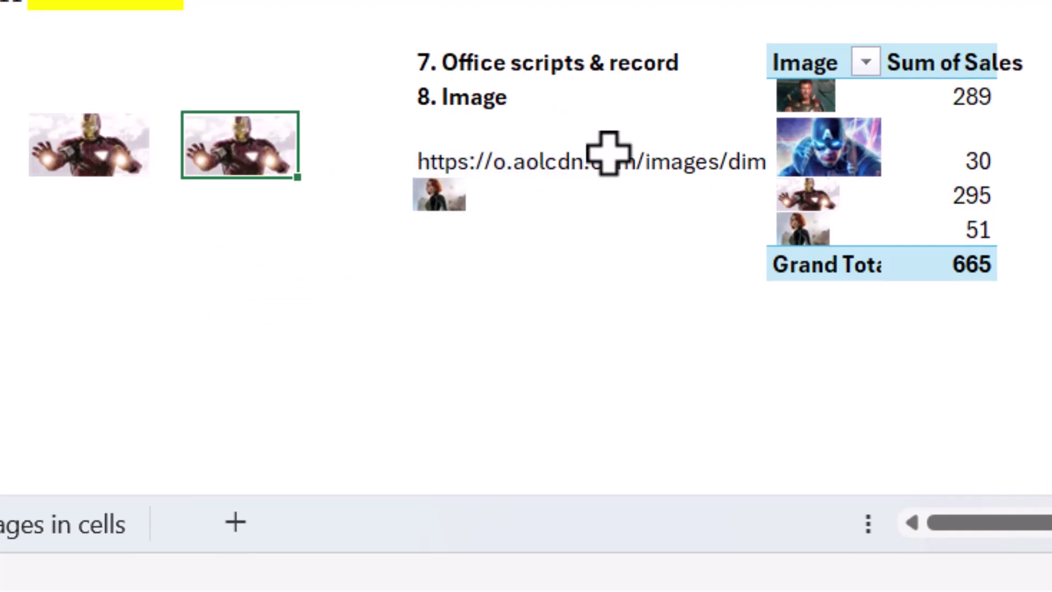
- Check the IMAGE formula in J17 and open the Images in cells sheet
{"action": "left_click", "coordinate": [445, 164]}
{"action": "left_click", "coordinate": [476, 211]}
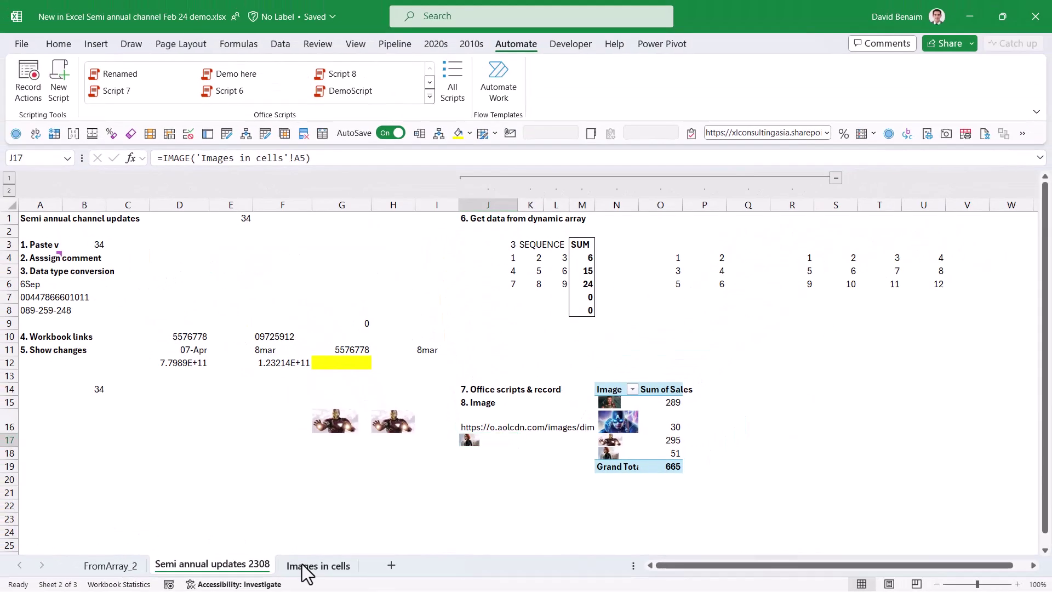
{"action": "left_click", "coordinate": [304, 566]}
{"action": "left_click_drag", "start_coordinate": [252, 432], "coordinate": [3, 419]}
{"action": "left_click", "coordinate": [672, 238]}
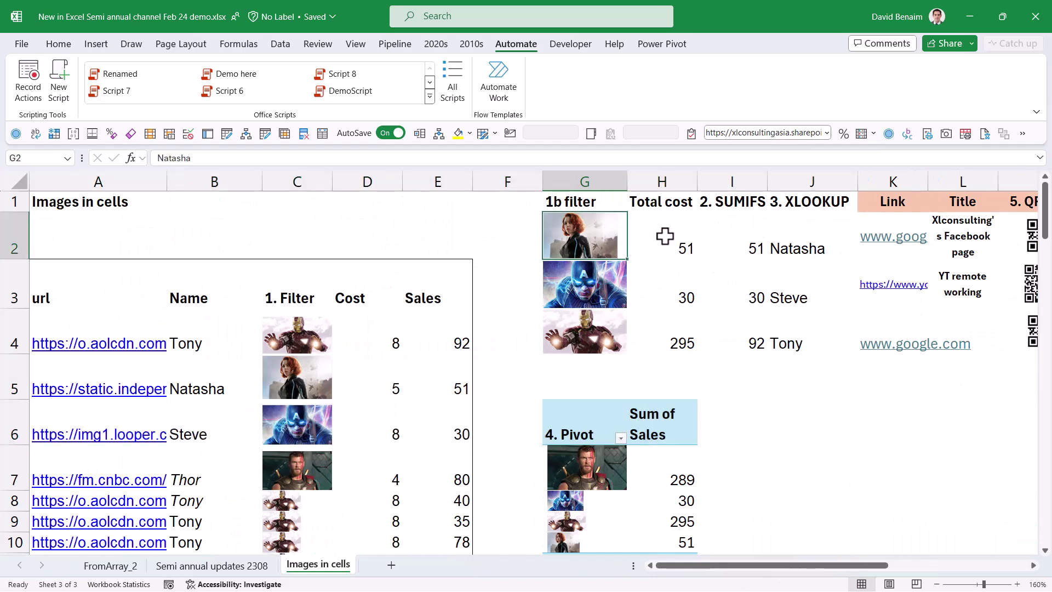
- Examine the SUMIFS formulas in H2 and I2 and the XLOOKUP formula in J2 without changing them
{"action": "double_click", "coordinate": [665, 237]}
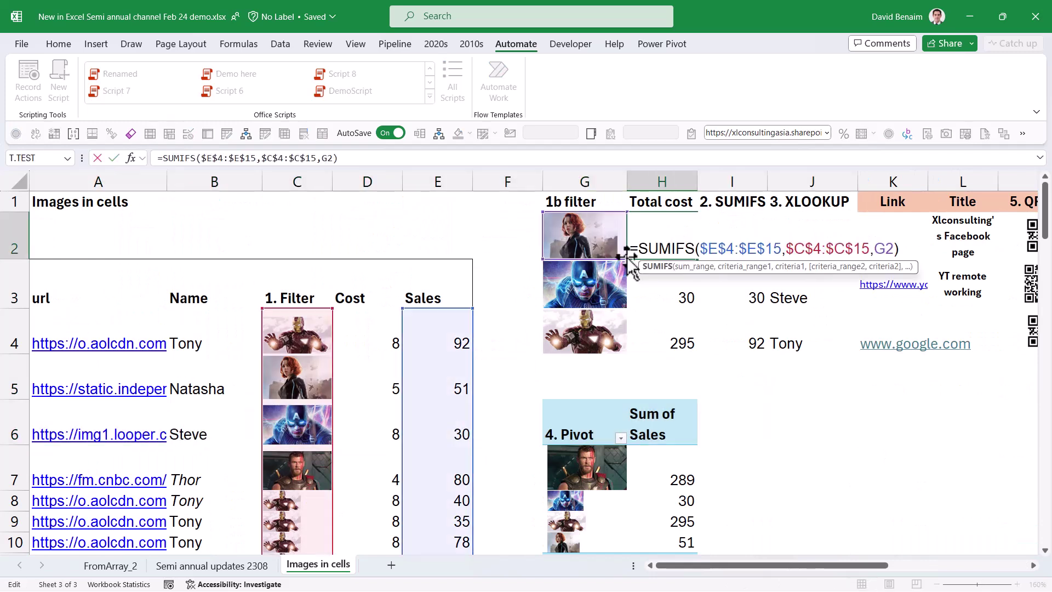
{"action": "key", "text": "Escape"}
{"action": "left_click", "coordinate": [735, 226]}
{"action": "double_click", "coordinate": [739, 225]}
{"action": "key", "text": "Escape"}
{"action": "left_click", "coordinate": [792, 230]}
{"action": "double_click", "coordinate": [805, 228]}
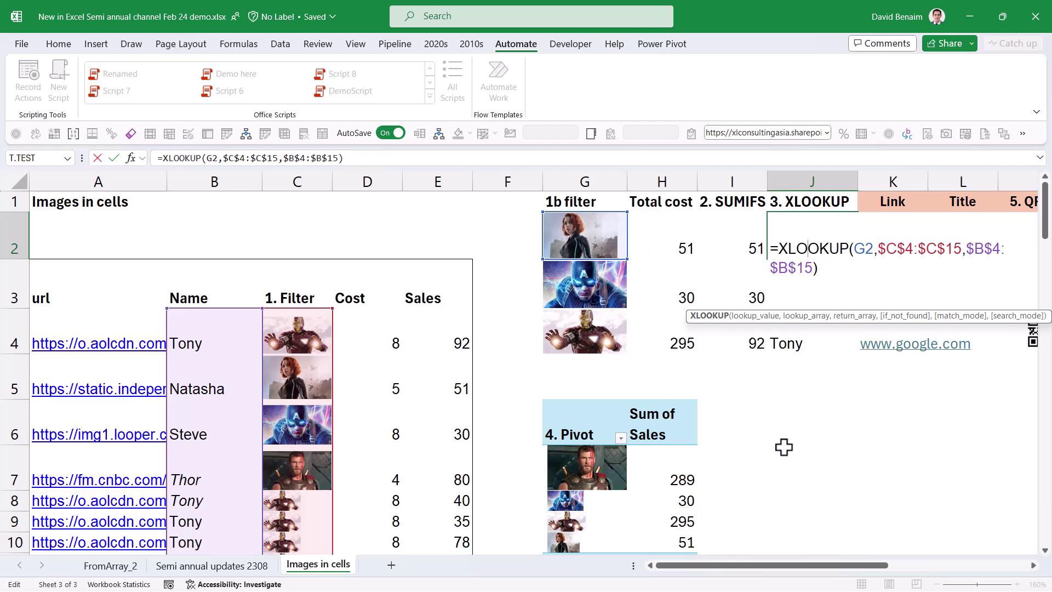
{"action": "key", "text": "Escape"}
{"action": "key", "text": "alt+n"}
- Delete the alt-text argument from the IMAGE formula in C4 and re-enter it as a reference to B4
{"action": "left_click", "coordinate": [296, 295]}
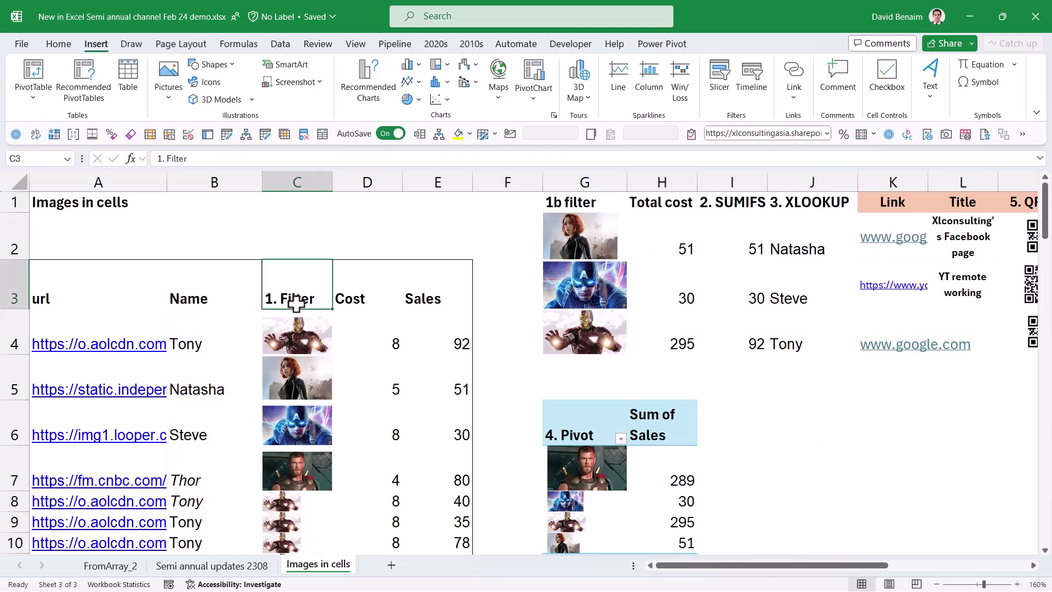
{"action": "left_click", "coordinate": [294, 343]}
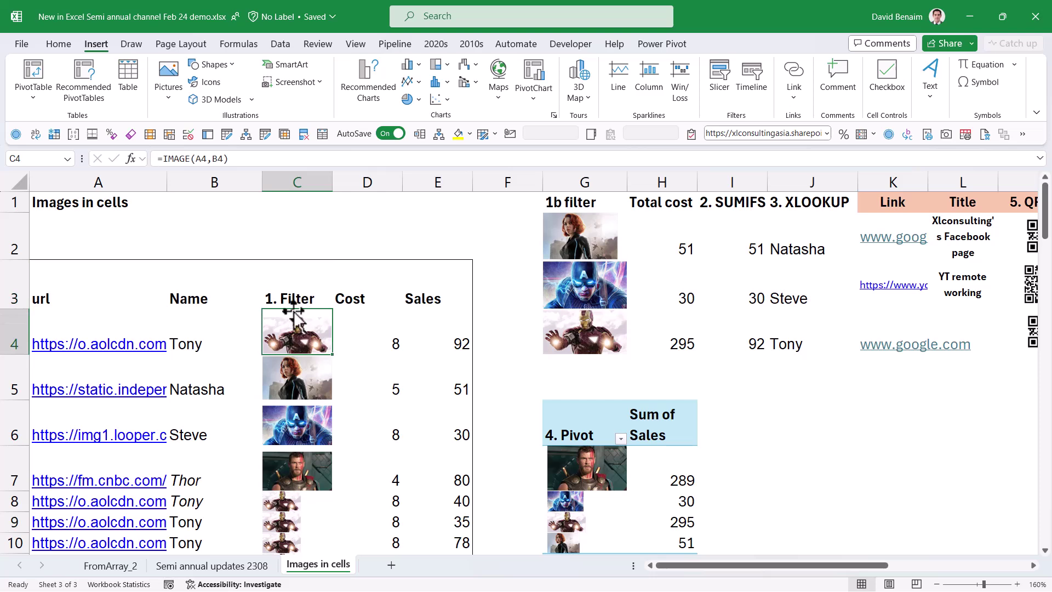
{"action": "left_click_drag", "start_coordinate": [207, 159], "coordinate": [220, 159]}
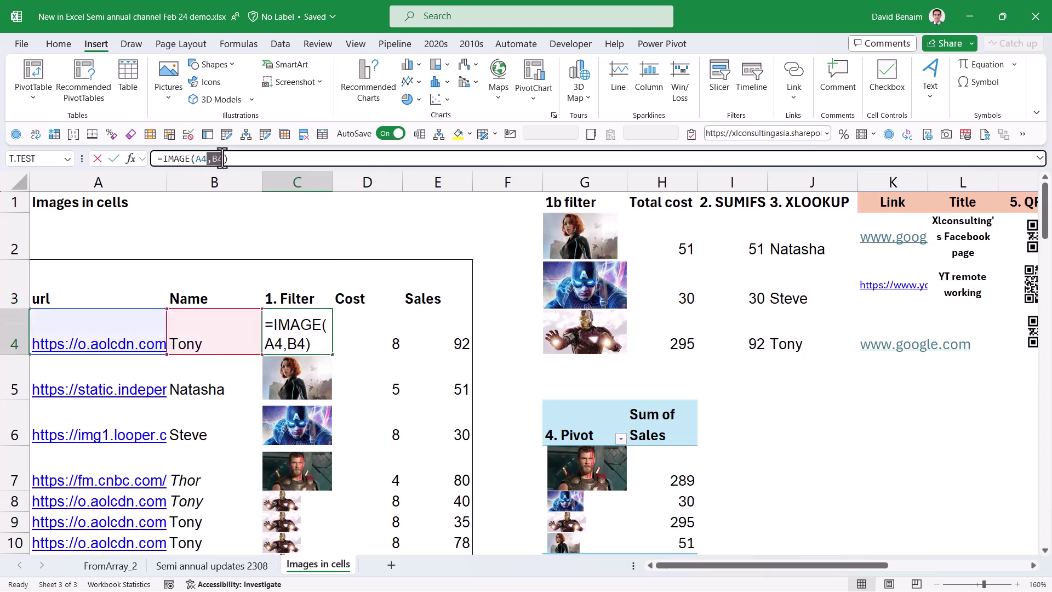
{"action": "key", "text": "BackSpace"}
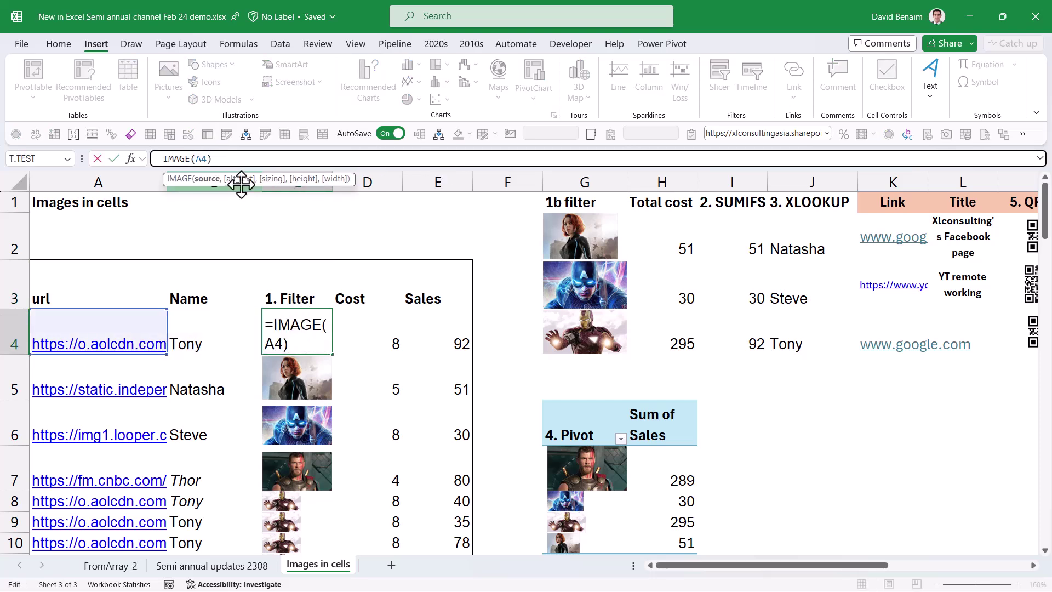
{"action": "type", "text": ","}
{"action": "left_click", "coordinate": [214, 330]}
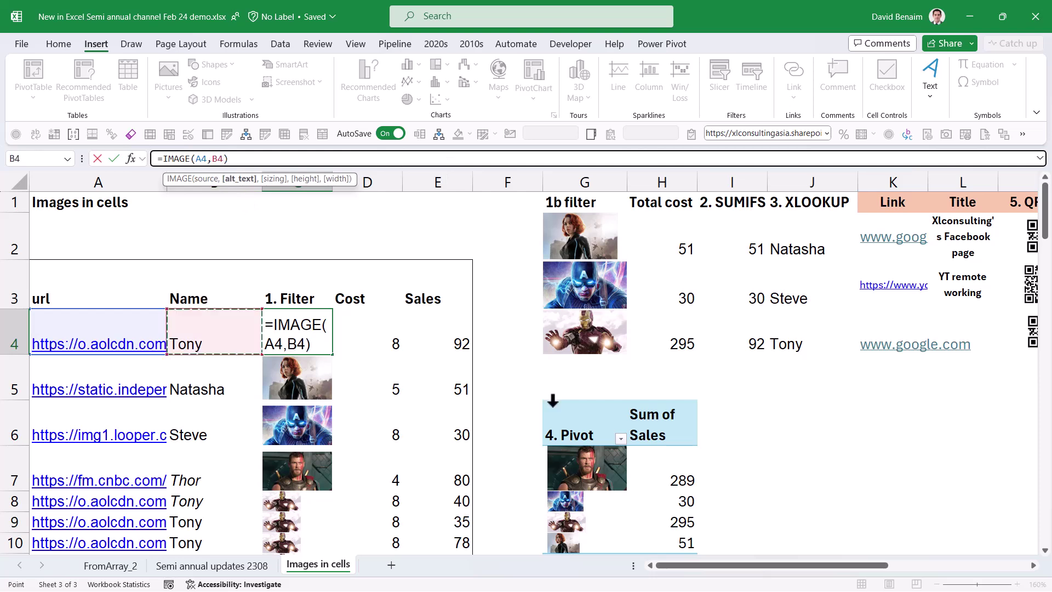
{"action": "key", "text": "ctrl+Return"}
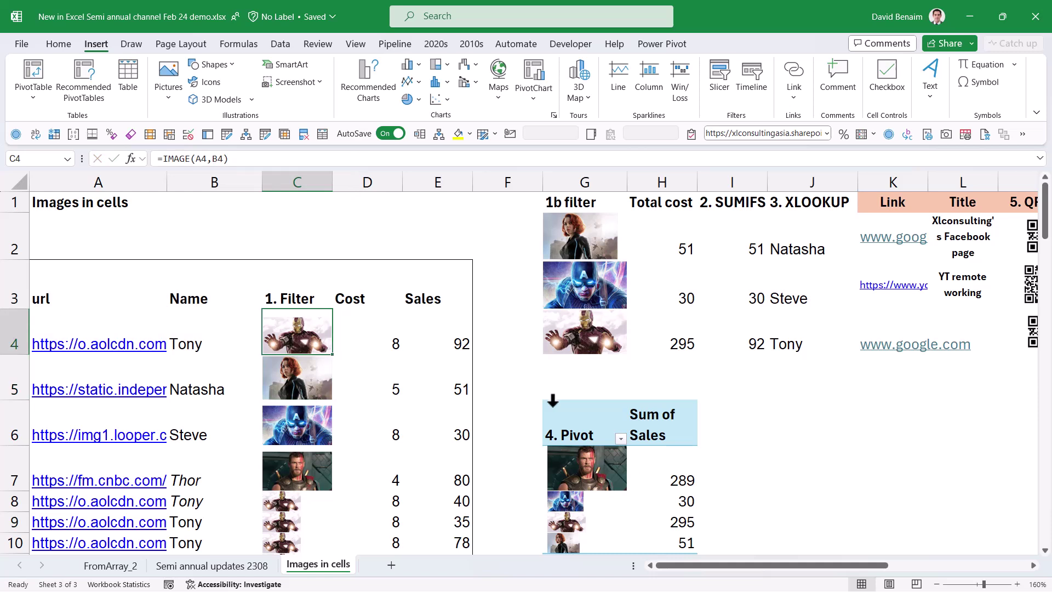
- Add filters to the image table's header row and view the filter choices of the 1. Filter column
{"action": "left_click", "coordinate": [297, 283]}
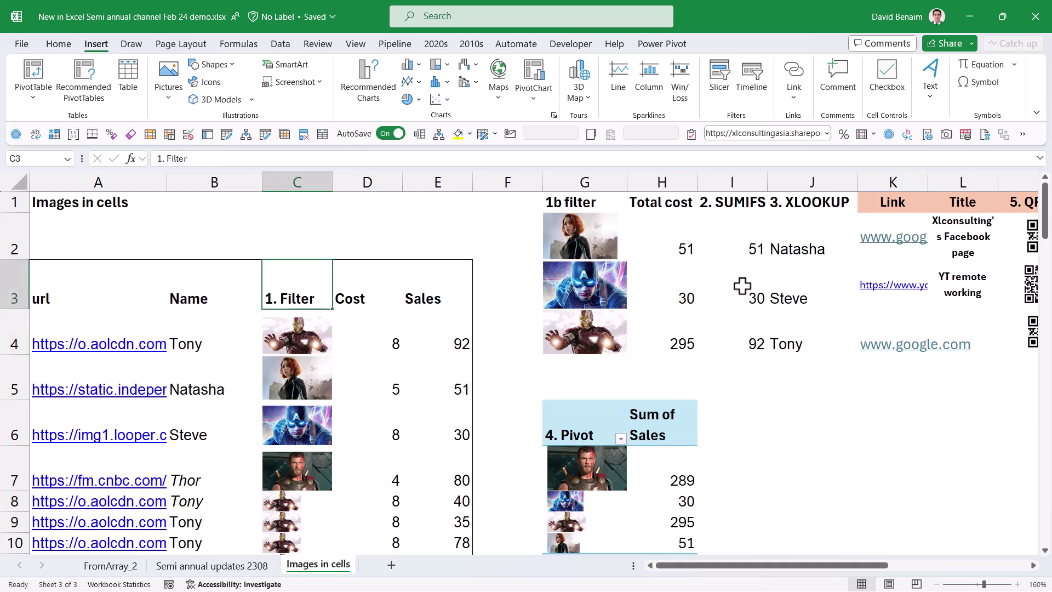
{"action": "key", "text": "ctrl+shift+l"}
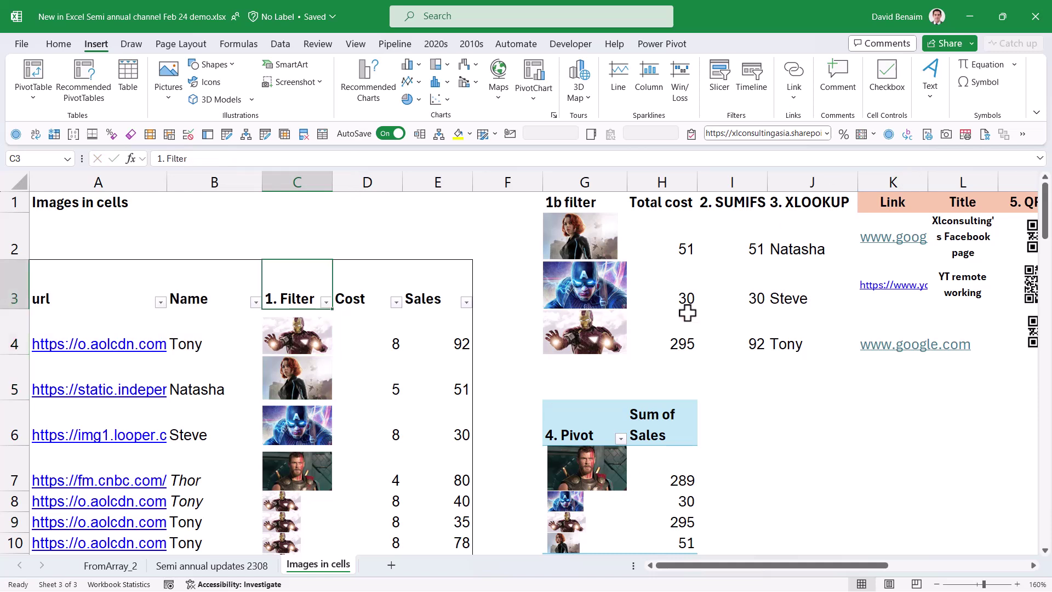
{"action": "left_click", "coordinate": [326, 302]}
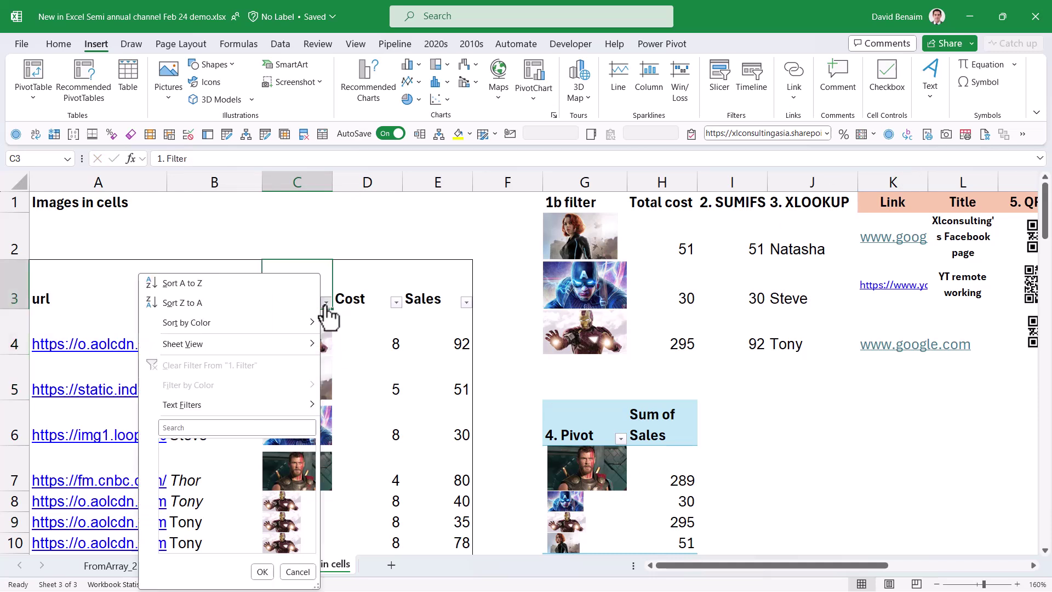
{"action": "left_click", "coordinate": [298, 572]}
- Remove the B4 alt-text reference from the IMAGE formula in C4
{"action": "left_click", "coordinate": [244, 346]}
{"action": "double_click", "coordinate": [276, 340]}
{"action": "key", "text": "BackSpace"}
{"action": "key", "text": "BackSpace"}
{"action": "key", "text": "BackSpace"}
{"action": "key", "text": "BackSpace"}
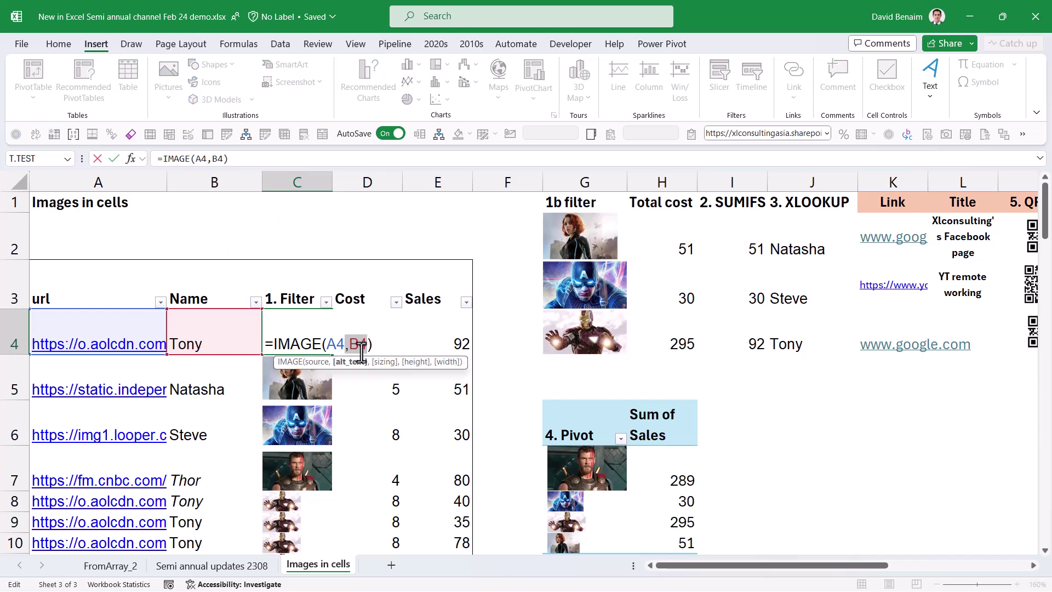
{"action": "key", "text": "Return"}
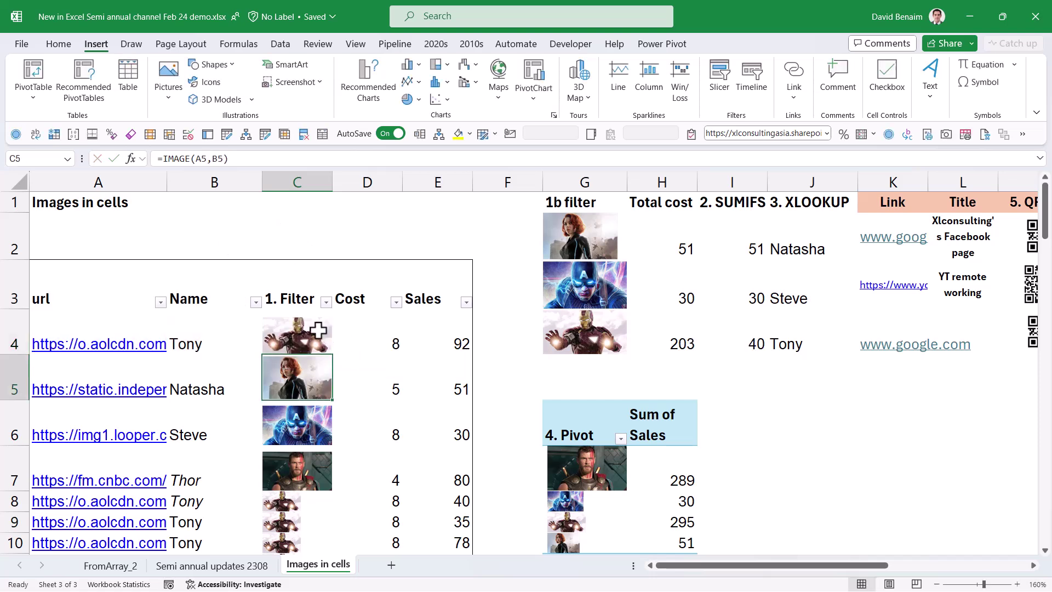
- View the 1. Filter column's filter choices to see how the image without alt text in C4 is listed
{"action": "left_click", "coordinate": [318, 335]}
{"action": "left_click", "coordinate": [327, 302]}
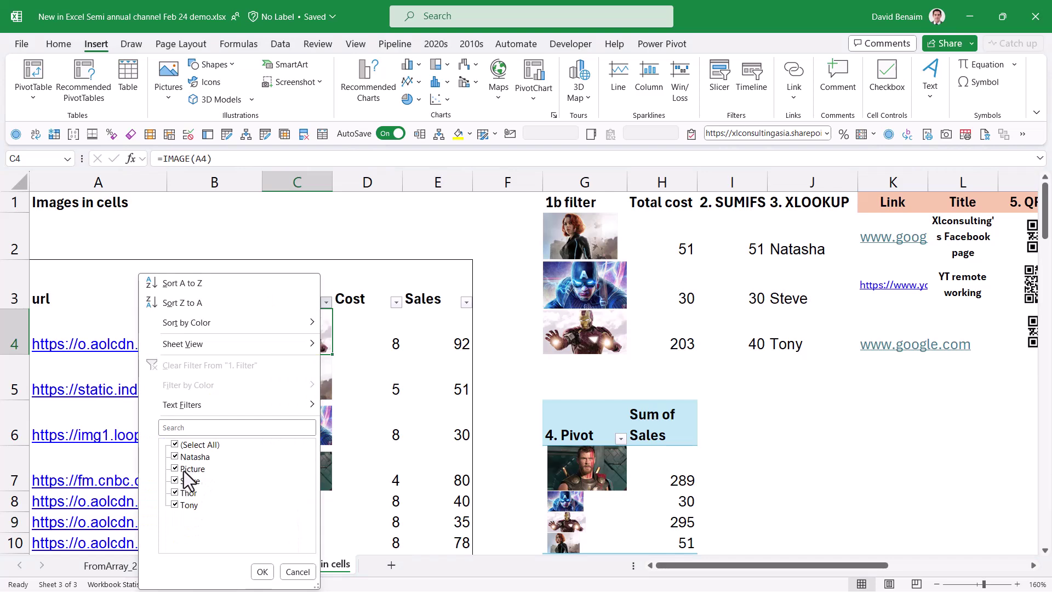
{"action": "left_click", "coordinate": [308, 573]}
- Extend the IMAGE formula in C4 with B4 as alt text and 1 - Fill cell as the sizing option
{"action": "double_click", "coordinate": [299, 341]}
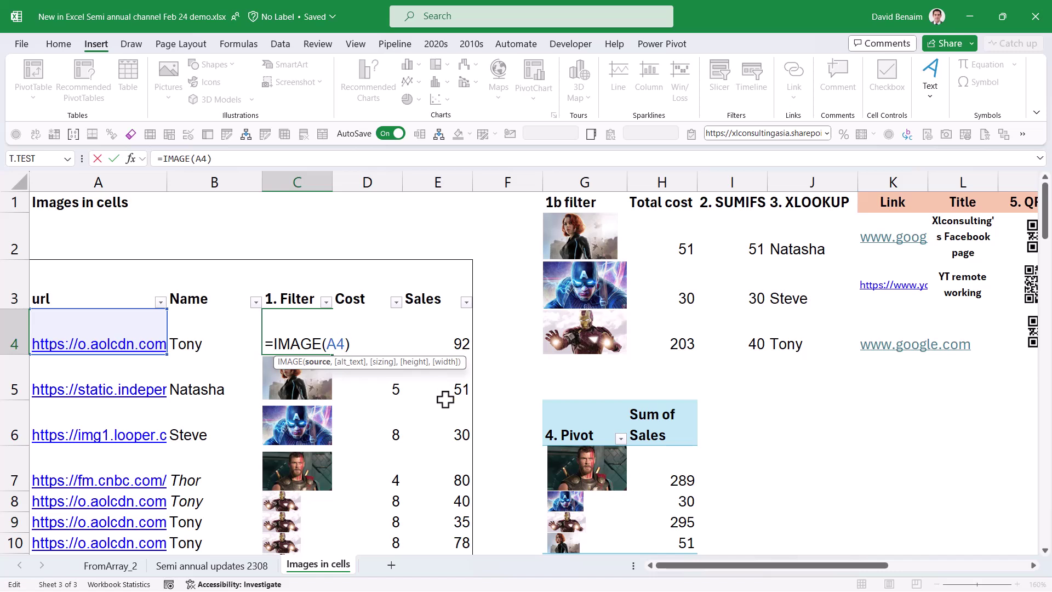
{"action": "type", "text": ","}
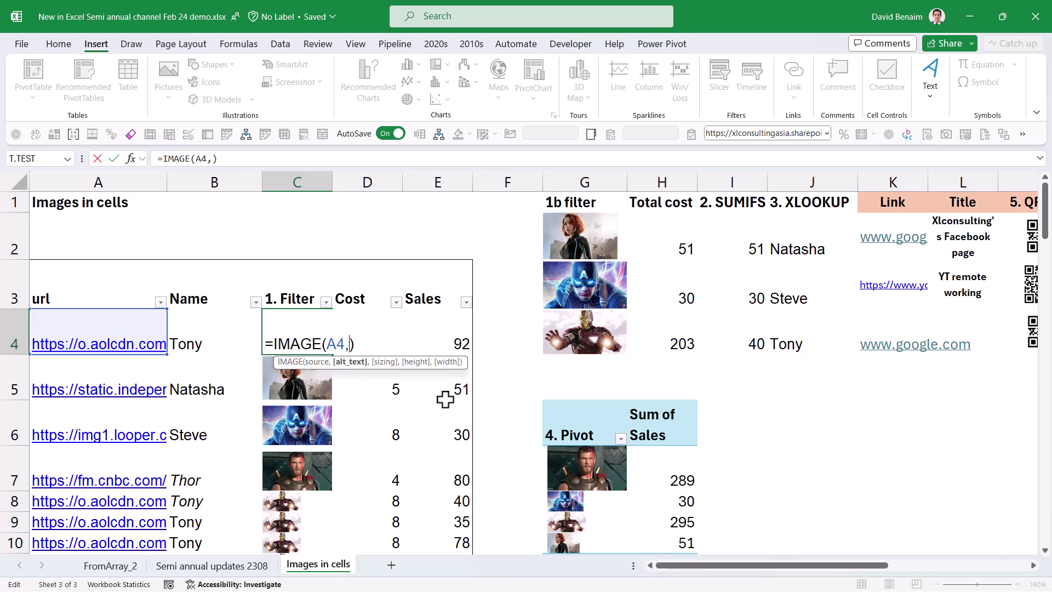
{"action": "left_click", "coordinate": [201, 327]}
{"action": "type", "text": ","}
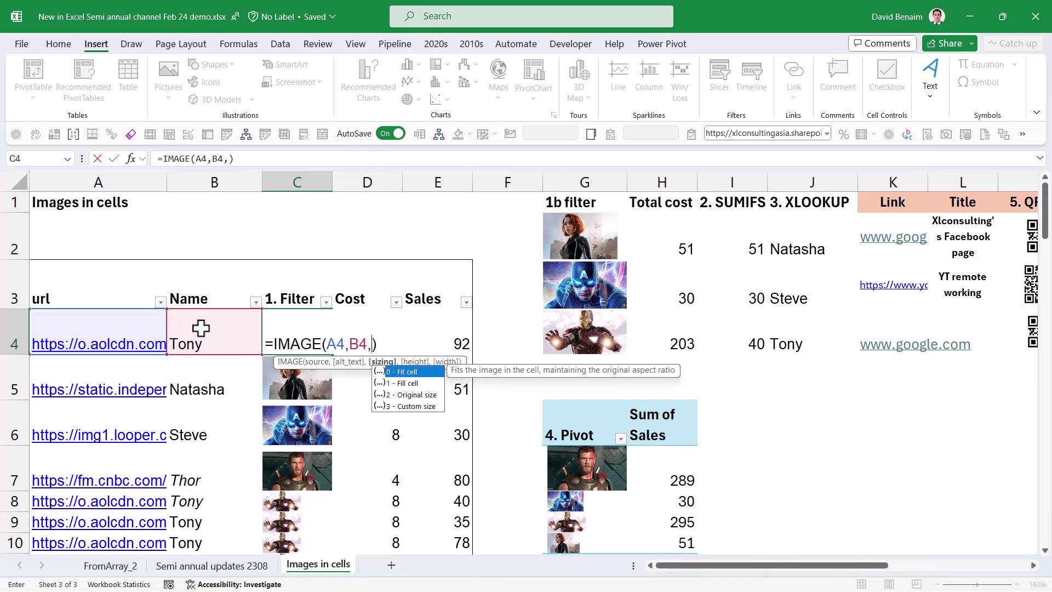
{"action": "double_click", "coordinate": [413, 383]}
{"action": "key", "text": "Return"}
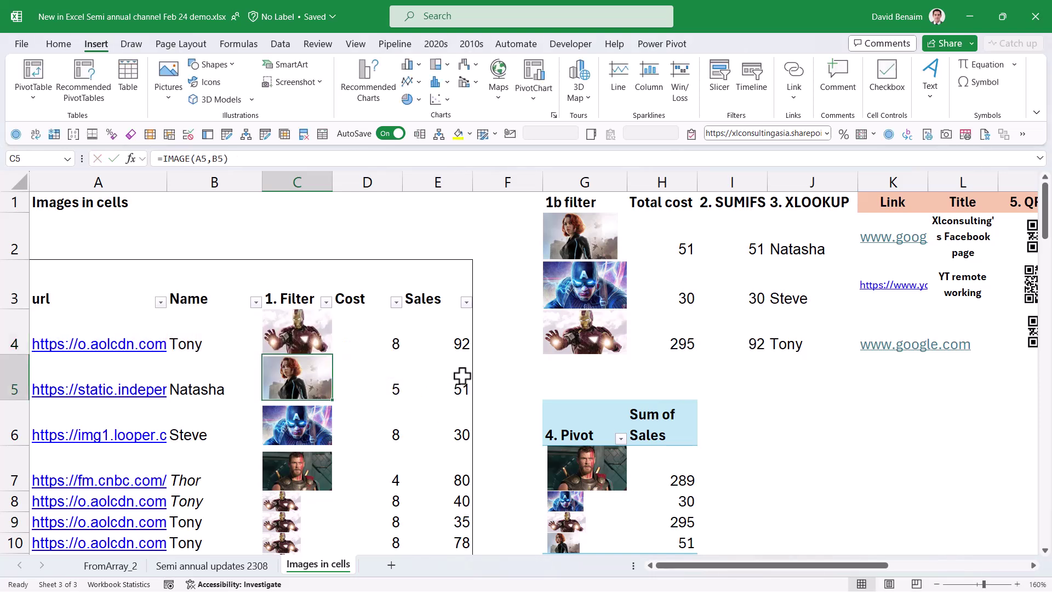
- Widen column C to check how the fill-sized image in C4 scales, and undo the resize
{"action": "key", "text": "Up"}
{"action": "left_click_drag", "start_coordinate": [333, 181], "coordinate": [603, 207]}
{"action": "key", "text": "ctrl+z"}
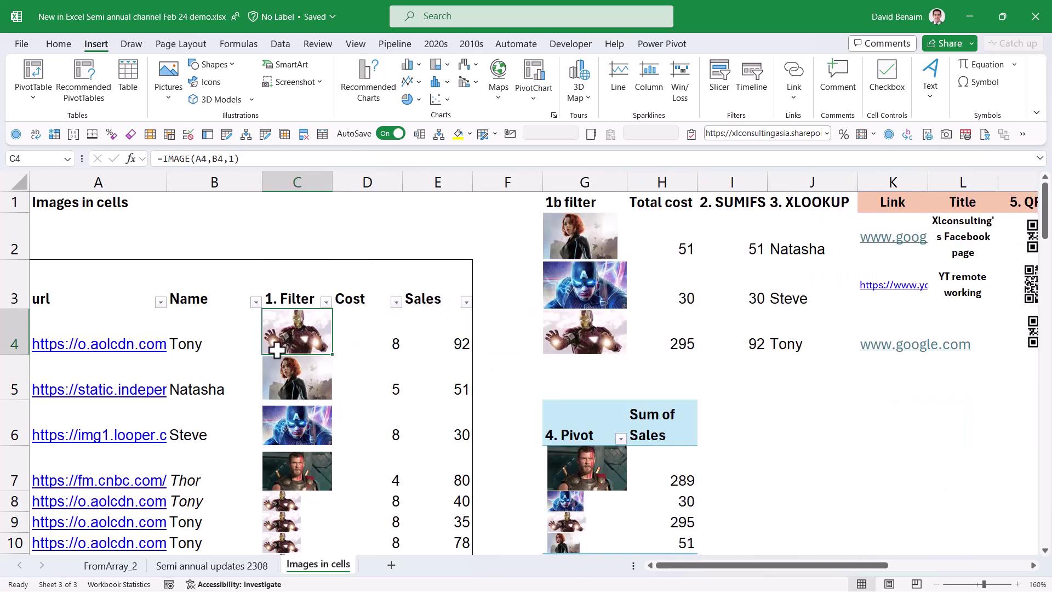
- Change the IMAGE sizing in C4 to 3 - Custom size with a height of 800 and a width of 400
{"action": "double_click", "coordinate": [314, 338]}
{"action": "key", "text": "Escape"}
{"action": "double_click", "coordinate": [328, 345]}
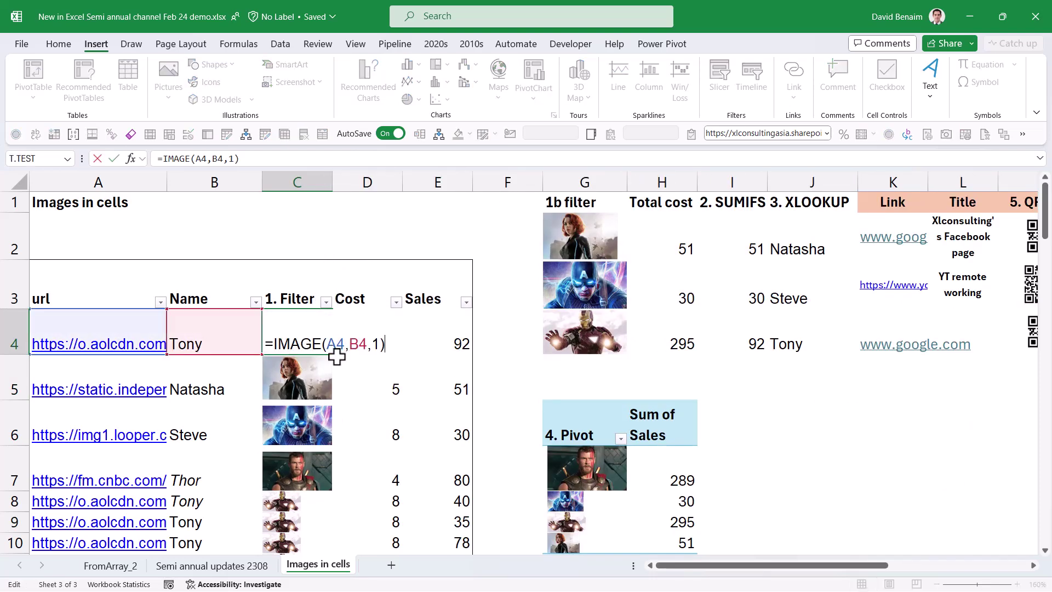
{"action": "left_click", "coordinate": [381, 343]}
{"action": "key", "text": "BackSpace"}
{"action": "key", "text": "Down"}
{"action": "key", "text": "Down"}
{"action": "key", "text": "Down"}
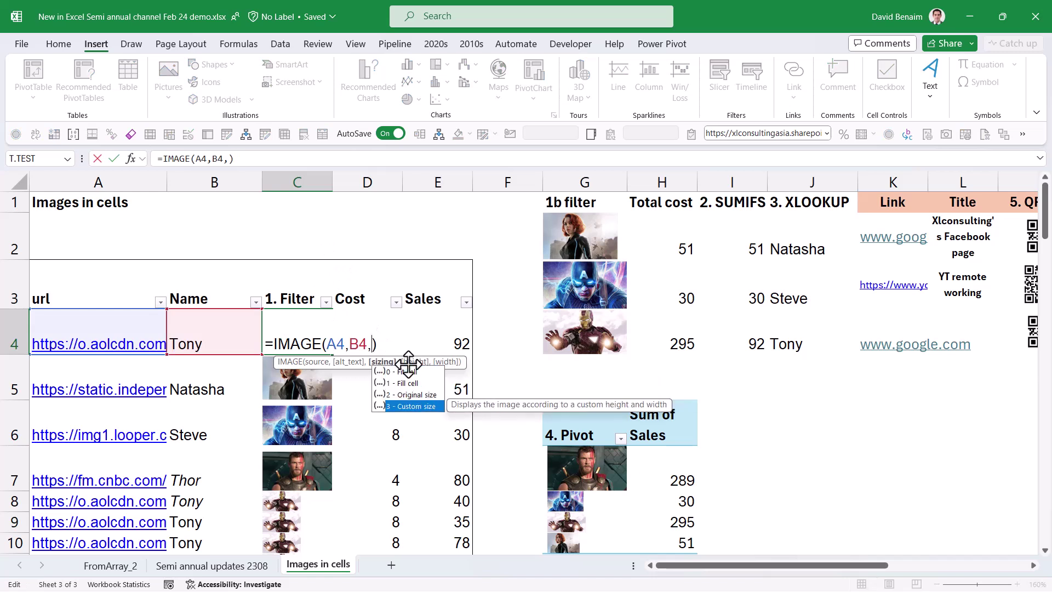
{"action": "key", "text": "Tab"}
{"action": "type", "text": ","}
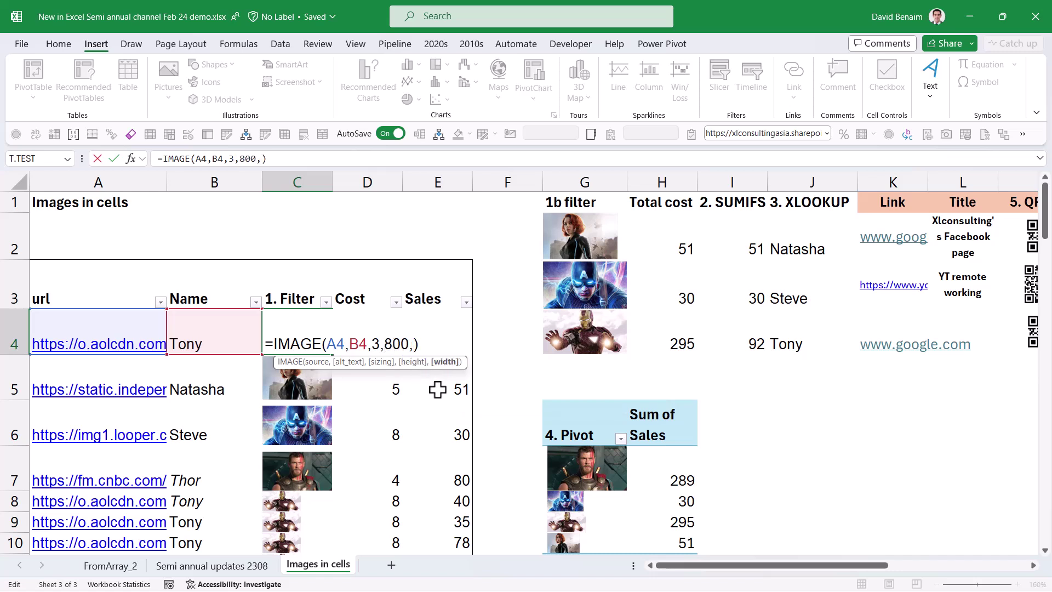
{"action": "key", "text": "ctrl+Return"}
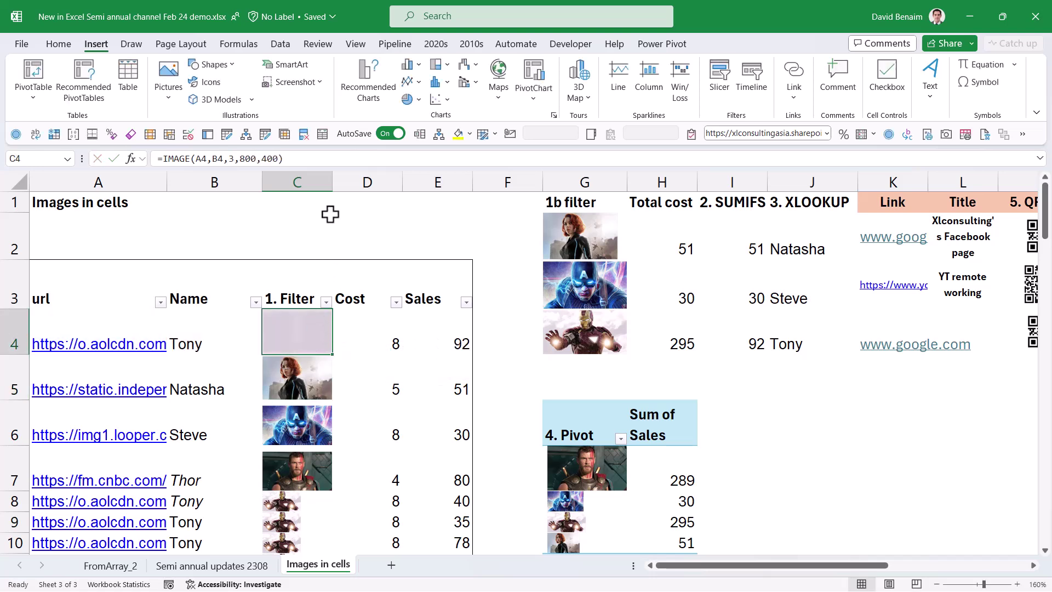
- Enlarge row 4 and column C to check the custom-sized image, and undo both size changes
{"action": "left_click_drag", "start_coordinate": [16, 355], "coordinate": [47, 511]}
{"action": "left_click_drag", "start_coordinate": [333, 182], "coordinate": [498, 195]}
{"action": "key", "text": "ctrl+z"}
{"action": "key", "text": "ctrl+z"}
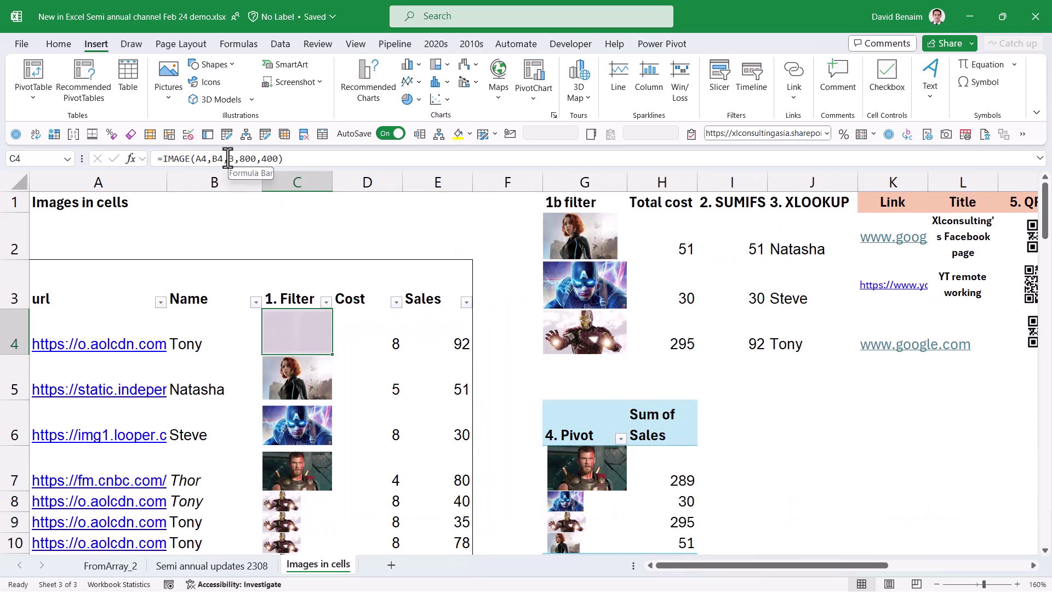
- Remove the sizing, height and width arguments from the IMAGE formula in C4, leaving =IMAGE(A4,B4)
{"action": "left_click_drag", "start_coordinate": [223, 159], "coordinate": [280, 159]}
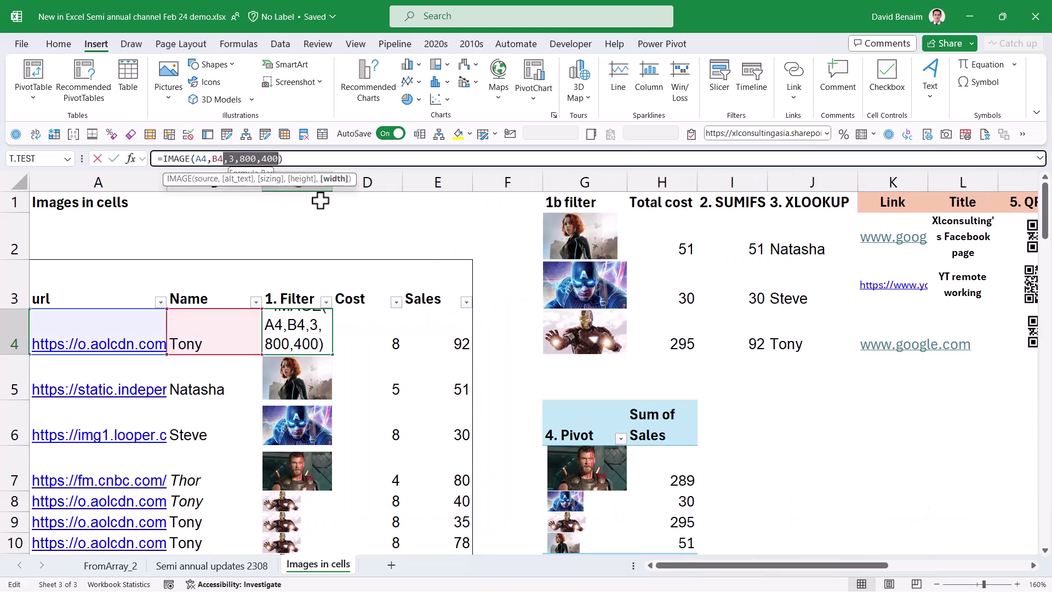
{"action": "key", "text": "Delete"}
{"action": "key", "text": "Return"}
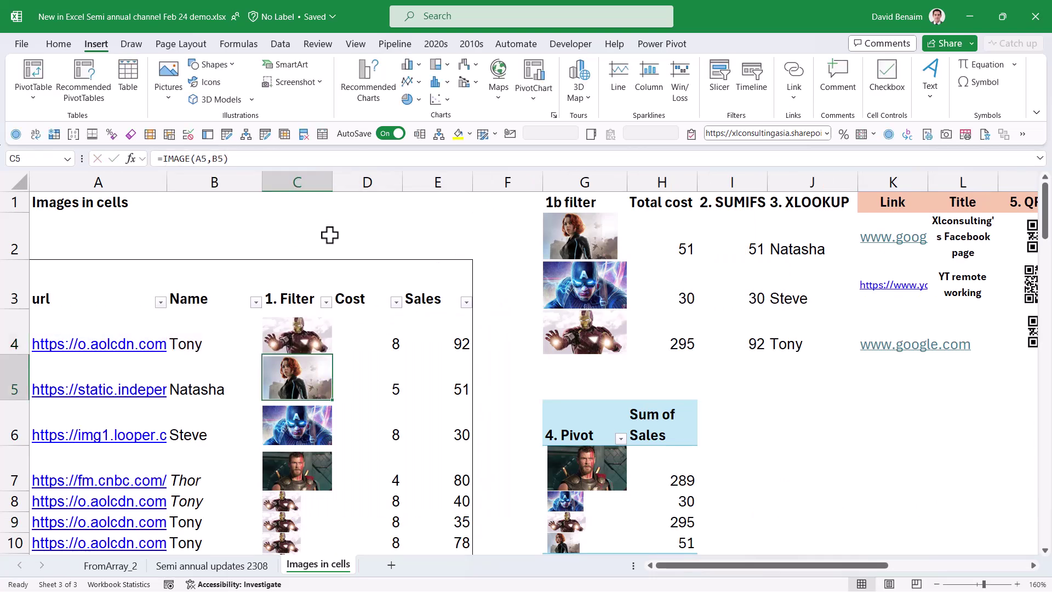
- Examine the QR code formula in M2, its chart API URL and the link it references in K2
{"action": "left_click", "coordinate": [883, 445]}
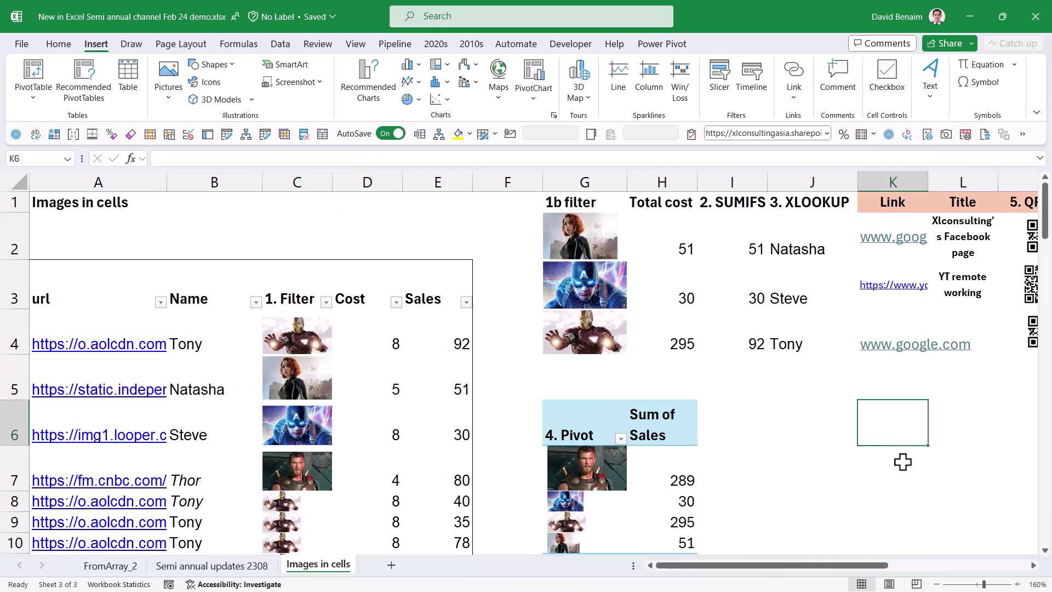
{"action": "left_click", "coordinate": [977, 418]}
{"action": "key", "text": "Right"}
{"action": "scroll", "coordinate": [978, 418], "scroll_direction": "right", "scroll_amount": 2}
{"action": "key", "text": "Left"}
{"action": "key", "text": "Up"}
{"action": "left_click", "coordinate": [664, 235]}
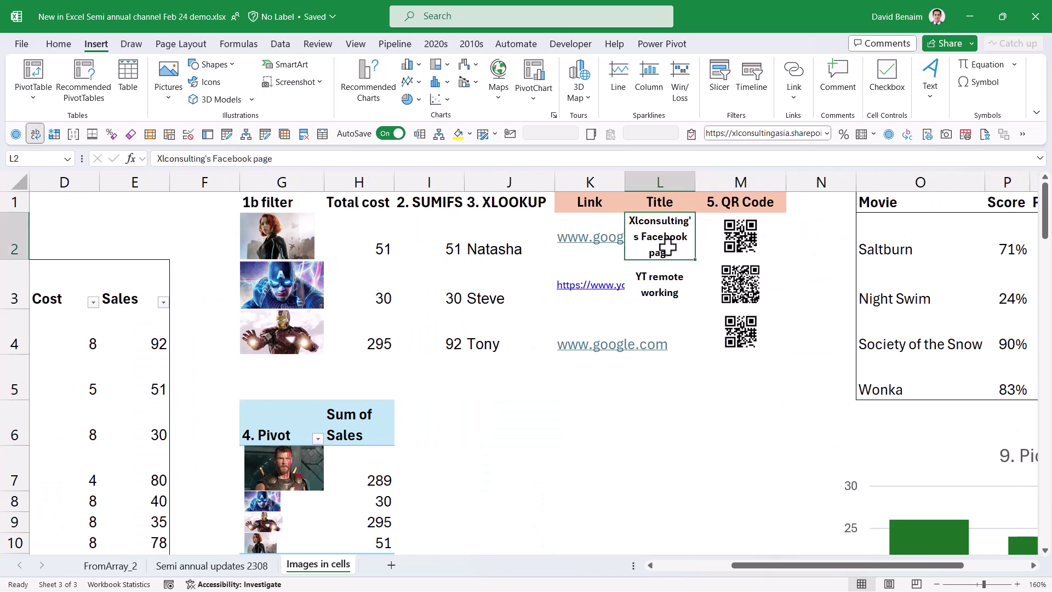
{"action": "left_click", "coordinate": [707, 252]}
{"action": "double_click", "coordinate": [709, 233]}
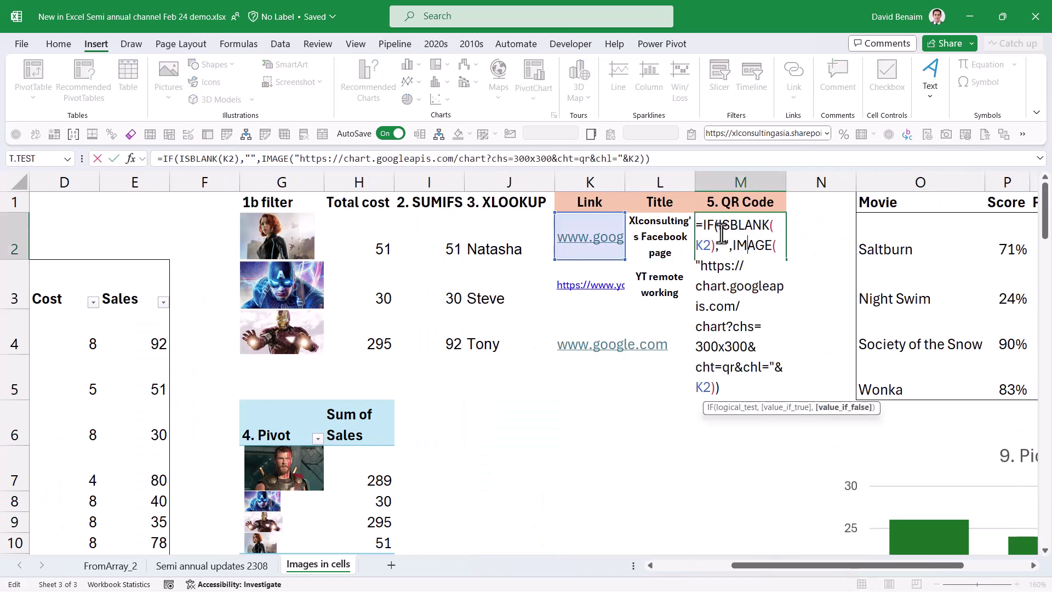
{"action": "left_click_drag", "start_coordinate": [696, 220], "coordinate": [759, 391]}
{"action": "key", "text": "Escape"}
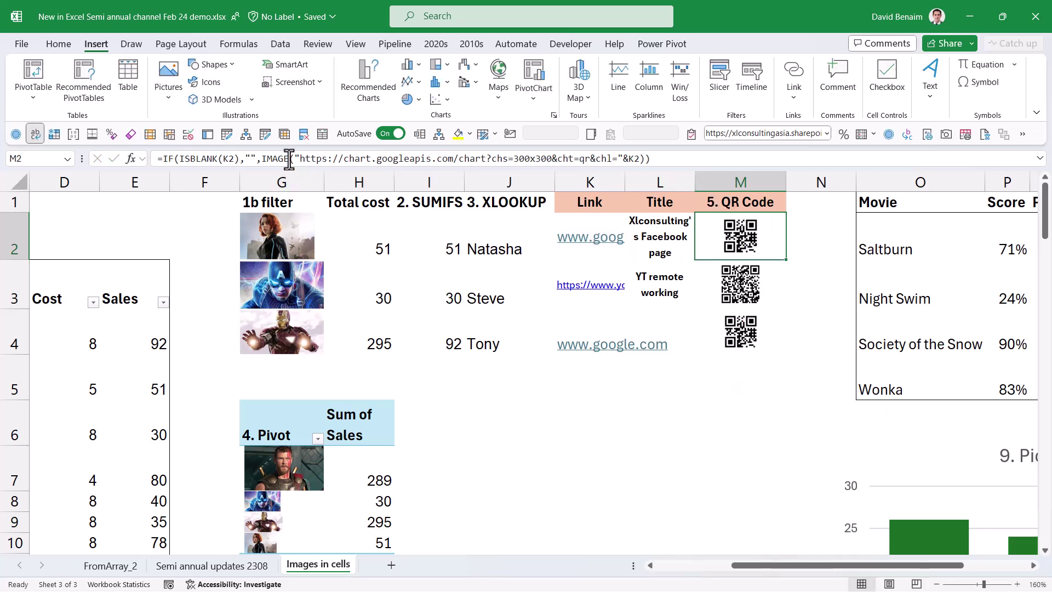
{"action": "left_click_drag", "start_coordinate": [295, 159], "coordinate": [642, 166]}
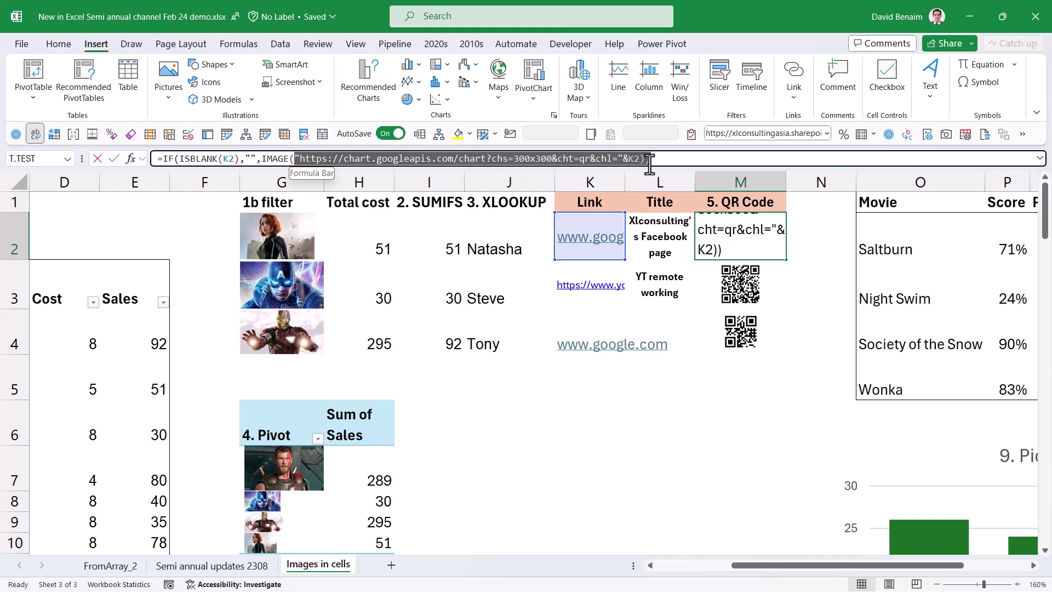
{"action": "key", "text": "Escape"}
{"action": "left_click", "coordinate": [604, 219]}
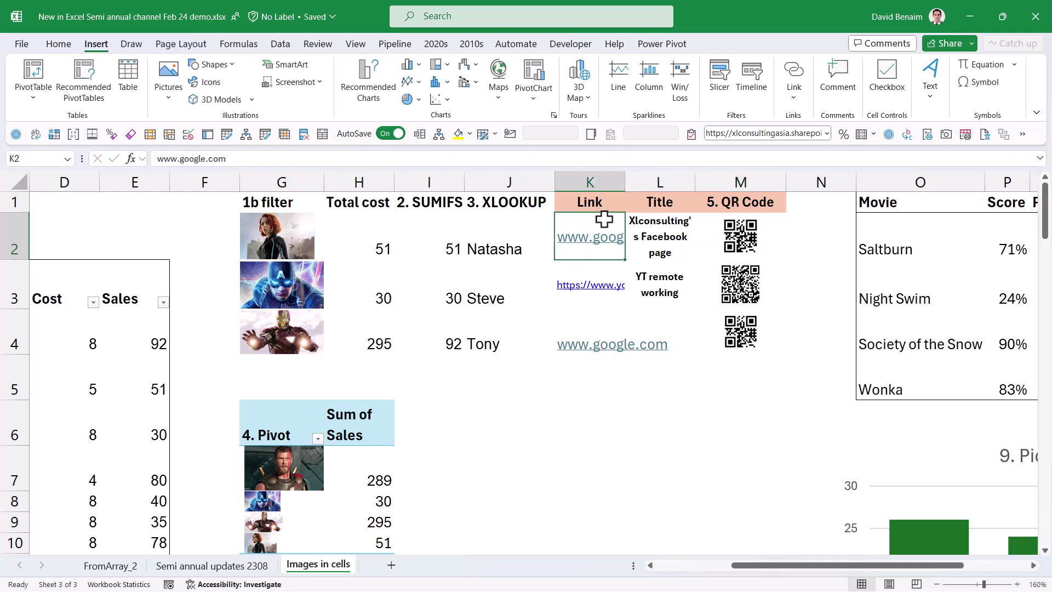
{"action": "left_click", "coordinate": [606, 363]}
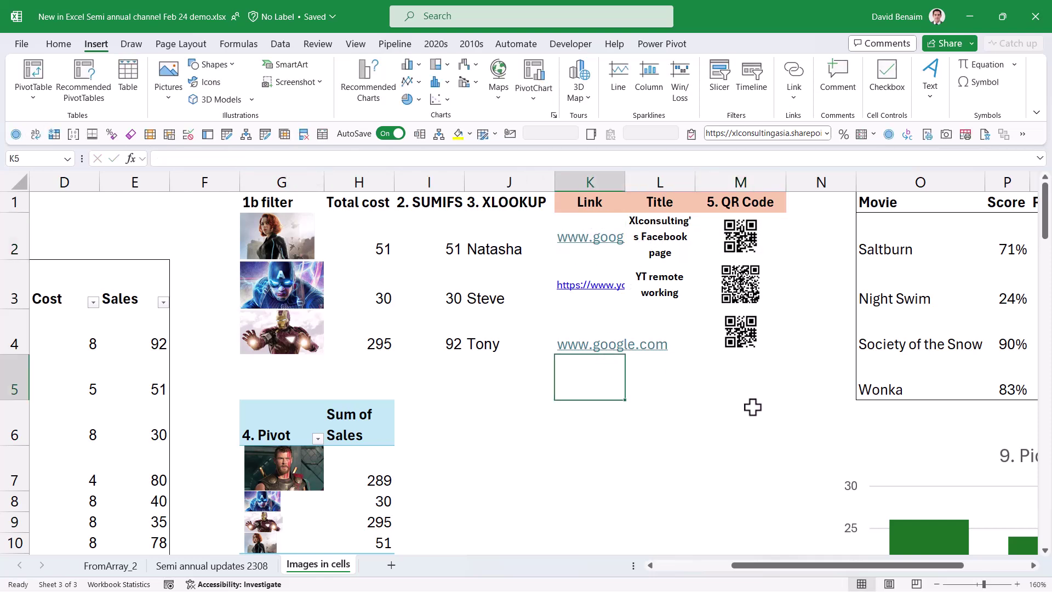
{"action": "type", "text": "www"}
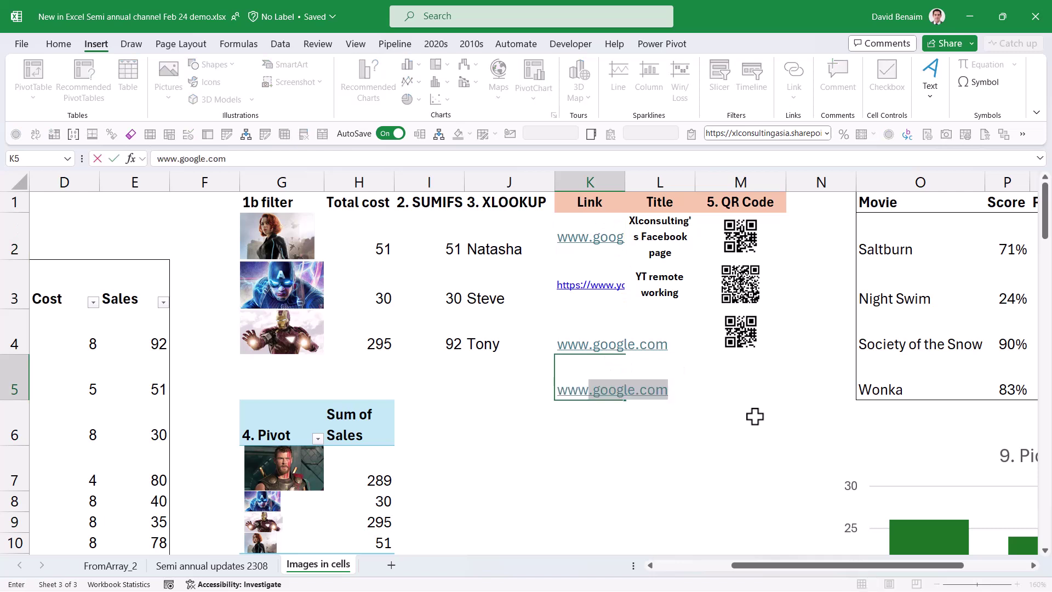
{"action": "type", "text": ".facebo"}
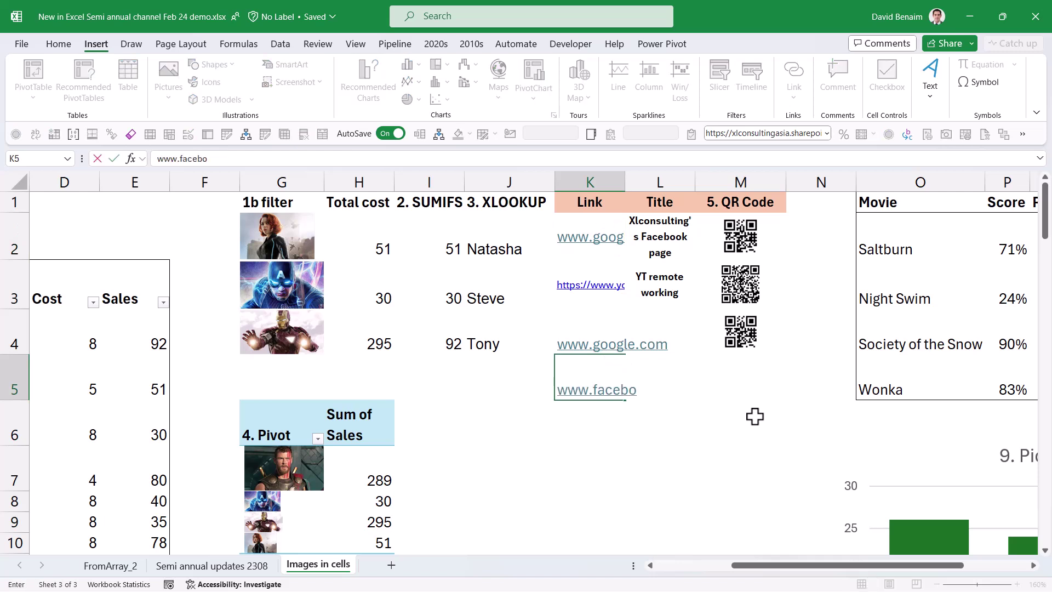
{"action": "type", "text": "ok.com"}
{"action": "key", "text": "Return"}
- Fill the QR code formula from M4 down to M5 and inspect the copied formula without changing it
{"action": "key", "text": "Up"}
{"action": "key", "text": "Right"}
{"action": "key", "text": "Right"}
{"action": "left_click", "coordinate": [756, 343]}
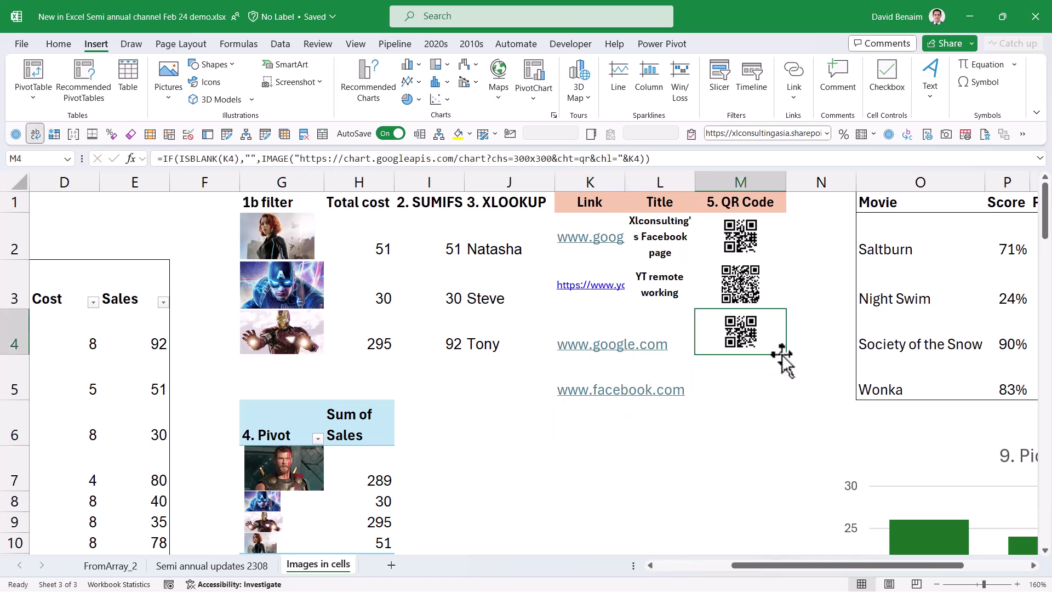
{"action": "left_click_drag", "start_coordinate": [785, 355], "coordinate": [787, 396]}
{"action": "left_click", "coordinate": [735, 385]}
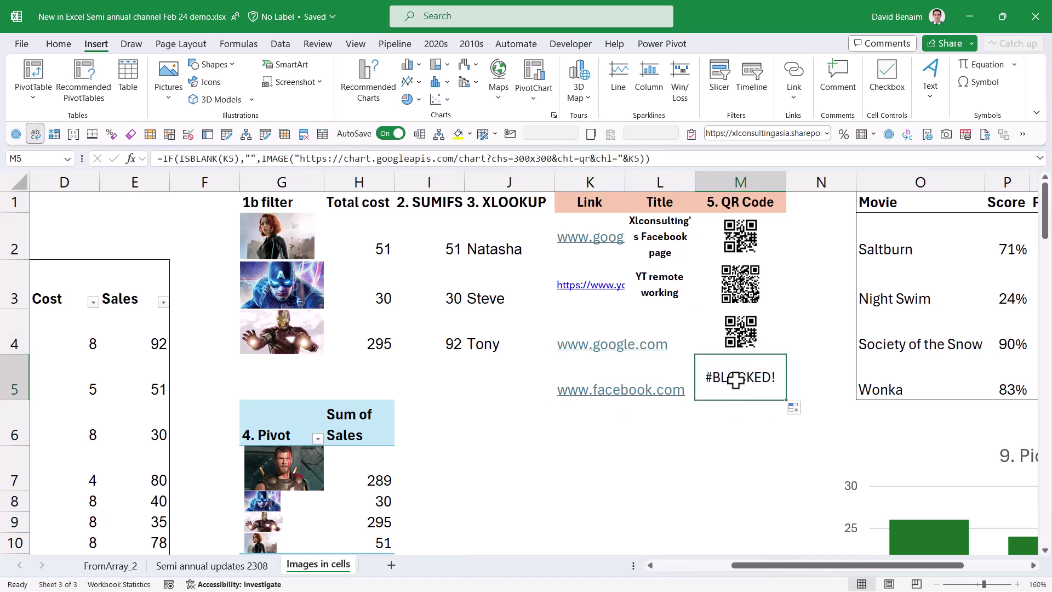
{"action": "double_click", "coordinate": [735, 378]}
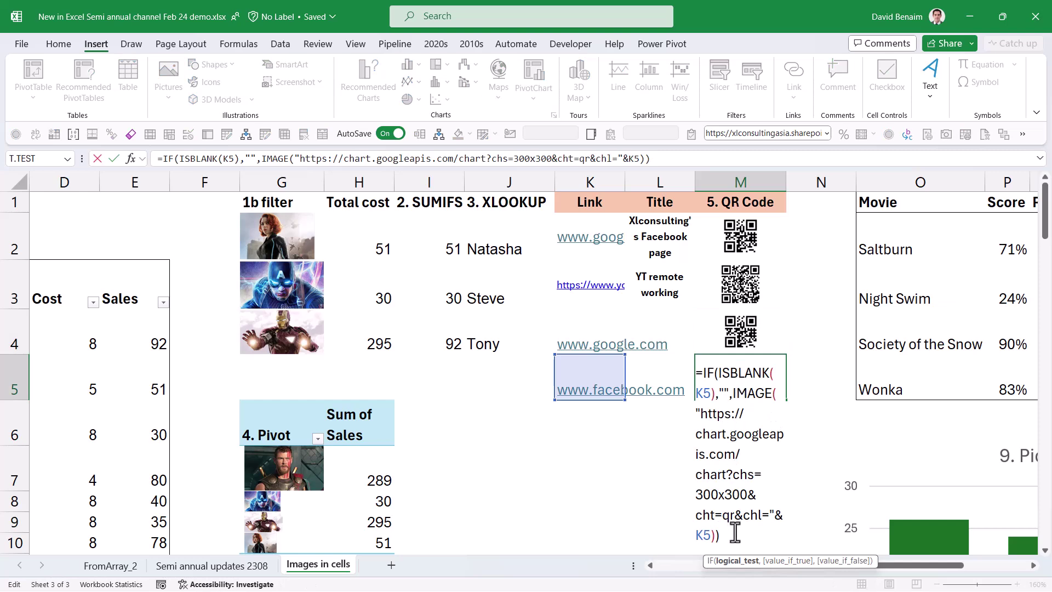
{"action": "key", "text": "Escape"}
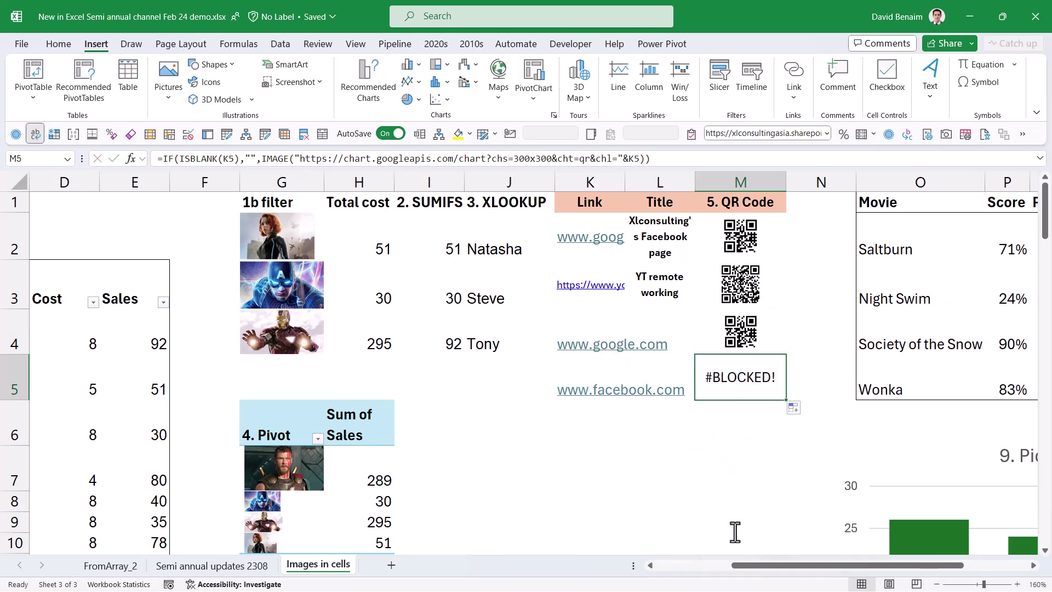
- Examine the movie table's Score, Rank, 9. Image and Link columns beside the QR codes
{"action": "key", "text": "Right"}
{"action": "key", "text": "Right"}
{"action": "key", "text": "Right"}
{"action": "key", "text": "Right"}
{"action": "key", "text": "Right"}
{"action": "key", "text": "Right"}
{"action": "key", "text": "Right"}
{"action": "key", "text": "Right"}
{"action": "key", "text": "Right"}
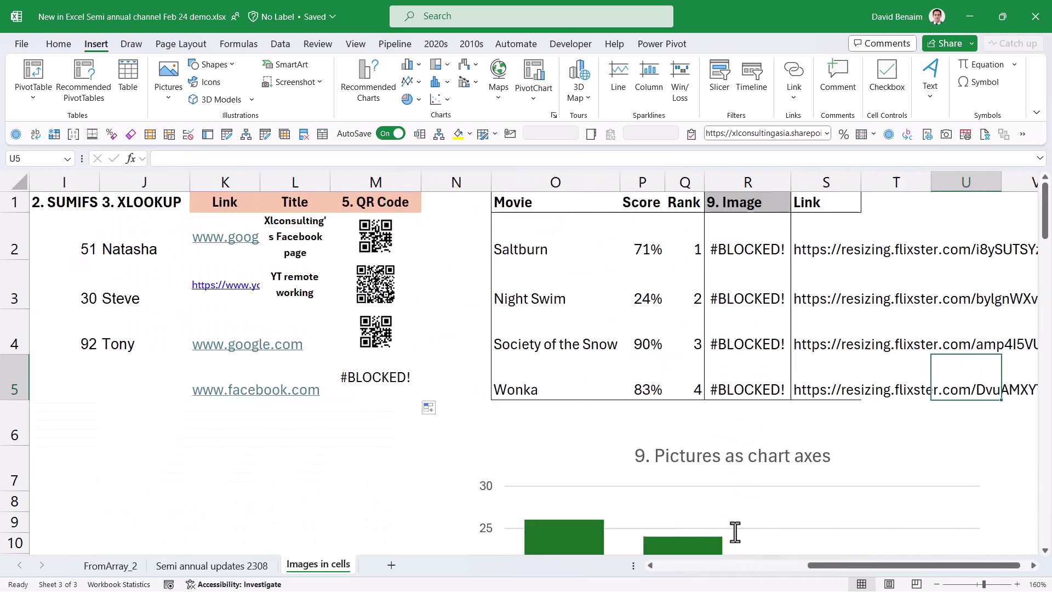
{"action": "key", "text": "Left"}
{"action": "key", "text": "Left"}
{"action": "key", "text": "Left"}
{"action": "key", "text": "Left"}
{"action": "key", "text": "Left"}
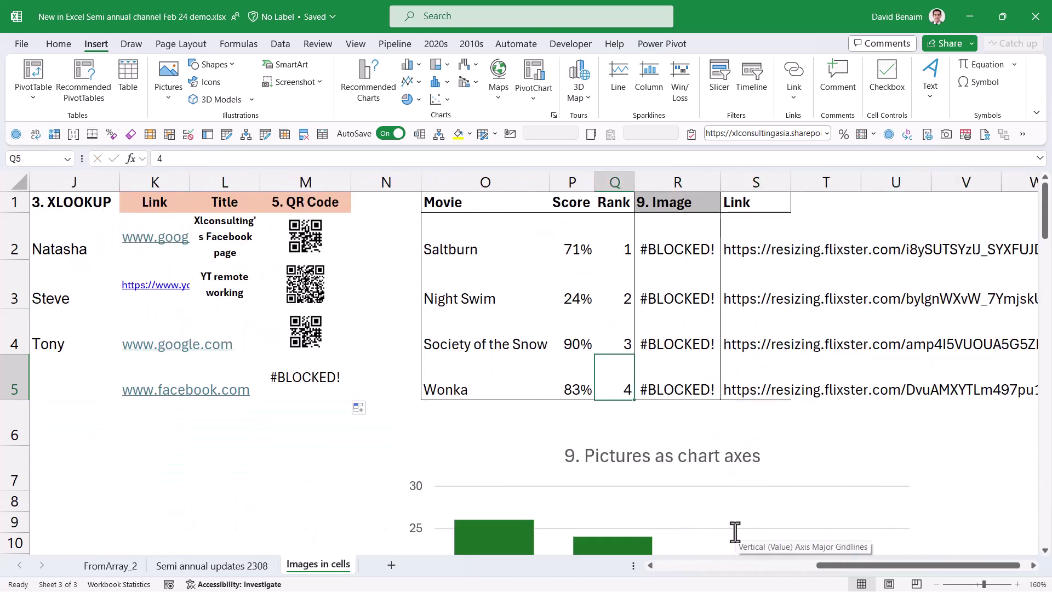
- Examine the icons used as category labels in the Pictures as chart axes chart and the option for inserting icons
{"action": "scroll", "coordinate": [816, 468], "scroll_direction": "down", "scroll_amount": 3}
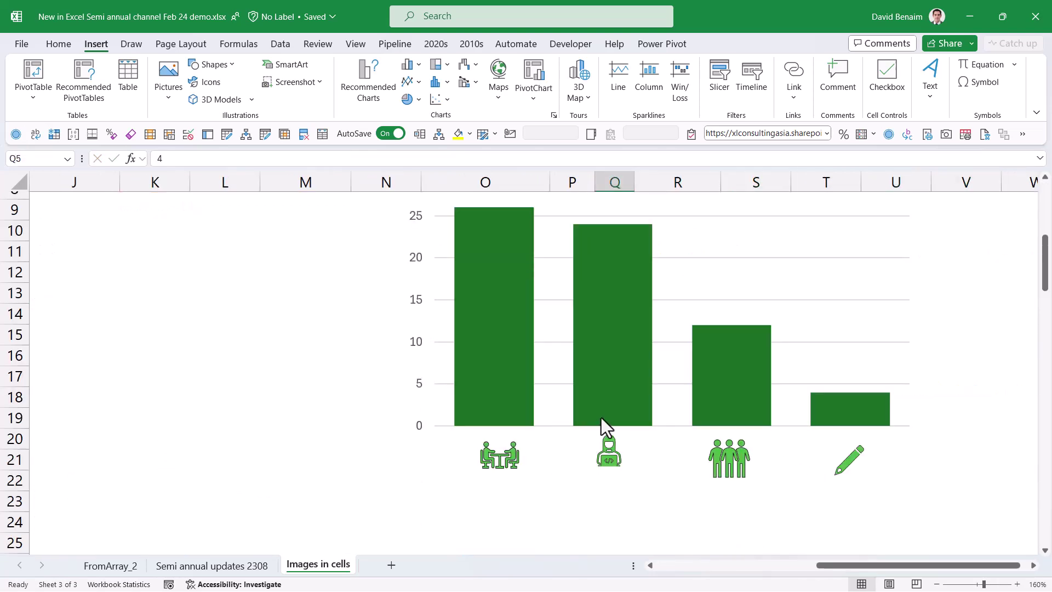
{"action": "left_click", "coordinate": [518, 442]}
{"action": "left_click", "coordinate": [512, 446]}
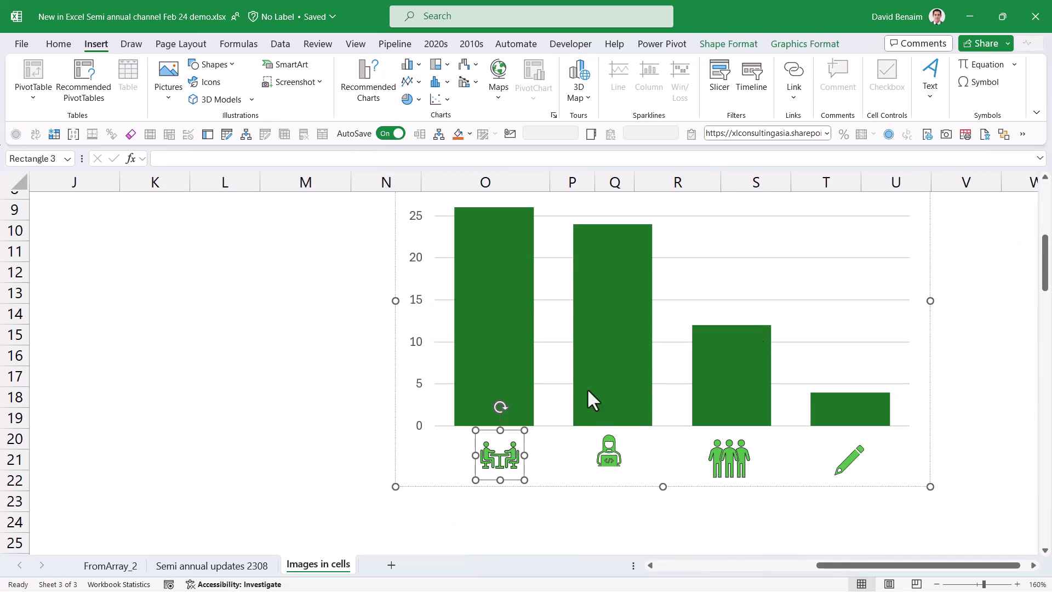
{"action": "left_click", "coordinate": [852, 462]}
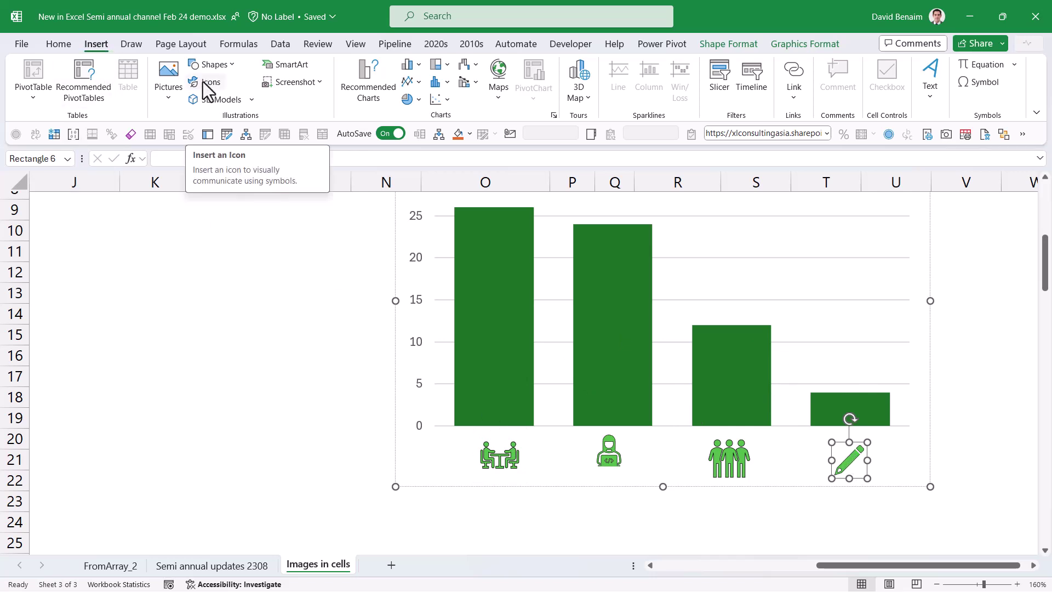
{"action": "left_click", "coordinate": [291, 353]}
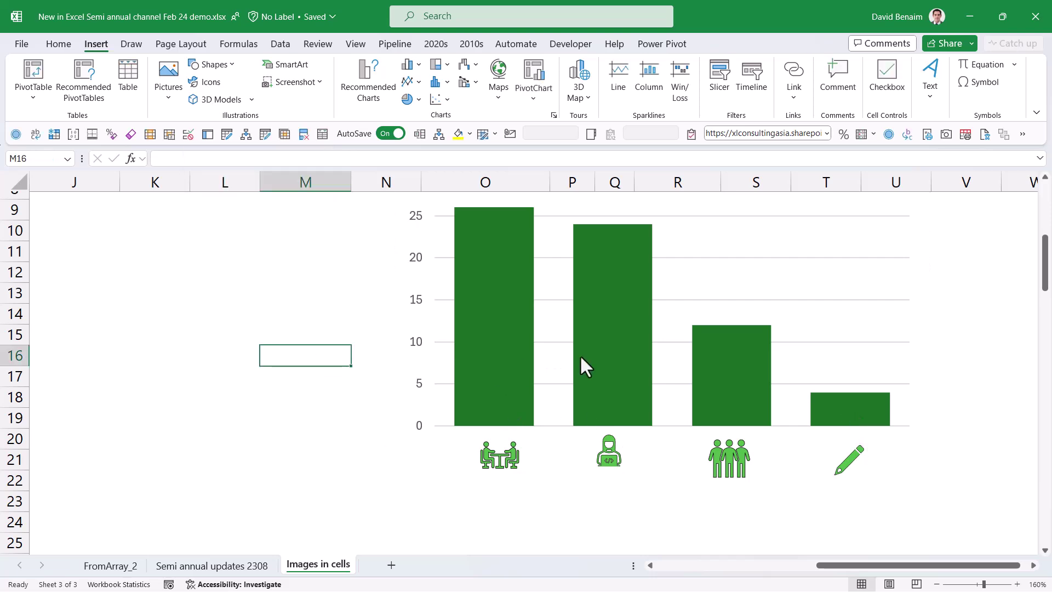
- Examine the movie table and the IMAGE formulas in R4 and R5 that reference the Link column
{"action": "scroll", "coordinate": [582, 365], "scroll_direction": "up", "scroll_amount": 3}
{"action": "left_click", "coordinate": [692, 270]}
{"action": "left_click_drag", "start_coordinate": [493, 204], "coordinate": [749, 376]}
{"action": "left_click", "coordinate": [678, 350]}
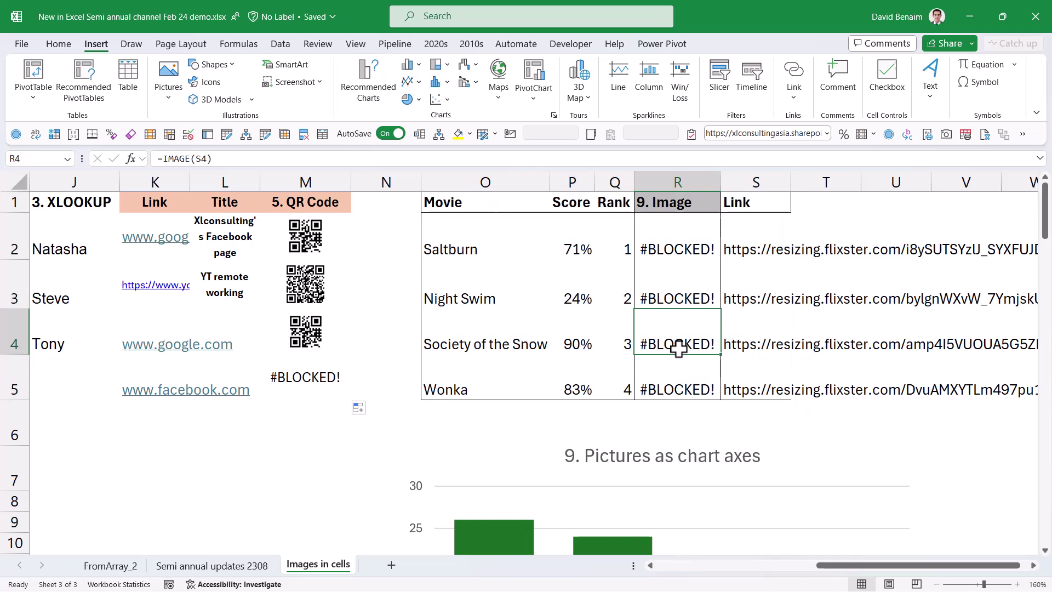
{"action": "left_click", "coordinate": [685, 373]}
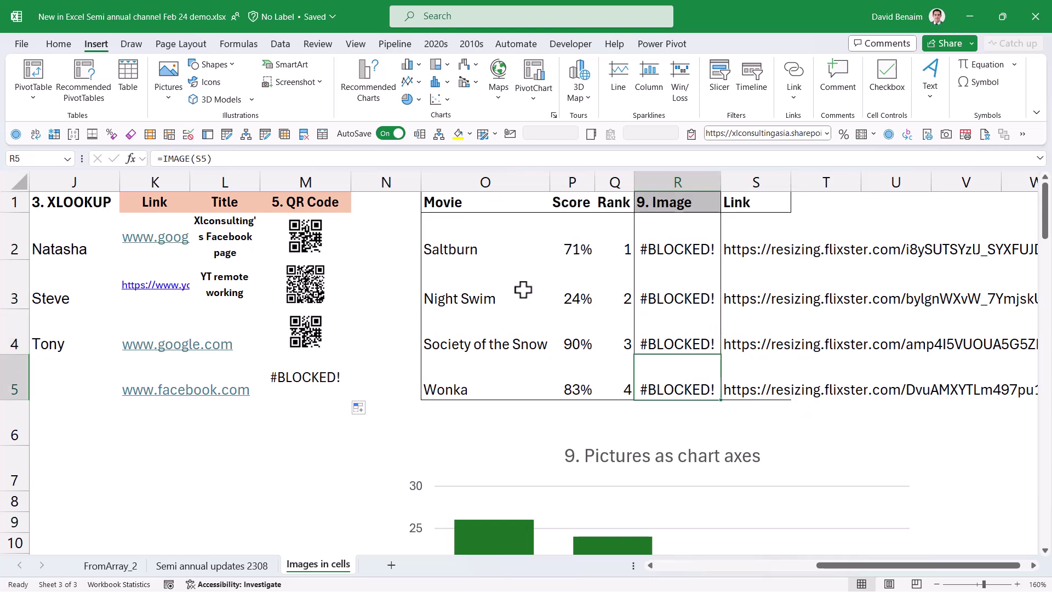
- Switch to the Open in Online.xlsx workbook and inspect the IMAGE formula in D3 of its movie table
{"action": "key", "text": "alt+Tab"}
{"action": "left_click", "coordinate": [204, 238]}
{"action": "left_click", "coordinate": [189, 300]}
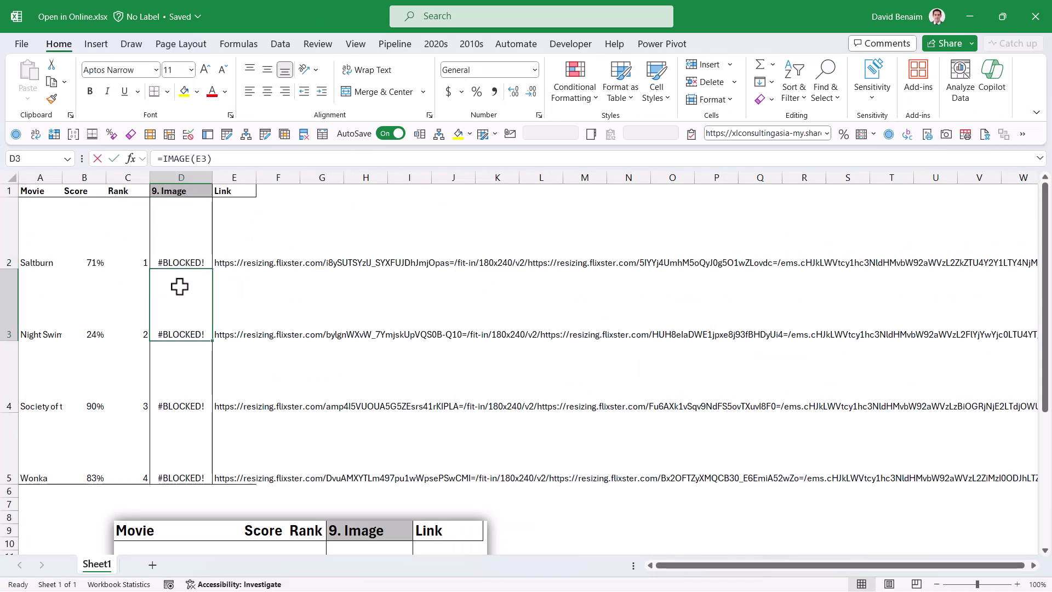
- Open the Open in Online workbook in Excel for the web
{"action": "left_click", "coordinate": [379, 223]}
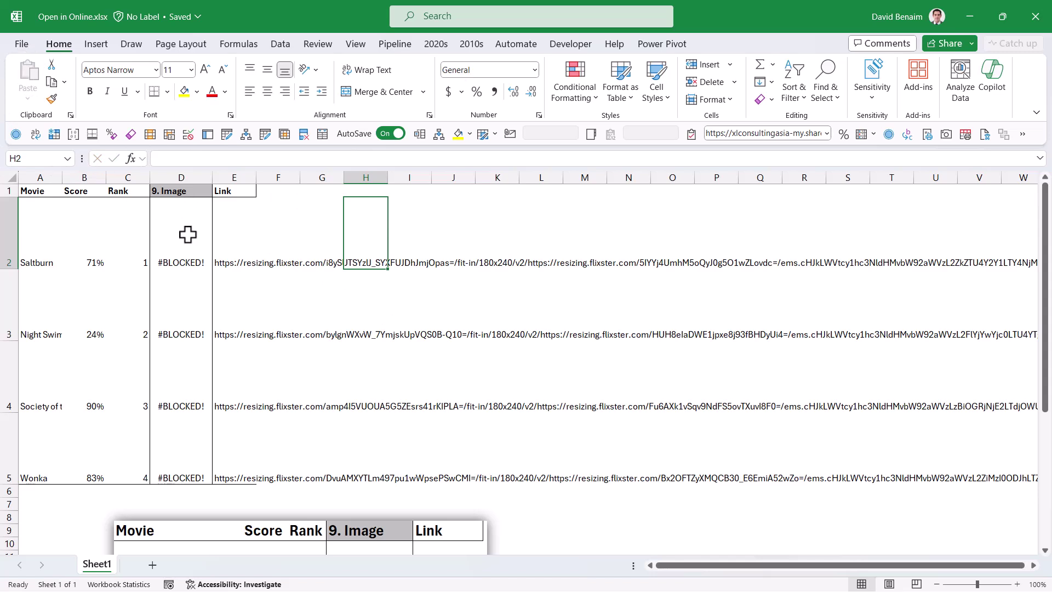
{"action": "left_click", "coordinate": [22, 43]}
{"action": "left_click", "coordinate": [46, 200]}
{"action": "left_click", "coordinate": [608, 453]}
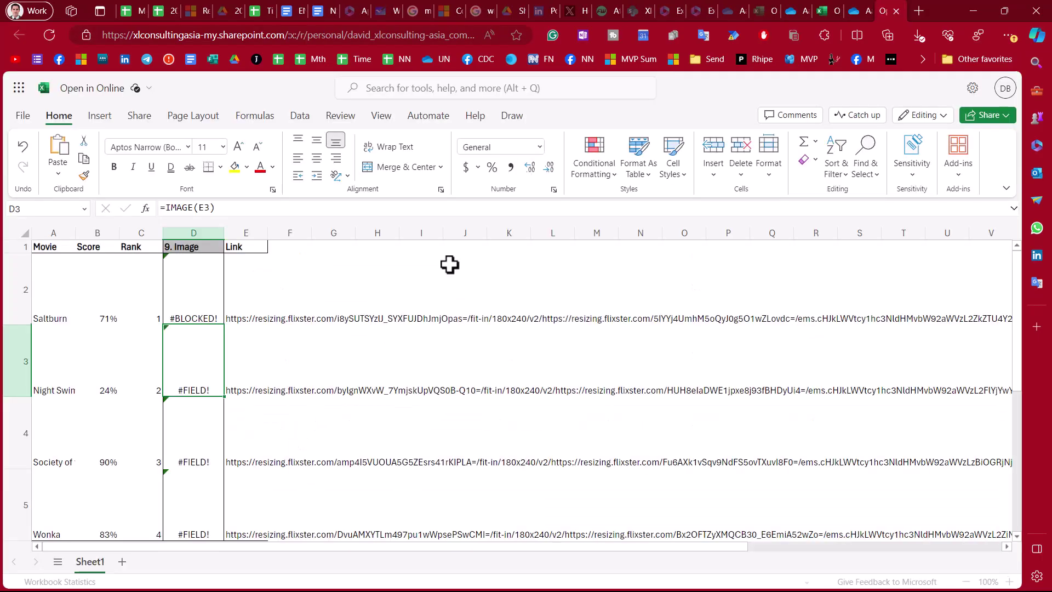
- Re-enter the IMAGE formulas in D3, D4 and D5 without altering them so they recalculate
{"action": "left_click", "coordinate": [208, 291]}
{"action": "left_click", "coordinate": [214, 355]}
{"action": "left_click", "coordinate": [261, 209]}
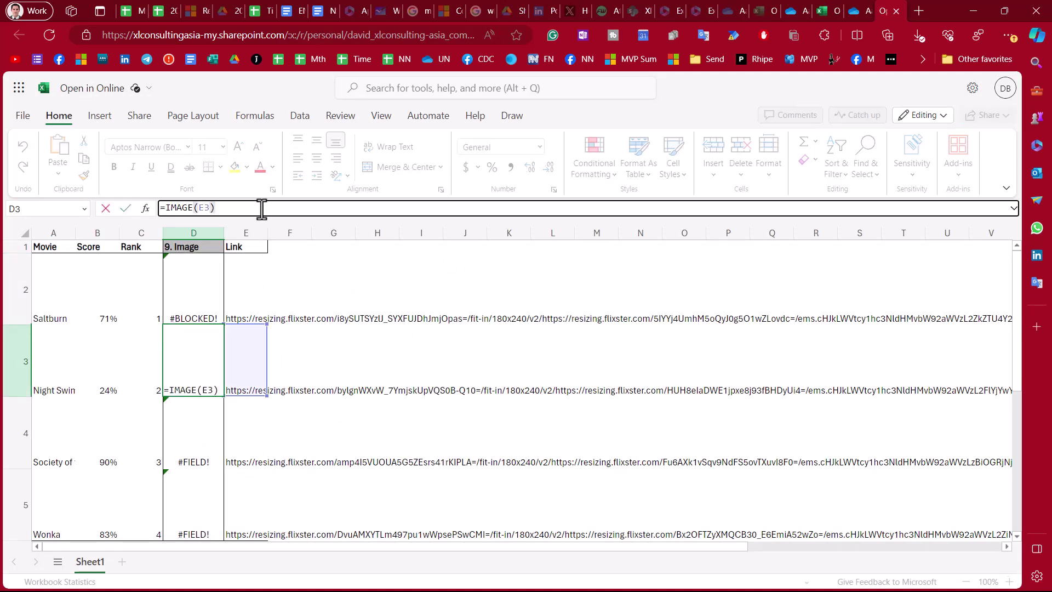
{"action": "key", "text": "Return"}
{"action": "key", "text": "F2"}
{"action": "key", "text": "Return"}
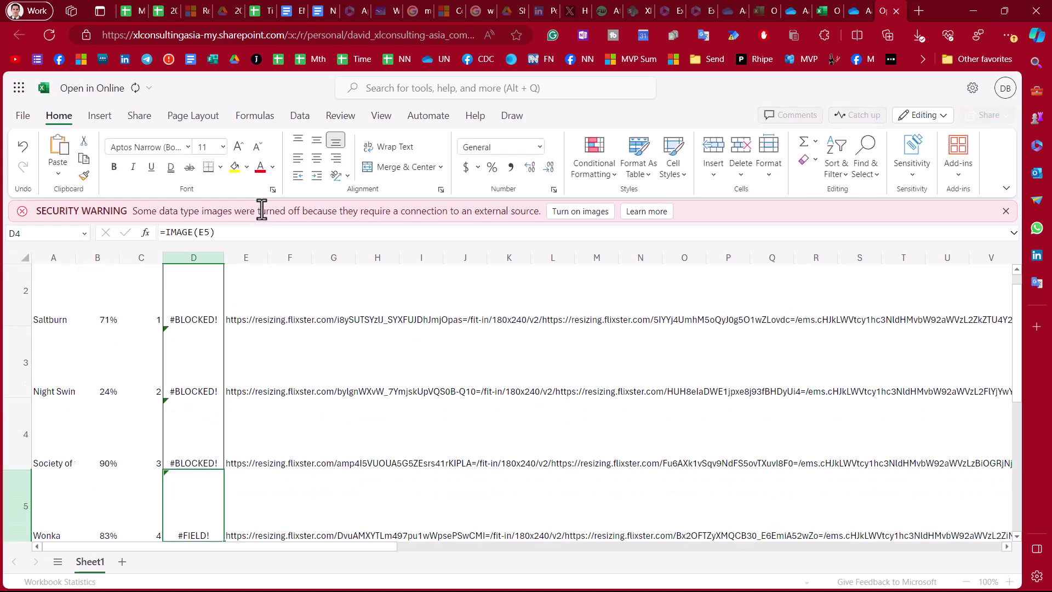
{"action": "key", "text": "F2"}
{"action": "key", "text": "Return"}
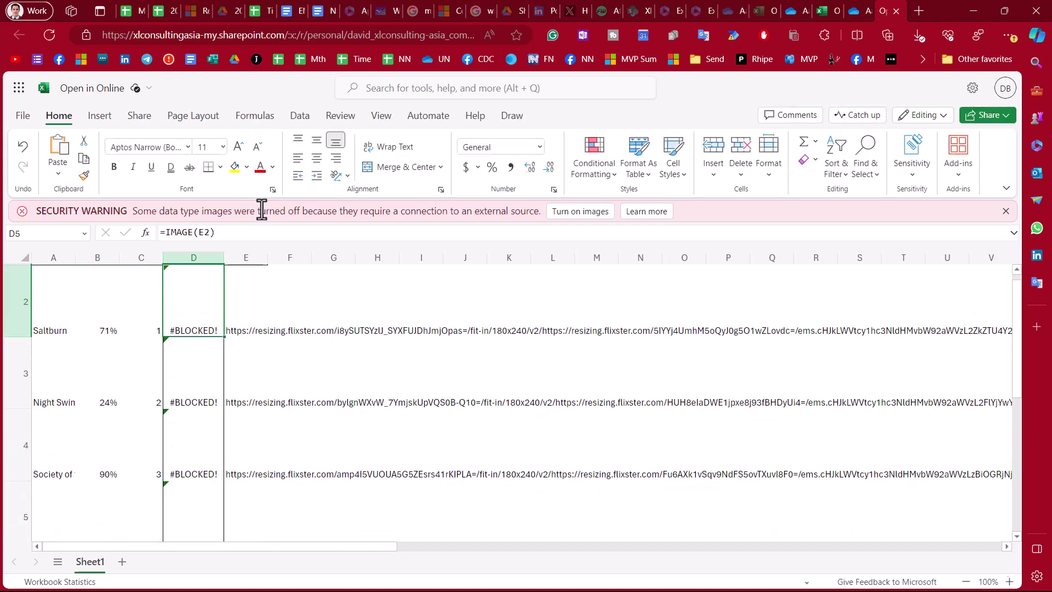
- Turn on the externally sourced images for the 9. Image column
{"action": "key", "text": "ctrl+Up"}
{"action": "key", "text": "ctrl+Up"}
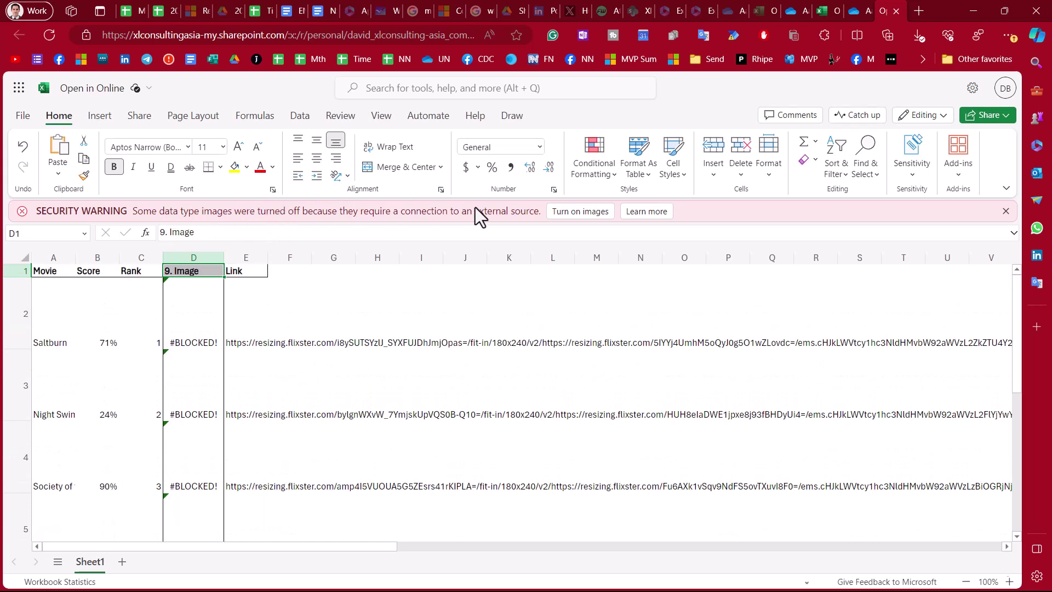
{"action": "left_click", "coordinate": [579, 214]}
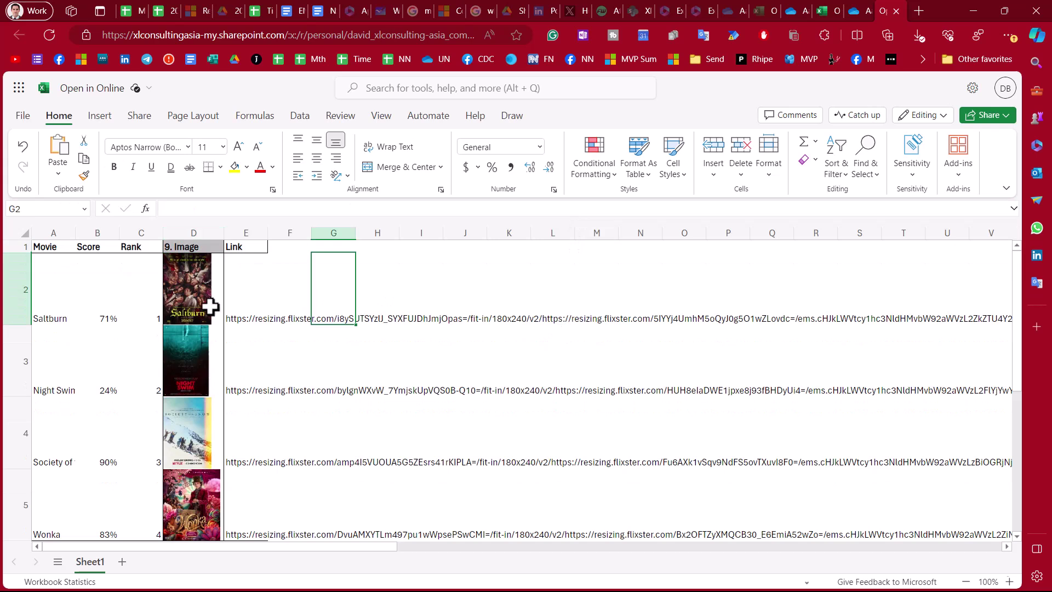
- Examine the movie posters and their IMAGE formulas in D2 to D5, ending at the Movie header in A1
{"action": "left_click", "coordinate": [190, 348]}
{"action": "left_click", "coordinate": [192, 421]}
{"action": "left_click", "coordinate": [189, 477]}
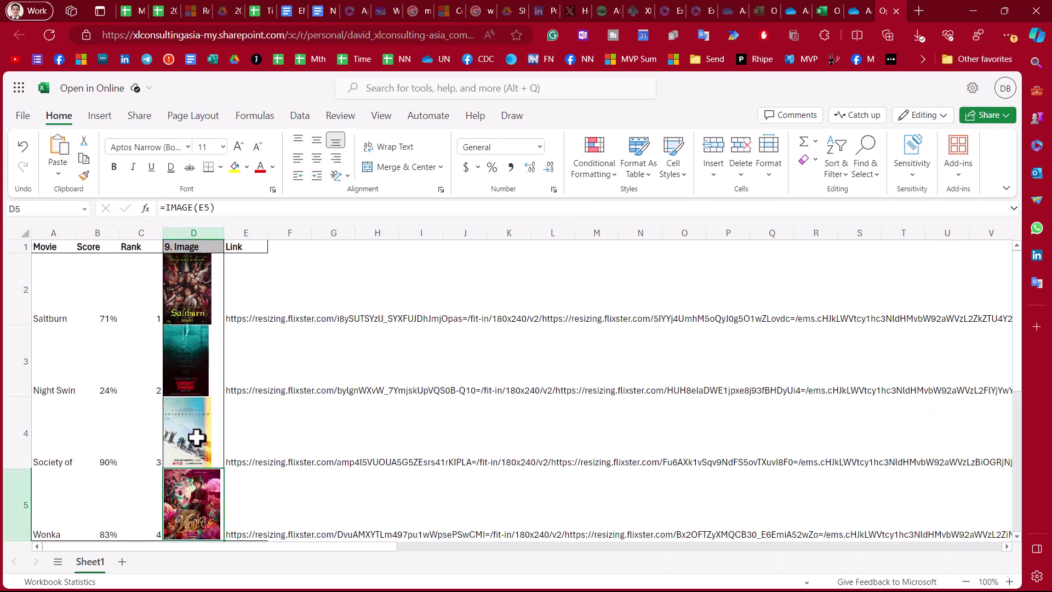
{"action": "left_click", "coordinate": [208, 306]}
{"action": "left_click", "coordinate": [198, 352]}
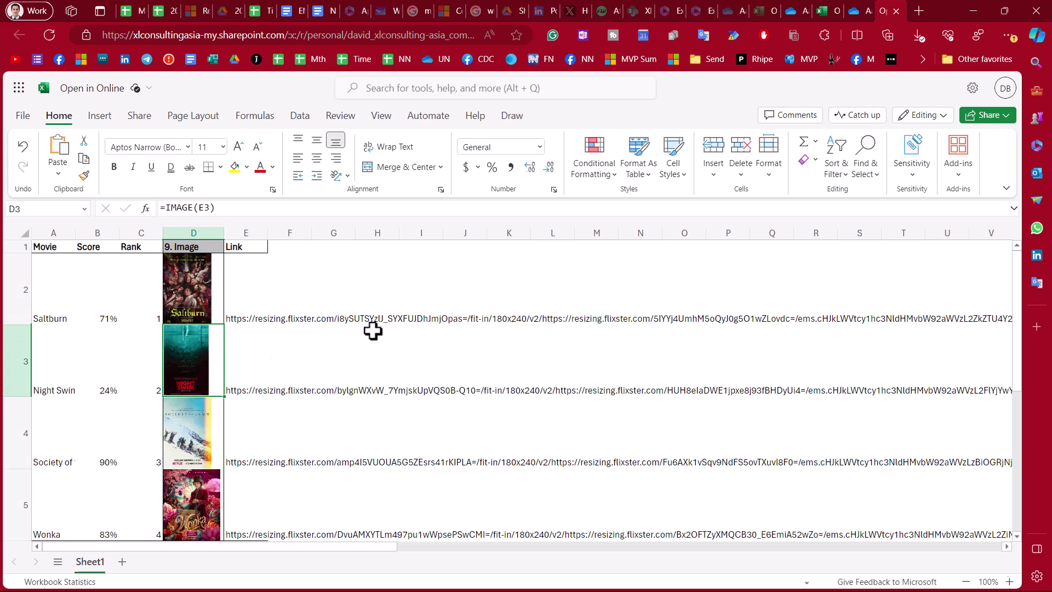
{"action": "key", "text": "Up"}
{"action": "key", "text": "Up"}
{"action": "key", "text": "Down"}
{"action": "key", "text": "Down"}
{"action": "key", "text": "Down"}
{"action": "key", "text": "Down"}
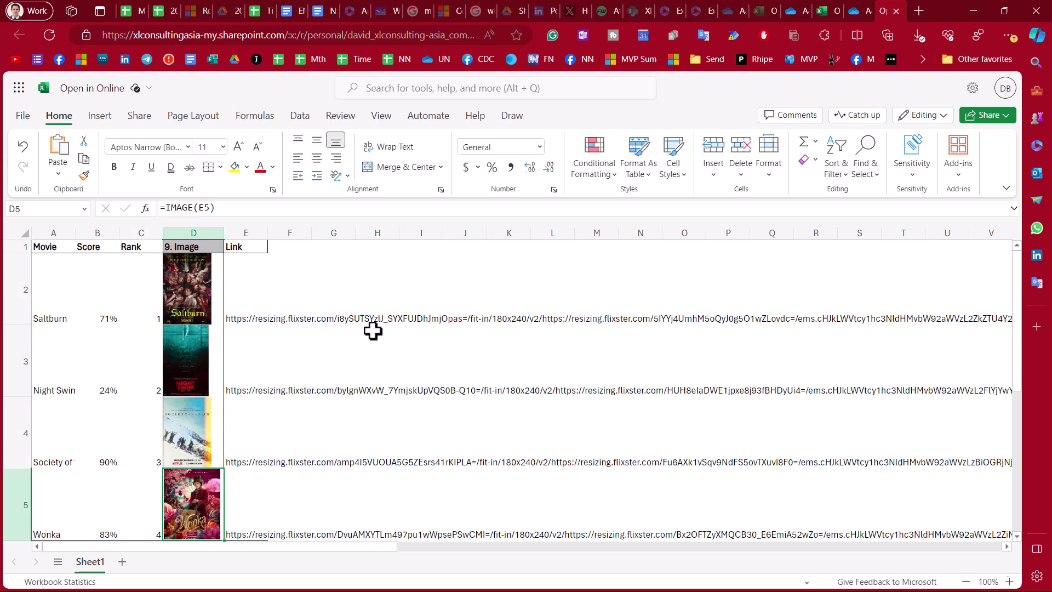
{"action": "key", "text": "Up"}
{"action": "key", "text": "Up"}
{"action": "key", "text": "Up"}
{"action": "key", "text": "Up"}
{"action": "key", "text": "Left"}
{"action": "key", "text": "Left"}
{"action": "key", "text": "Left"}
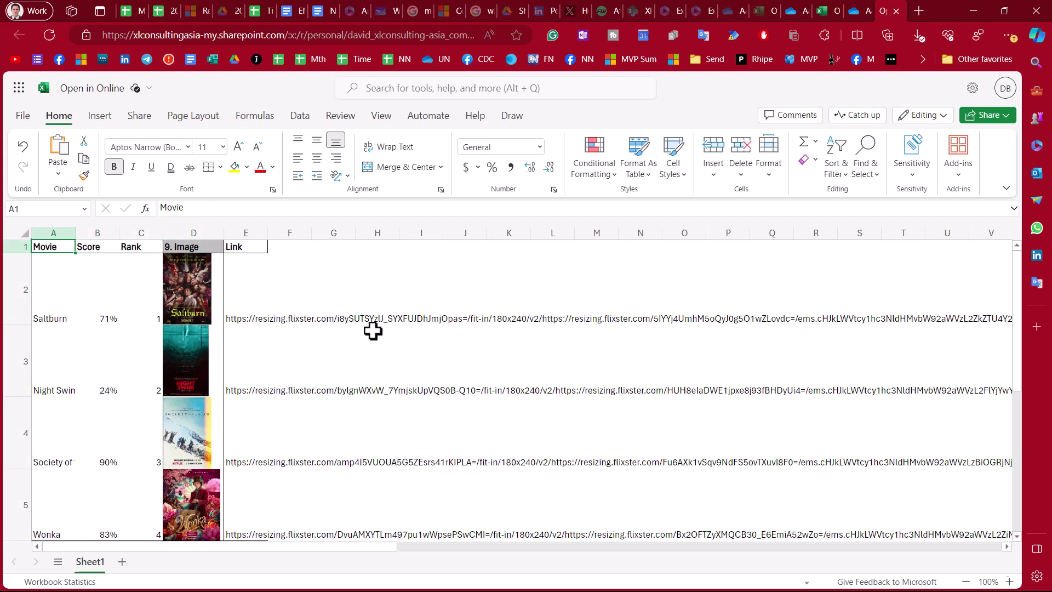
- Switch to the Word document ICAEW blog on Loop.docx and preview font colours for the opening paragraph with High-contrast only on and off
{"action": "key", "text": "alt+Tab"}
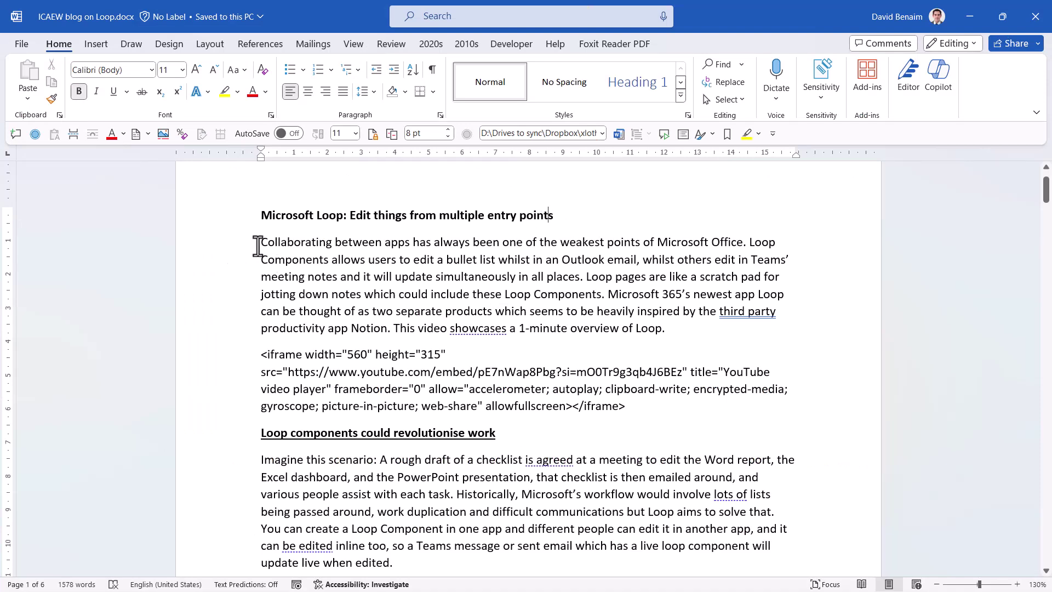
{"action": "left_click_drag", "start_coordinate": [258, 241], "coordinate": [673, 330]}
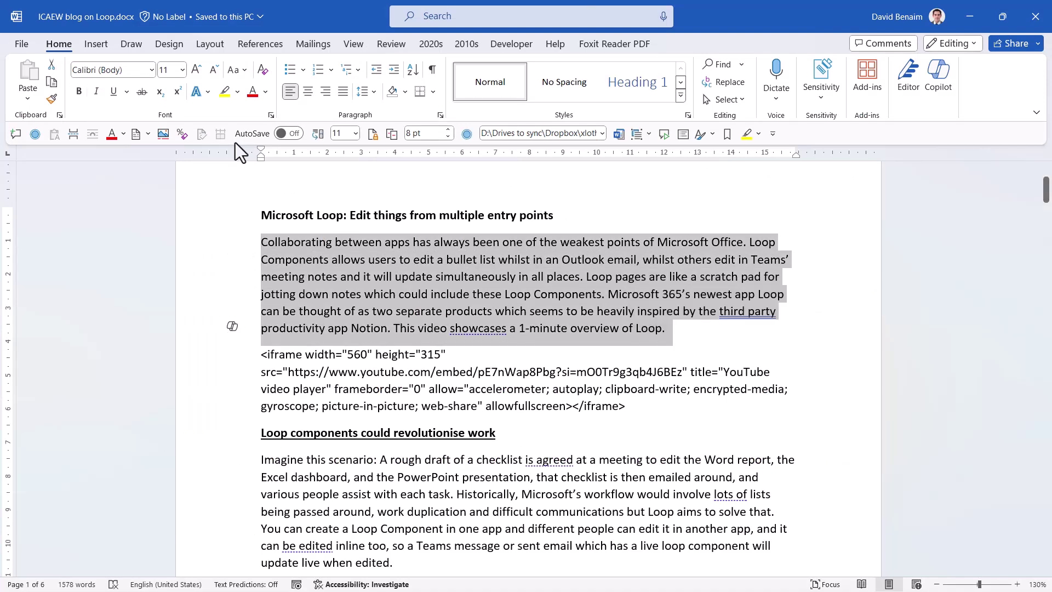
{"action": "left_click", "coordinate": [266, 92]}
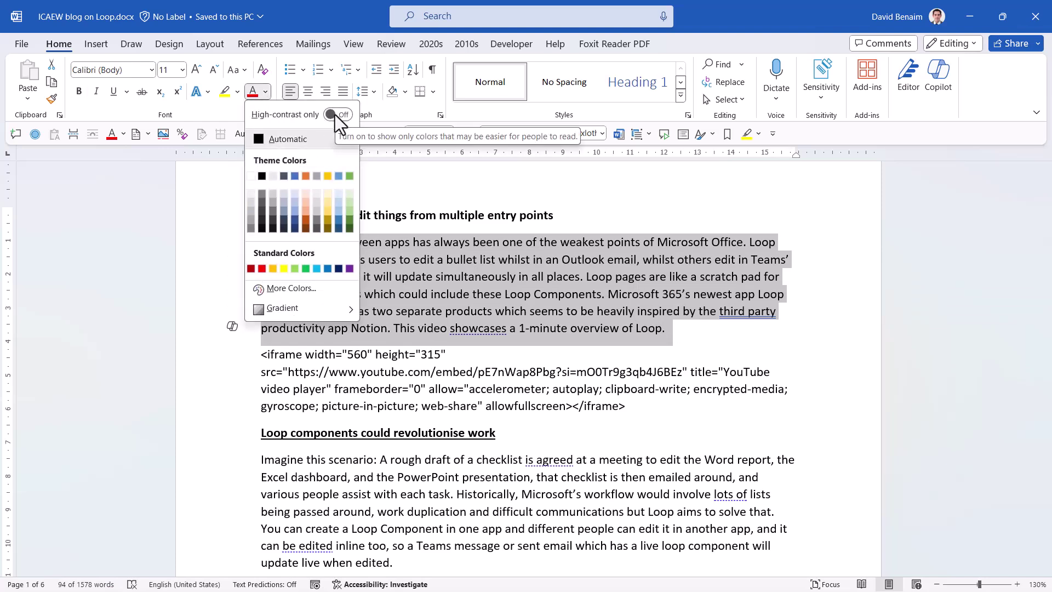
{"action": "left_click", "coordinate": [336, 114]}
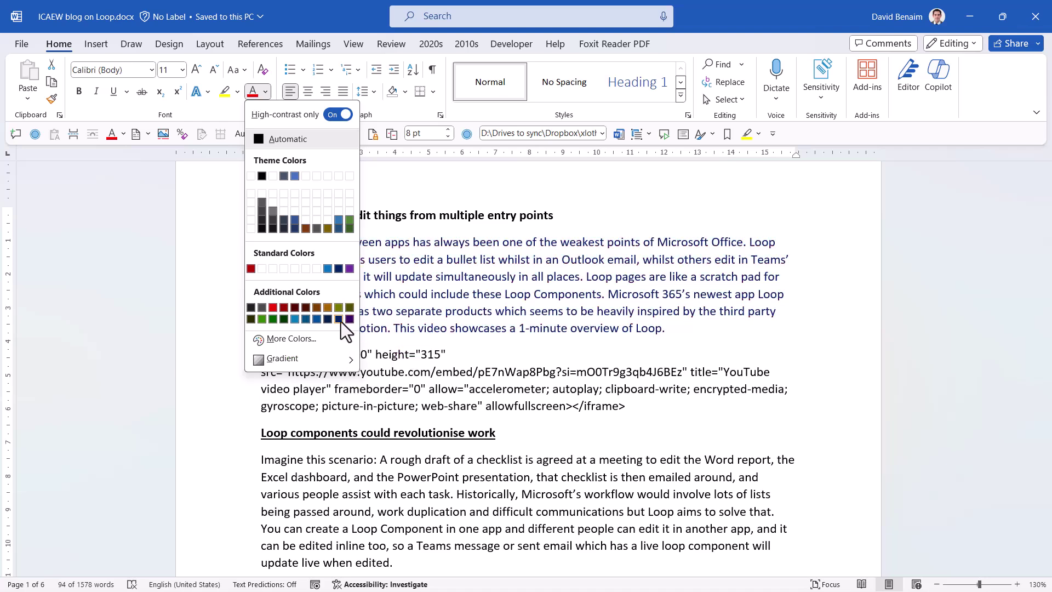
{"action": "left_click", "coordinate": [341, 115]}
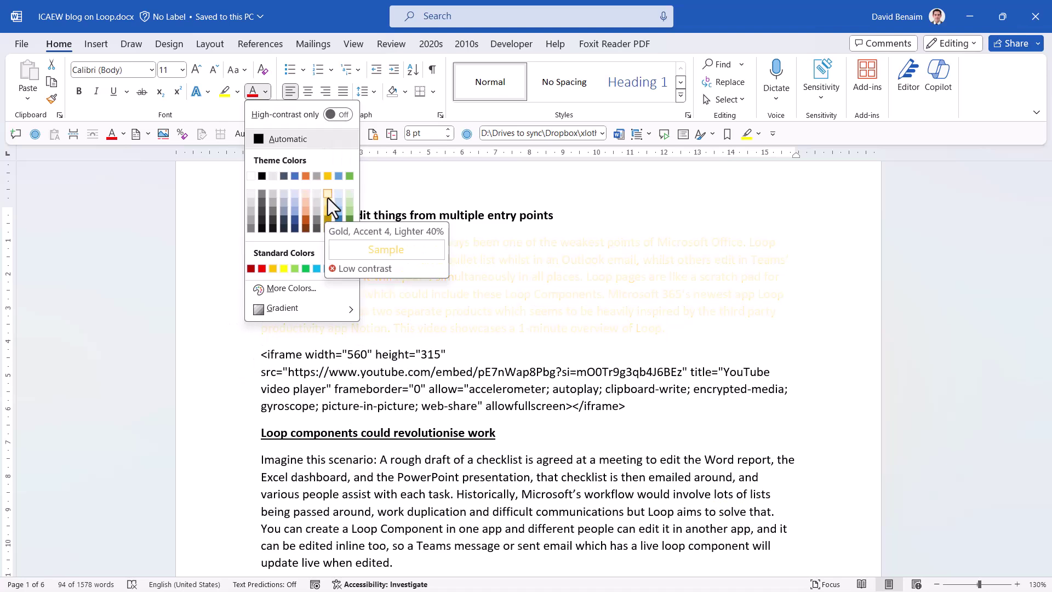
{"action": "key", "text": "Escape"}
{"action": "left_click", "coordinate": [698, 334]}
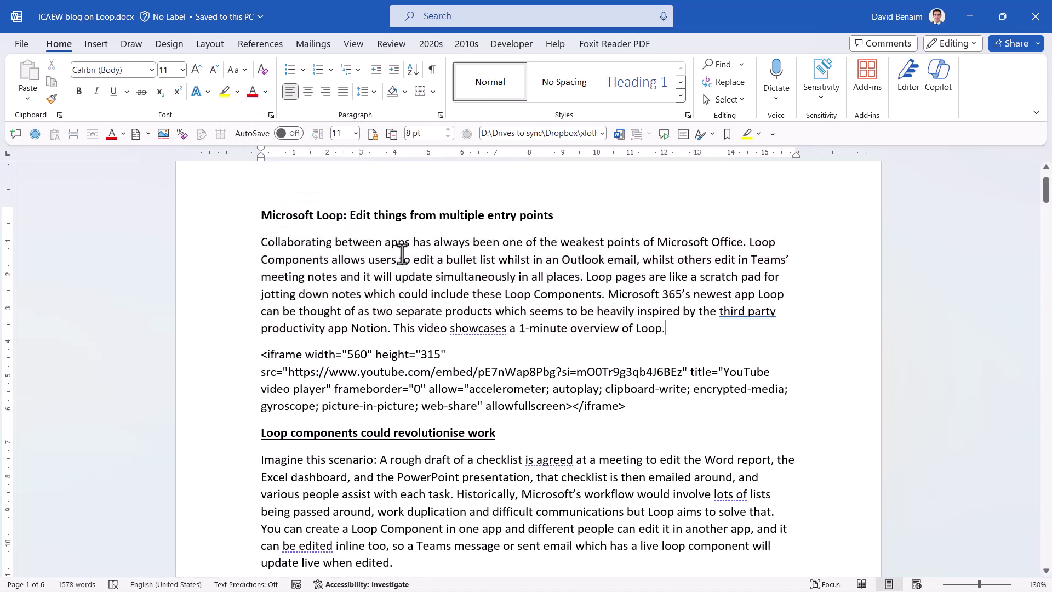
- Inspect the Track Changes options For Everyone, Just Mine and Lock Tracking
{"action": "left_click", "coordinate": [391, 52]}
{"action": "left_click", "coordinate": [566, 100]}
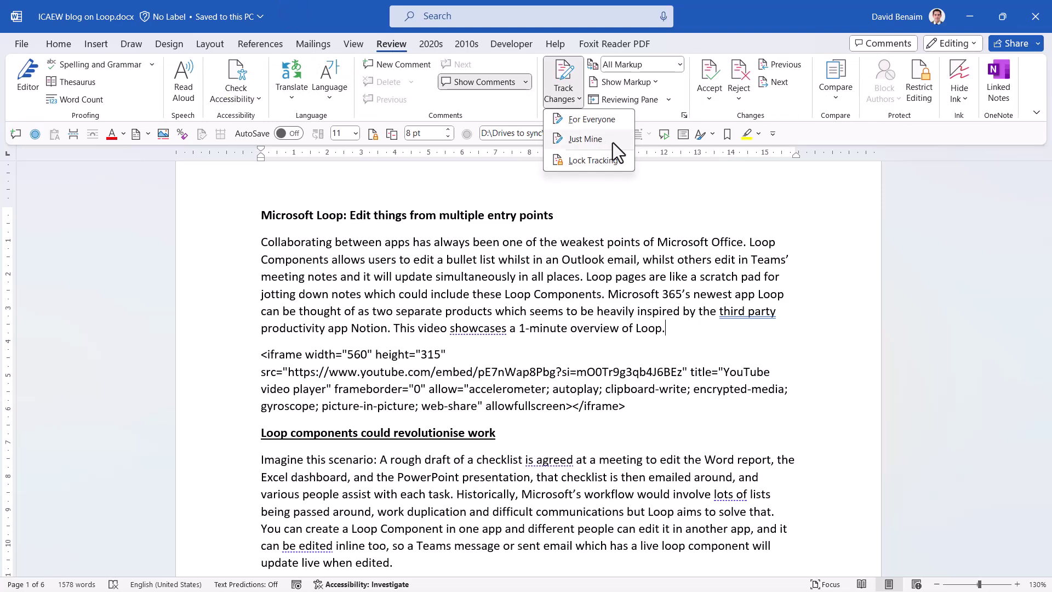
{"action": "left_click", "coordinate": [486, 293]}
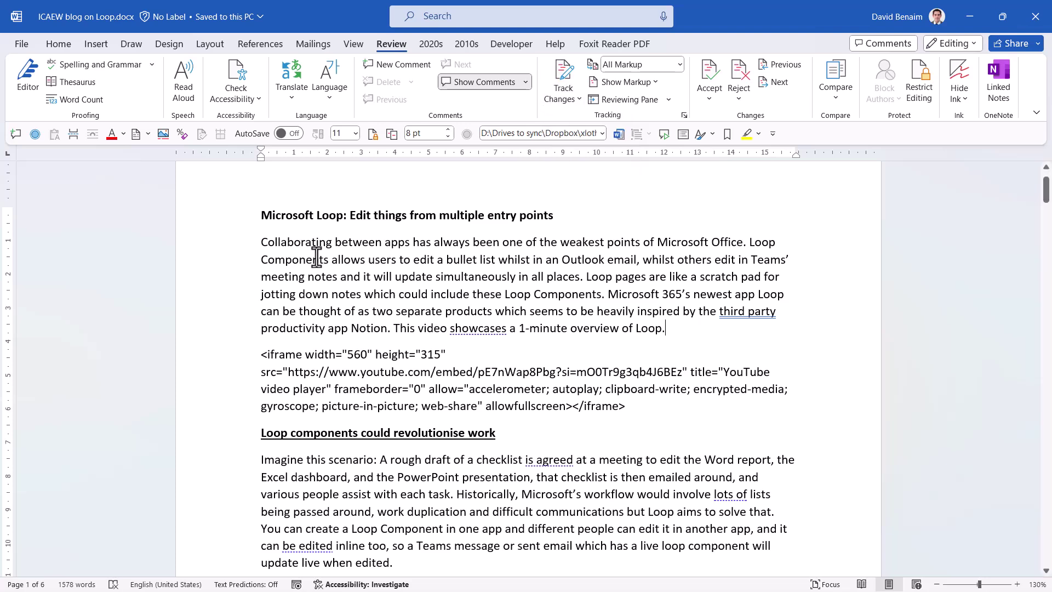
{"action": "left_click_drag", "start_coordinate": [261, 241], "coordinate": [363, 276]}
{"action": "left_click_drag", "start_coordinate": [435, 299], "coordinate": [521, 311]}
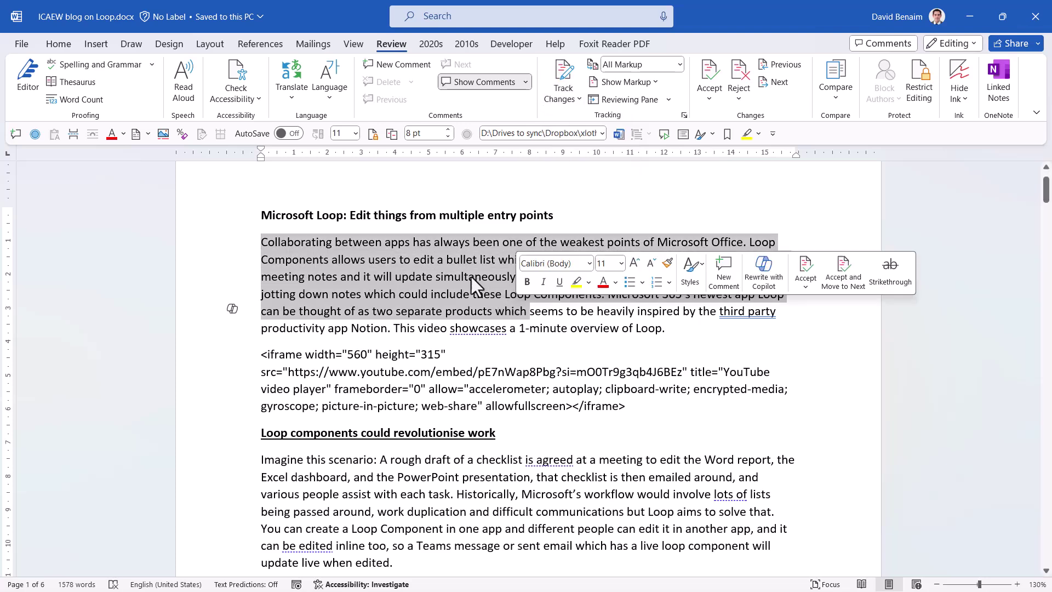
{"action": "right_click", "coordinate": [449, 260]}
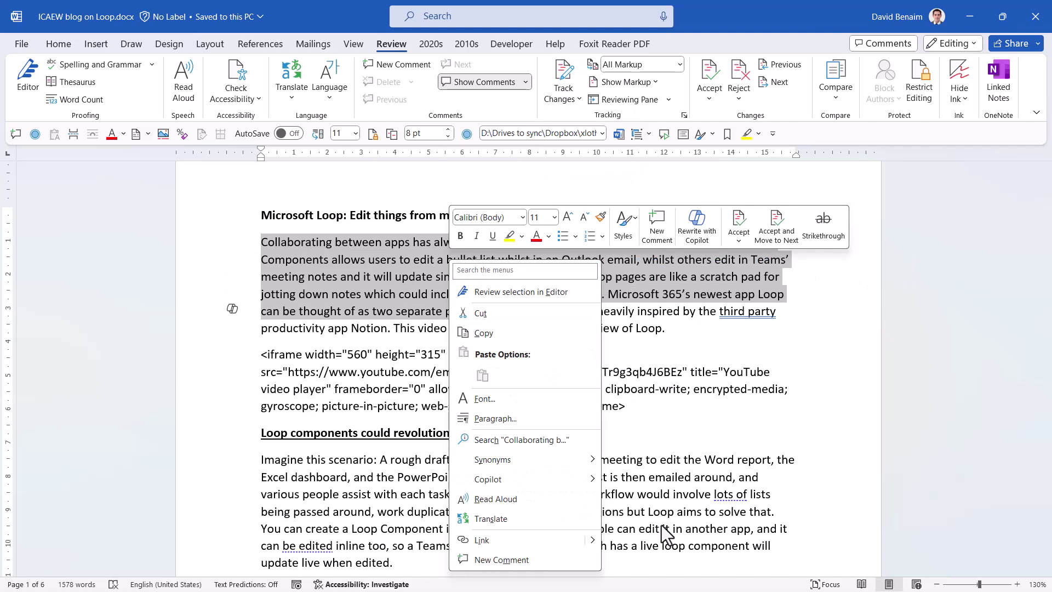
{"action": "left_click", "coordinate": [683, 320]}
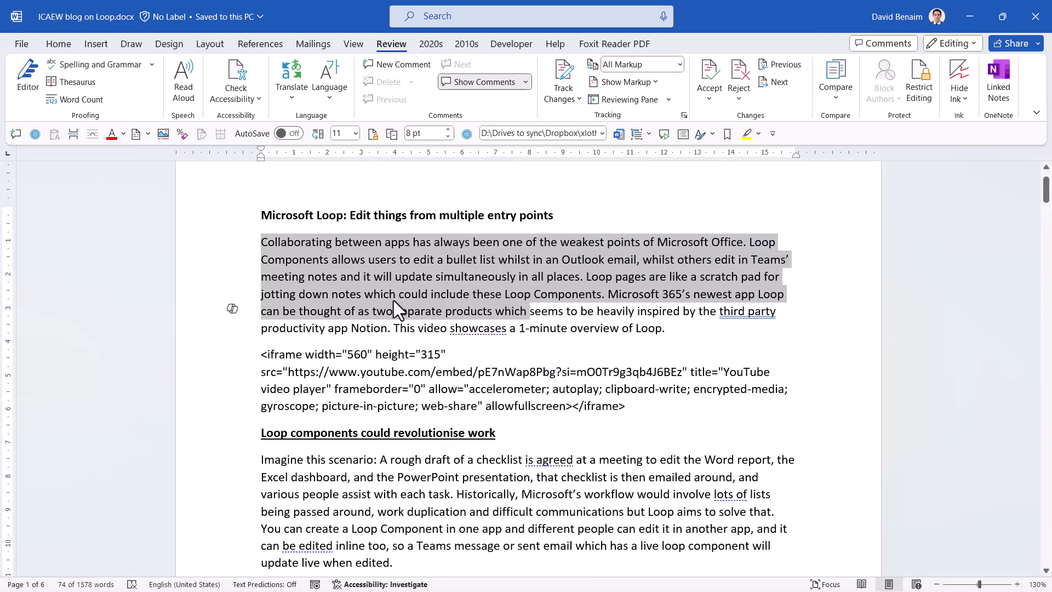
- Review the opening paragraph from "down notes" to its end in Editor, then close the suggestions
{"action": "left_click", "coordinate": [332, 296]}
{"action": "left_click_drag", "start_coordinate": [302, 295], "coordinate": [667, 331]}
{"action": "right_click", "coordinate": [537, 295]}
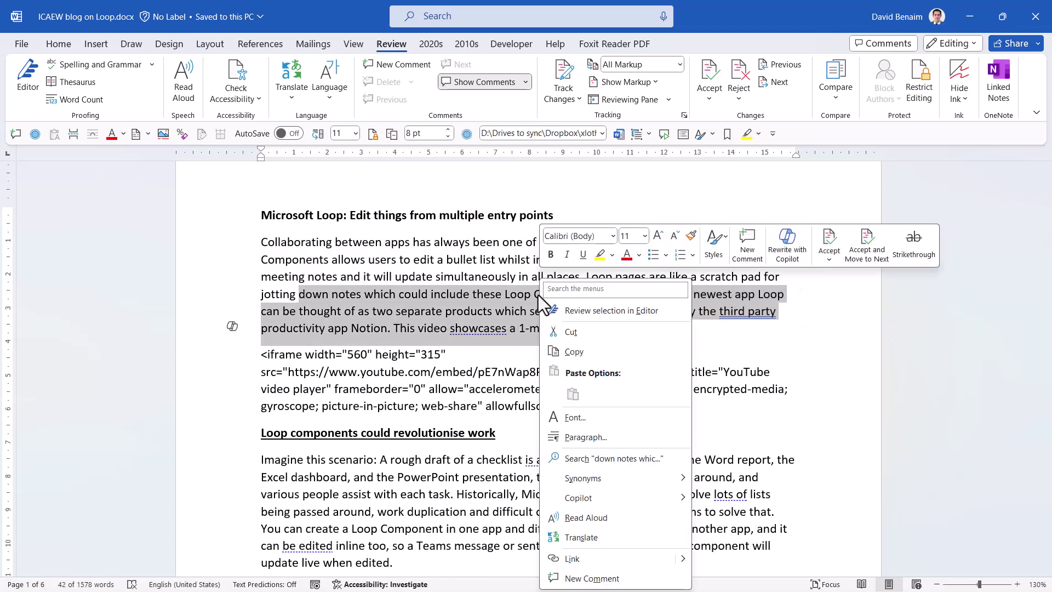
{"action": "left_click", "coordinate": [590, 311]}
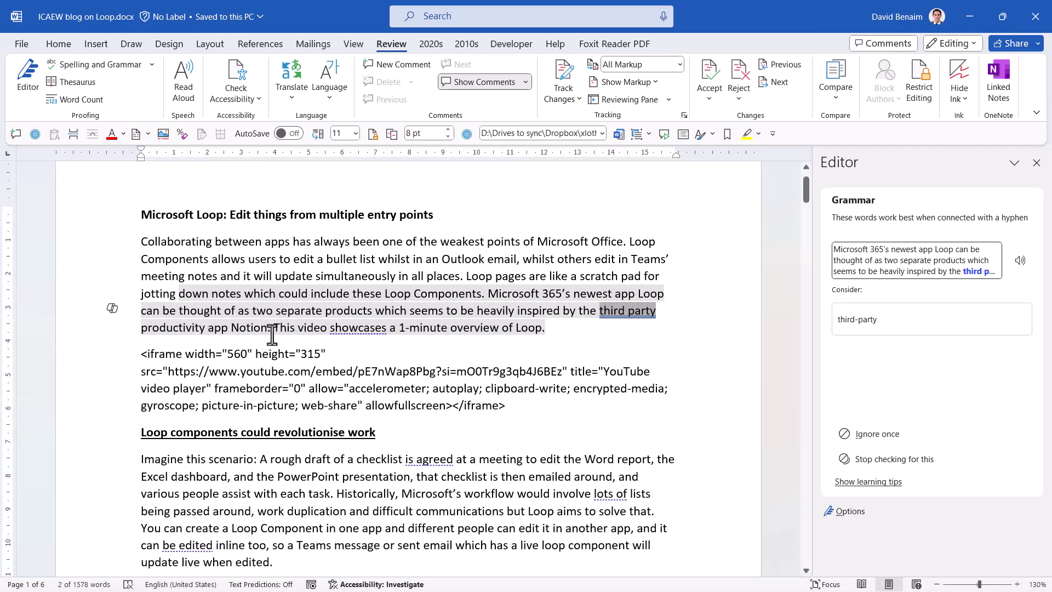
{"action": "left_click", "coordinate": [1036, 163]}
{"action": "left_click", "coordinate": [401, 271]}
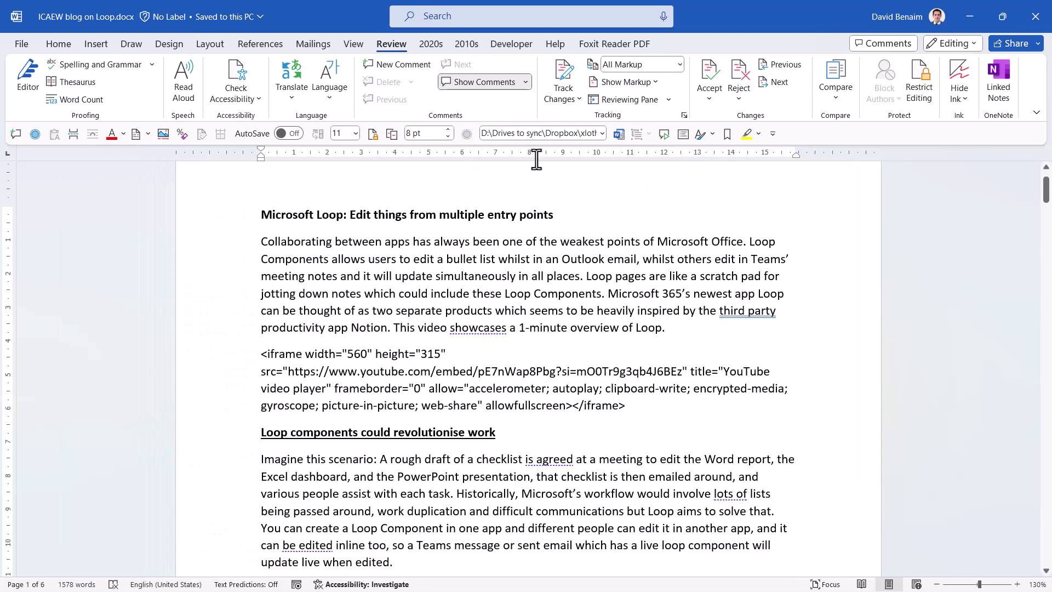
- Show the drawing ruler at 45° and draw a red pen line along its edge across the opening paragraph
{"action": "left_click", "coordinate": [126, 46]}
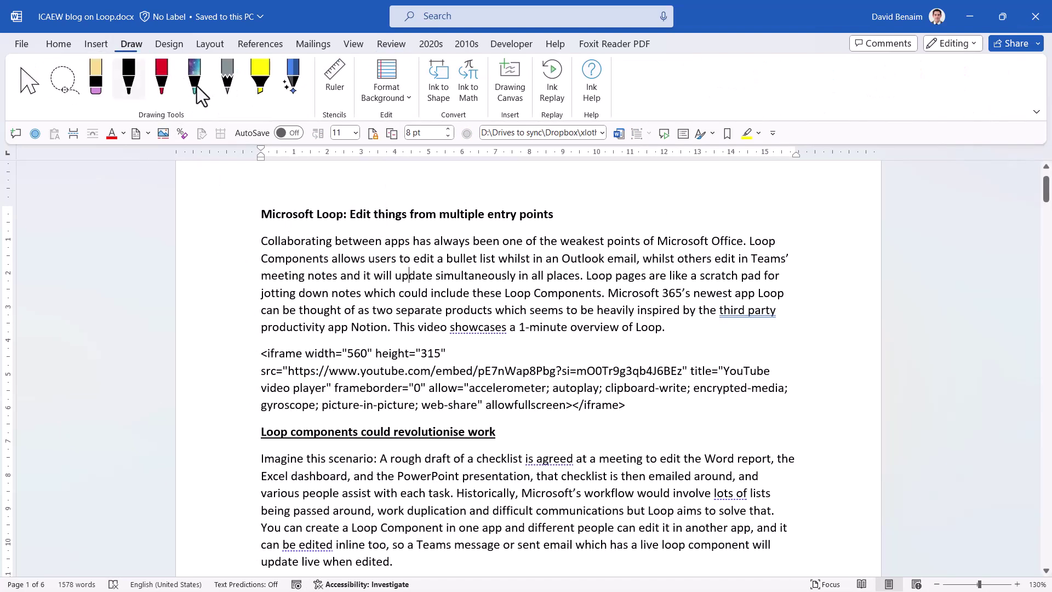
{"action": "left_click", "coordinate": [335, 77]}
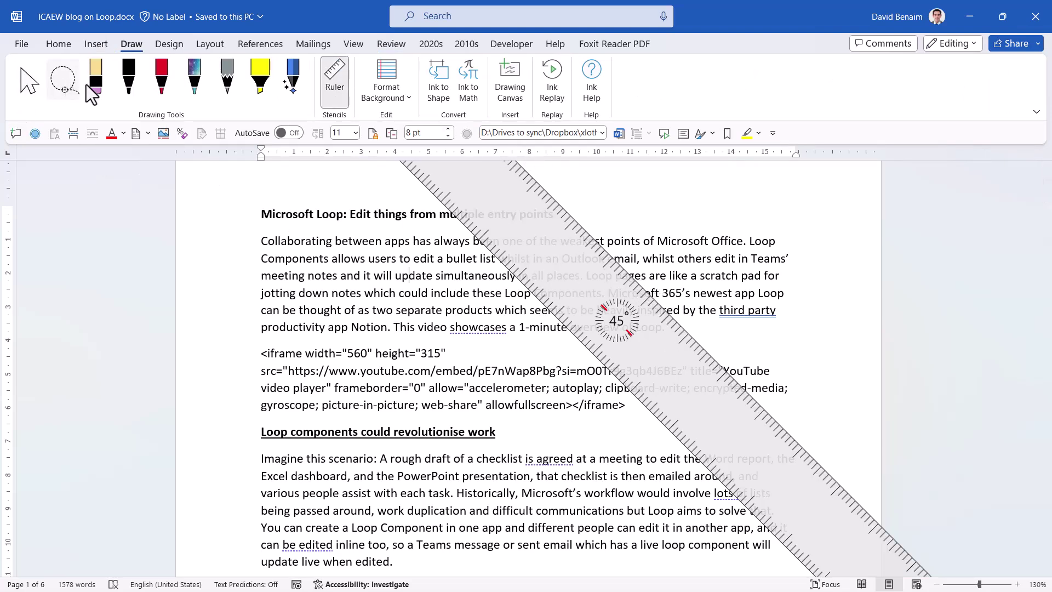
{"action": "left_click", "coordinate": [161, 82]}
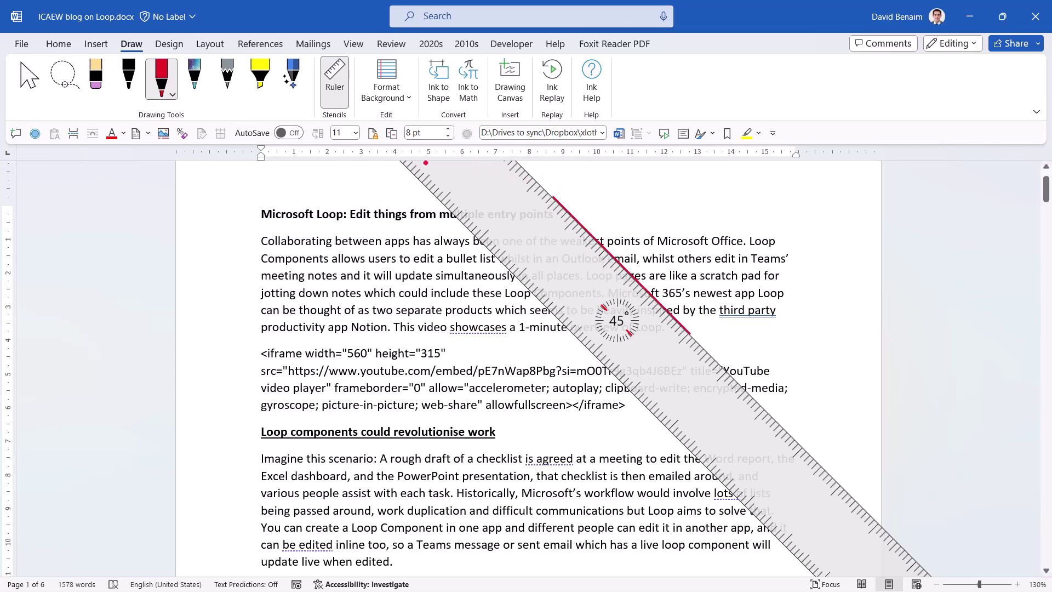
{"action": "left_click", "coordinate": [156, 83]}
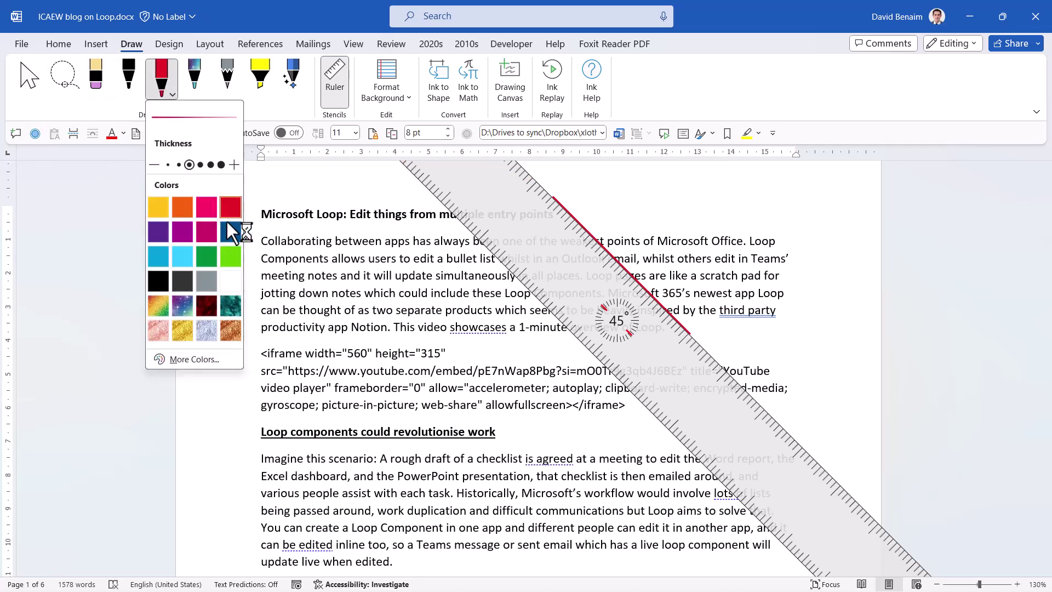
{"action": "left_click", "coordinate": [307, 279]}
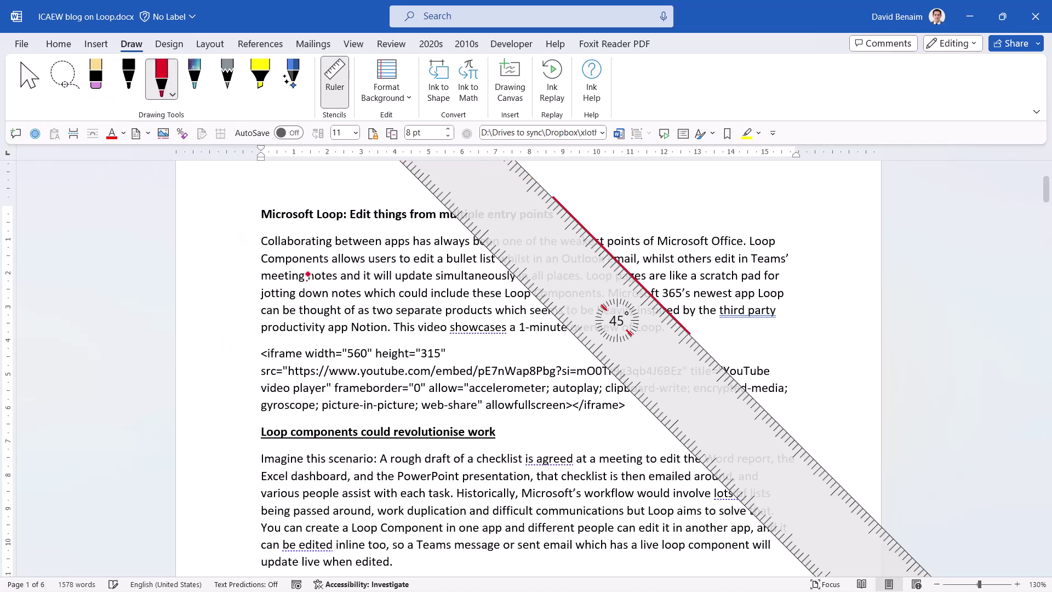
- Hide the drawing ruler and remove the red ink line from the opening paragraph
{"action": "left_click", "coordinate": [18, 72]}
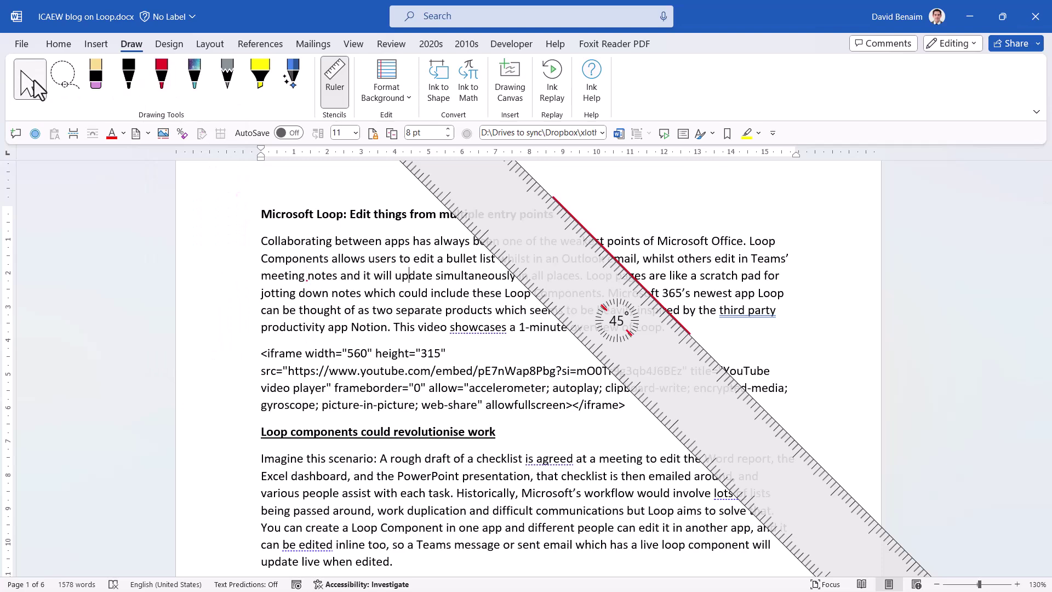
{"action": "left_click", "coordinate": [339, 88]}
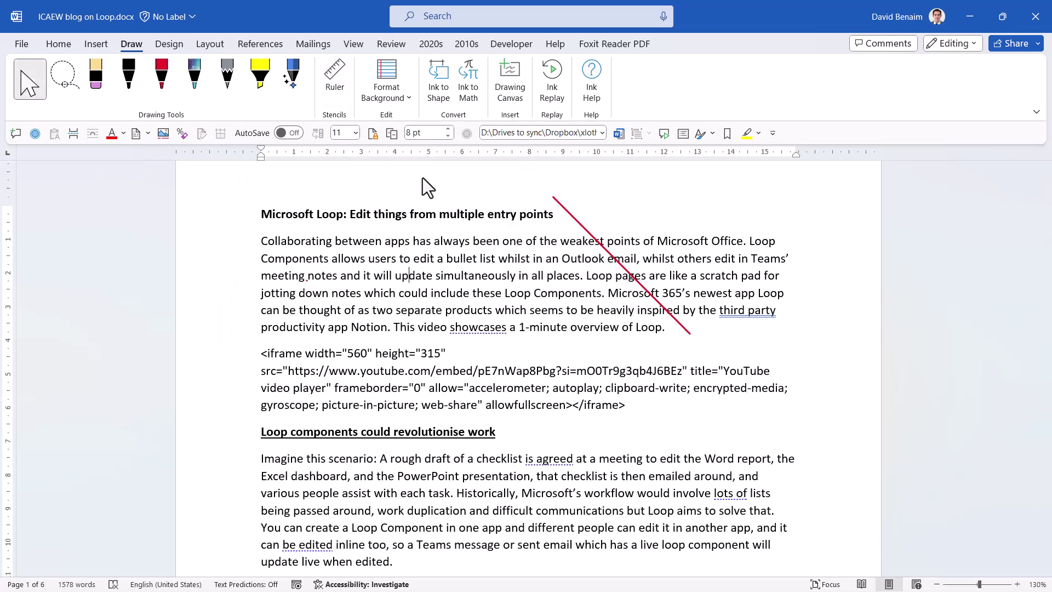
{"action": "left_click", "coordinate": [583, 225]}
{"action": "mouse_move", "coordinate": [582, 225]}
{"action": "left_mouse_down"}
{"action": "mouse_move", "coordinate": [739, 225]}
{"action": "mouse_move", "coordinate": [789, 184]}
{"action": "mouse_move", "coordinate": [761, 225]}
{"action": "left_mouse_up"}
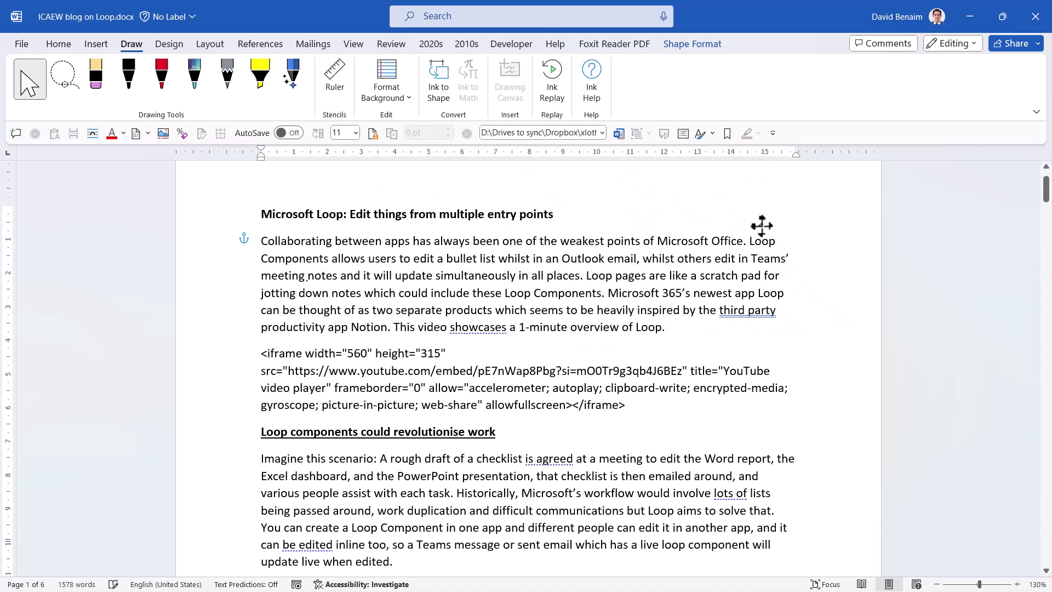
{"action": "left_click", "coordinate": [699, 310]}
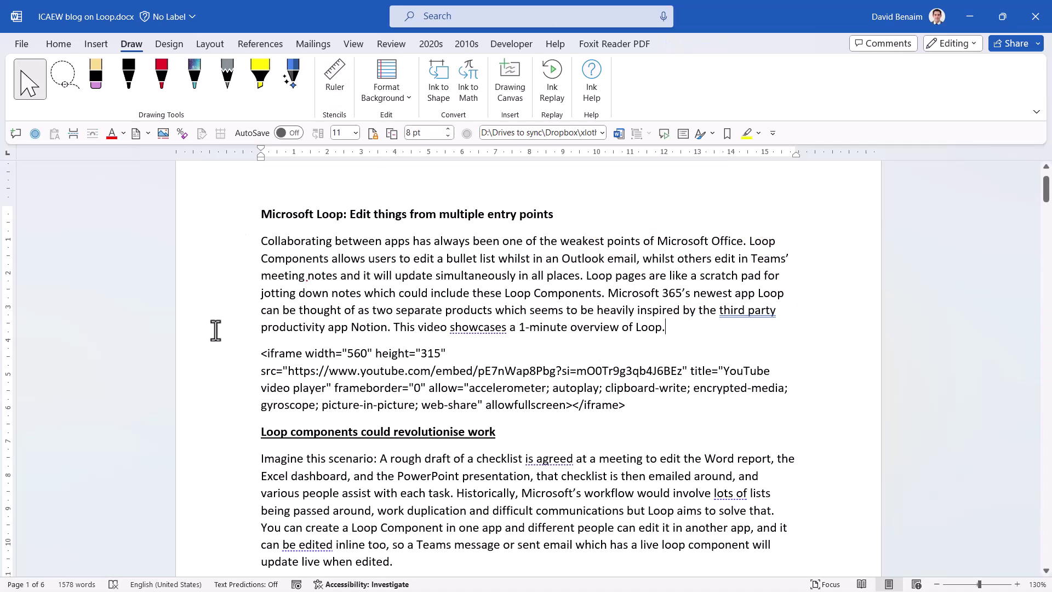
- Switch to Outlook, open the 9:29 AM task email, and review the notifications and their customization options before closing them
{"action": "key", "text": "alt+Tab"}
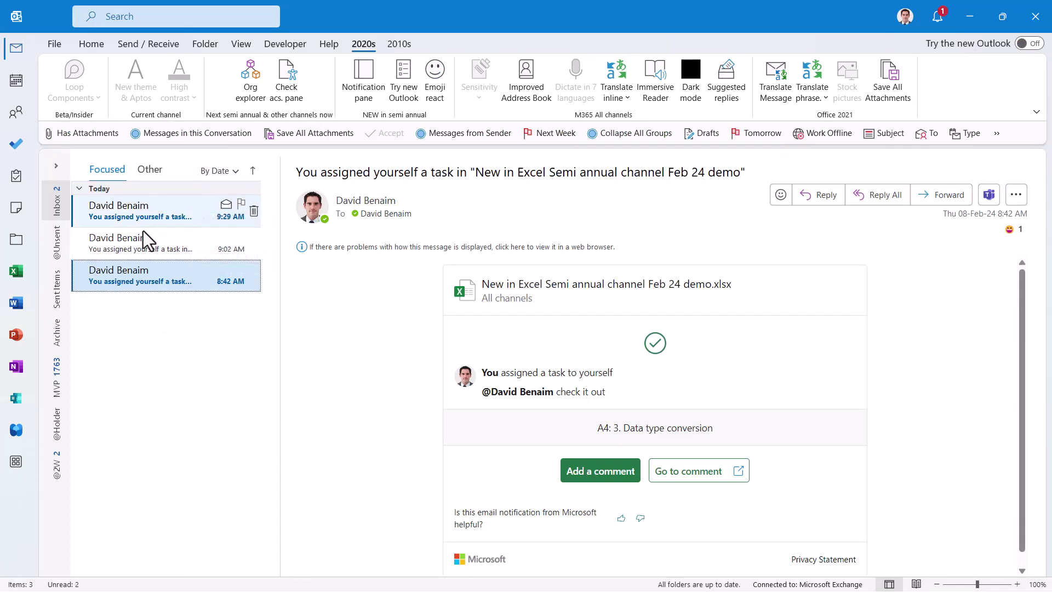
{"action": "left_click", "coordinate": [163, 212]}
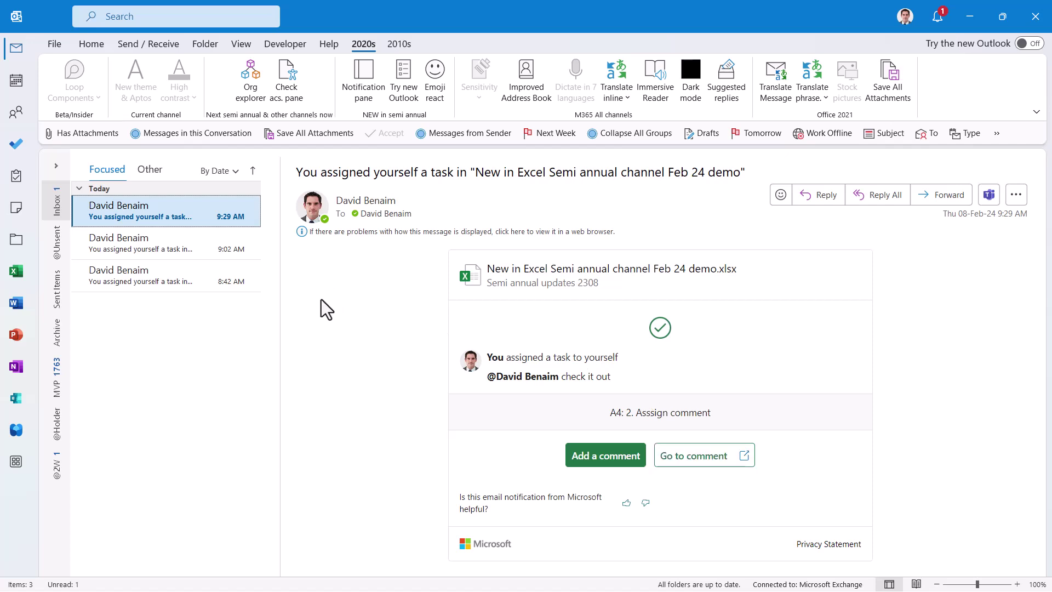
{"action": "left_click", "coordinate": [935, 23]}
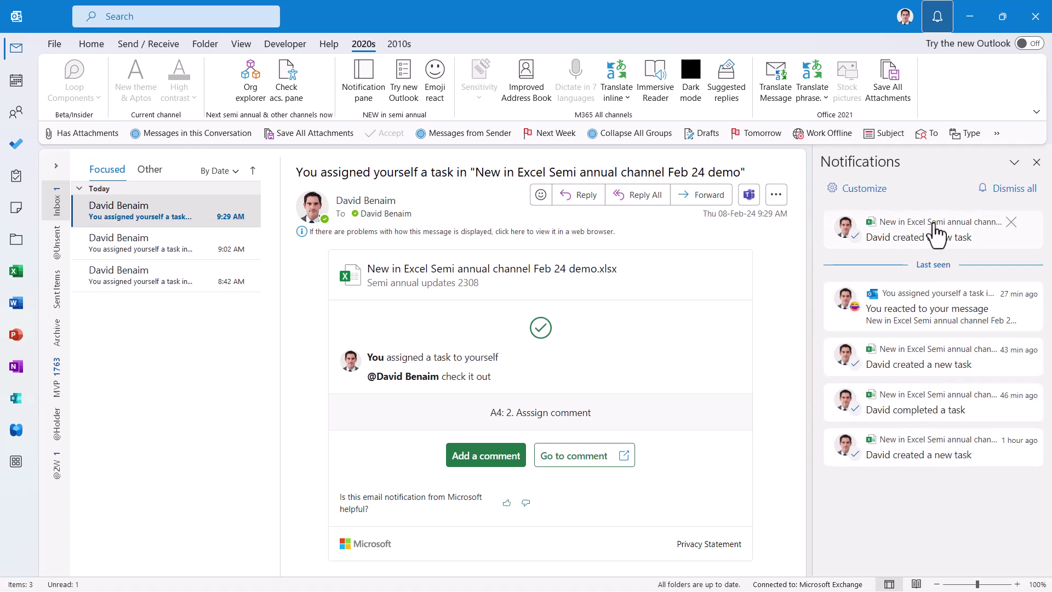
{"action": "left_click", "coordinate": [863, 193]}
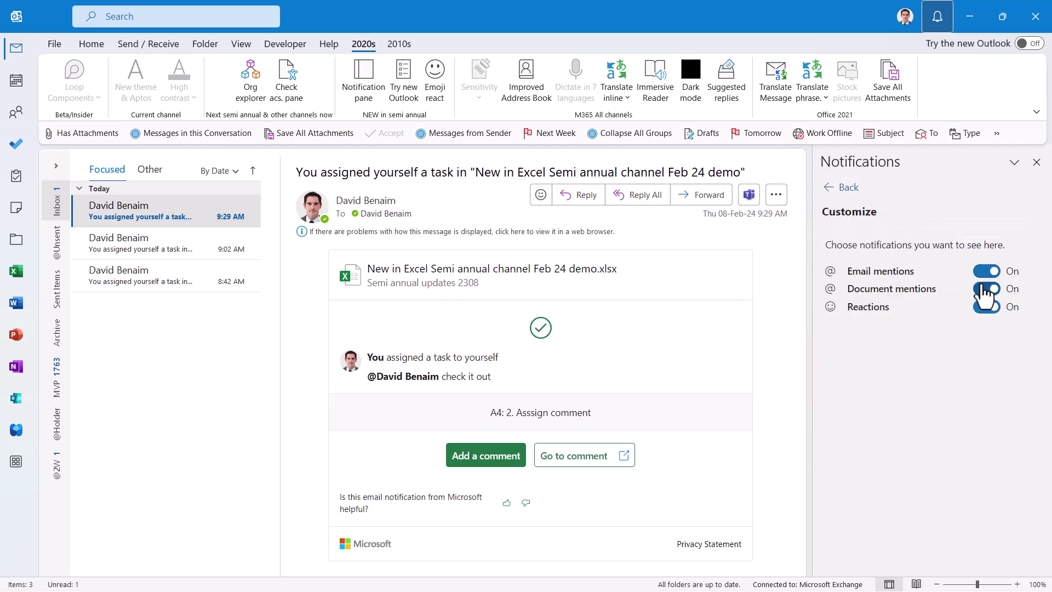
{"action": "left_click", "coordinate": [848, 188]}
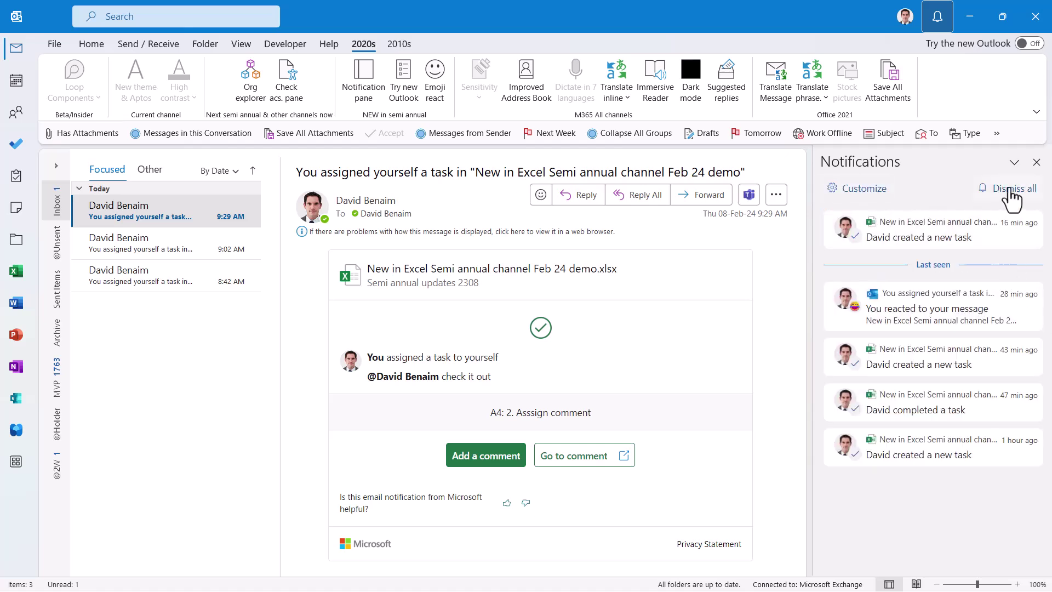
{"action": "left_click", "coordinate": [1036, 162]}
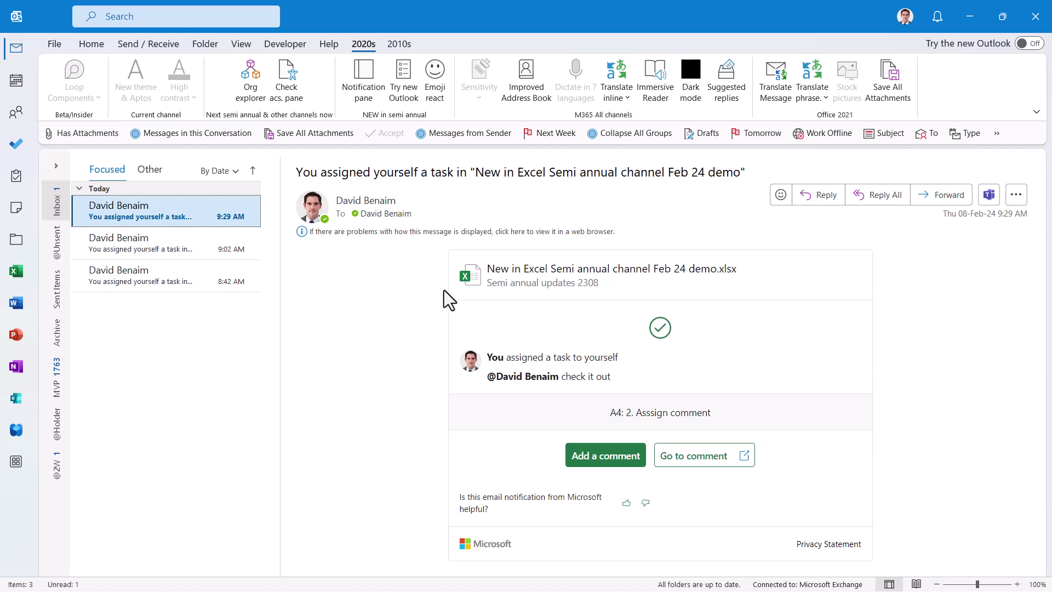
- React to the 9:29 AM task email with a thumbs-up
{"action": "left_click", "coordinate": [780, 195]}
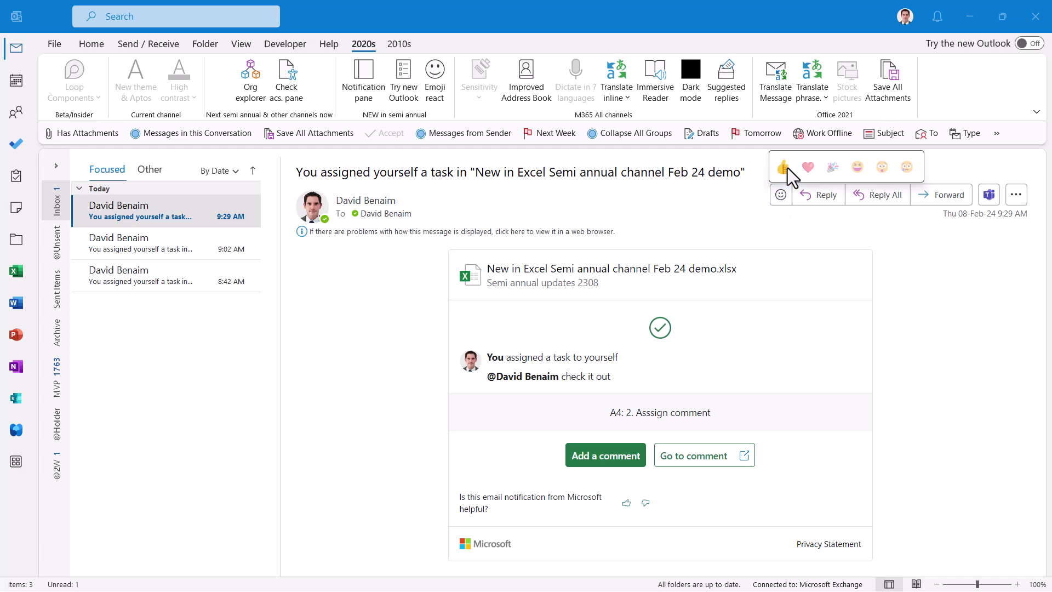
{"action": "left_click", "coordinate": [785, 167]}
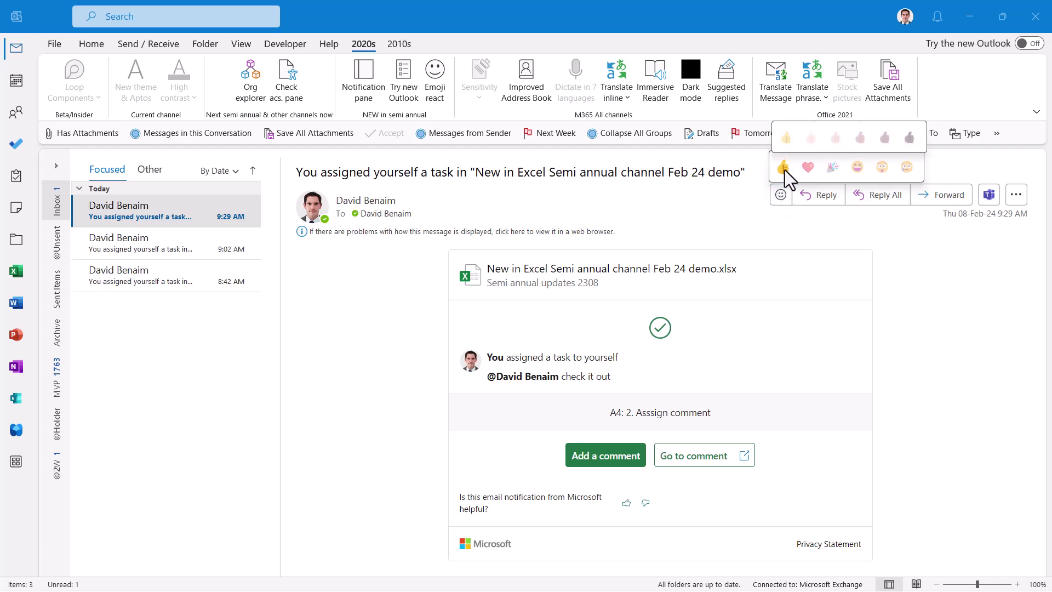
{"action": "left_click", "coordinate": [782, 201]}
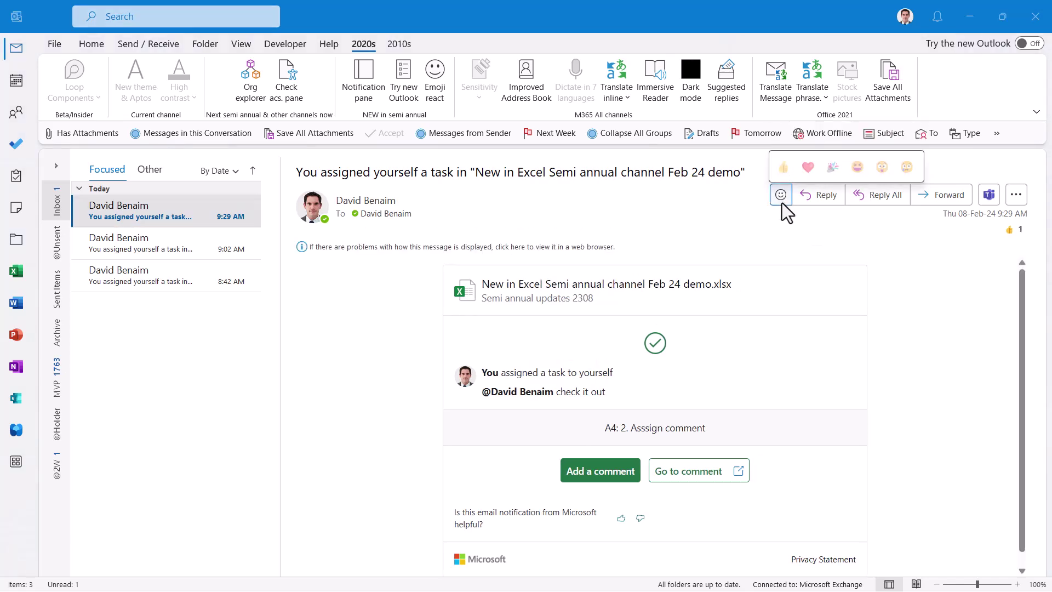
{"action": "mouse_move", "coordinate": [1007, 231]}
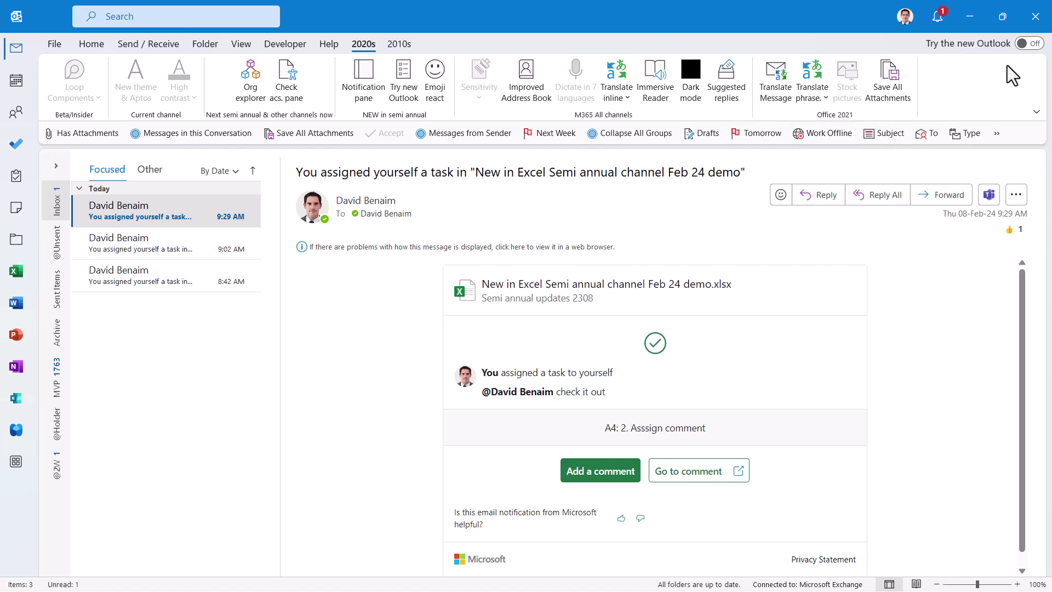
- Bring up the prompt for switching to the new Outlook, then dismiss it without switching
{"action": "left_click", "coordinate": [1028, 44]}
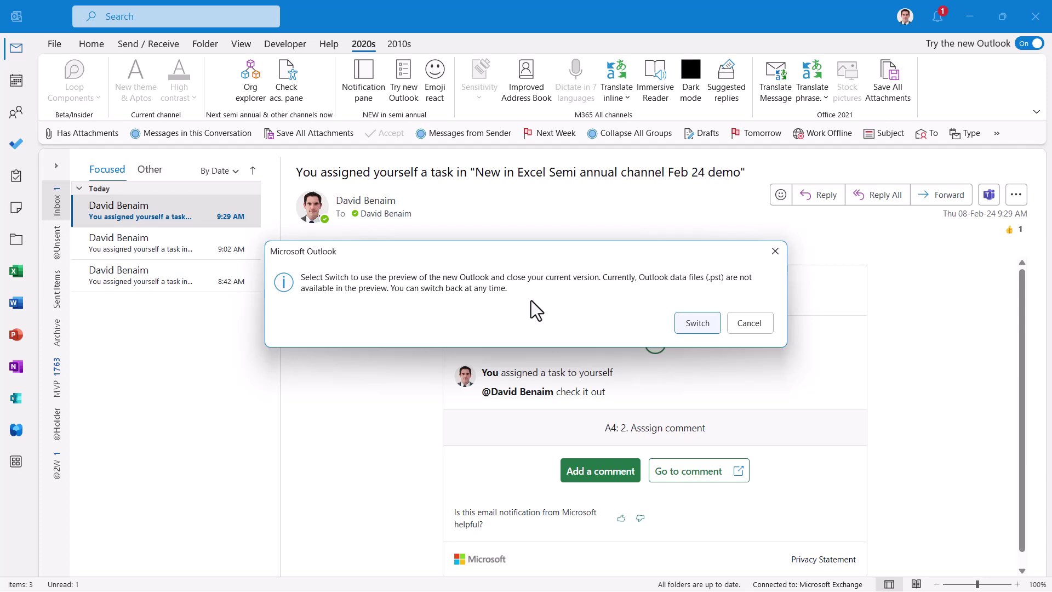
{"action": "left_click", "coordinate": [774, 249]}
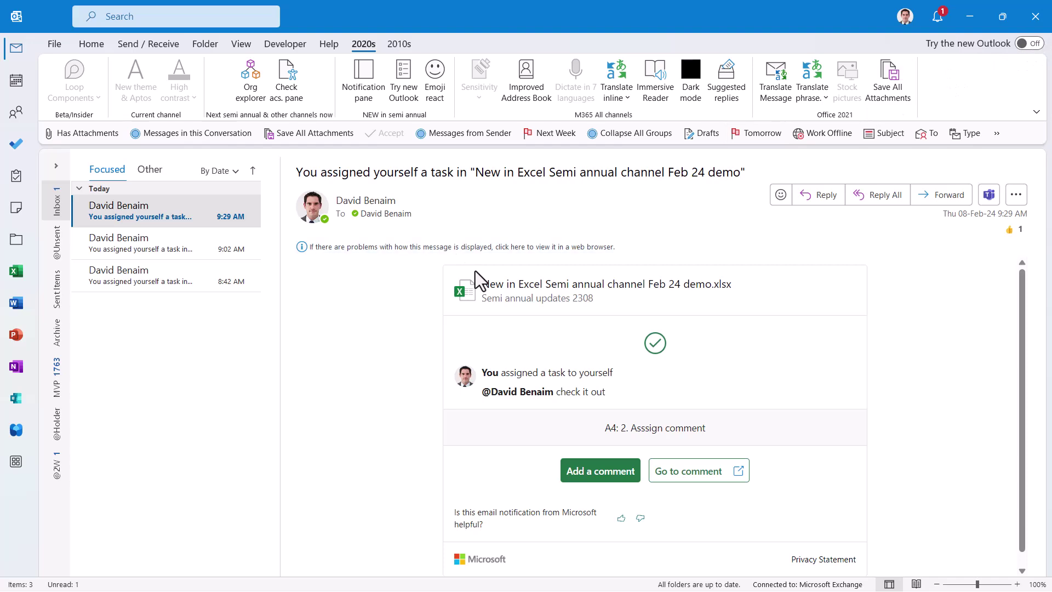
- Switch to Loop stuff.pptx in PowerPoint, run the accessibility check and turn off Inspect without Color
{"action": "key", "text": "alt+Tab"}
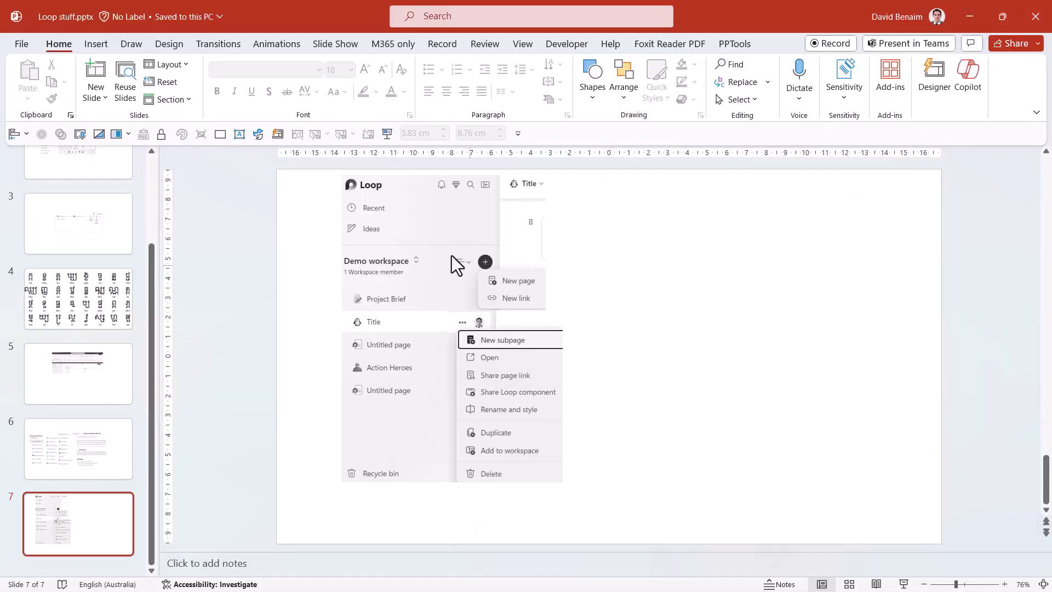
{"action": "left_click", "coordinate": [548, 261]}
{"action": "left_click", "coordinate": [706, 268]}
{"action": "left_click", "coordinate": [402, 208]}
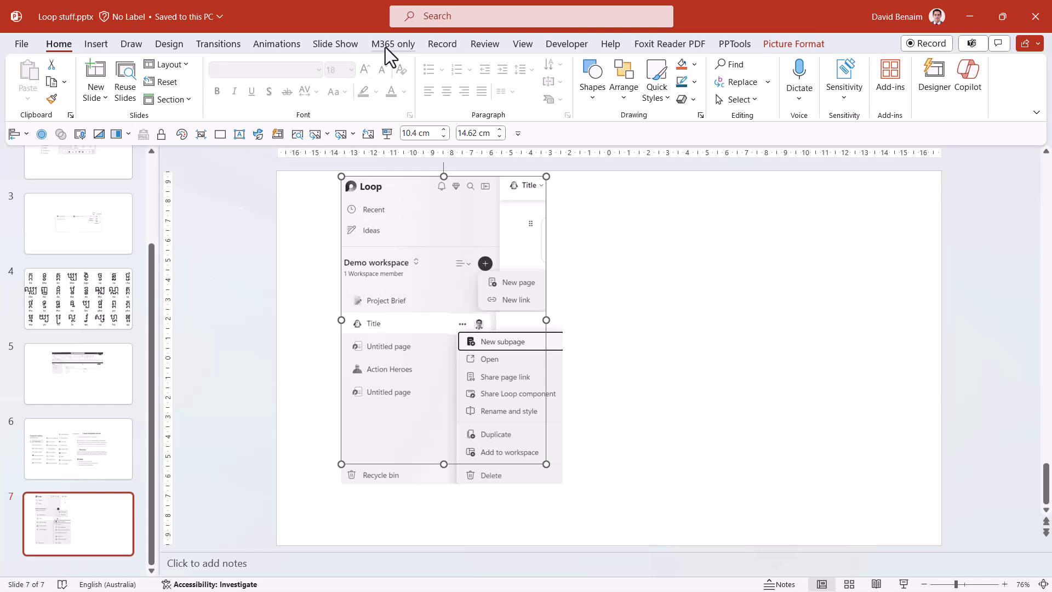
{"action": "left_click", "coordinate": [483, 45]}
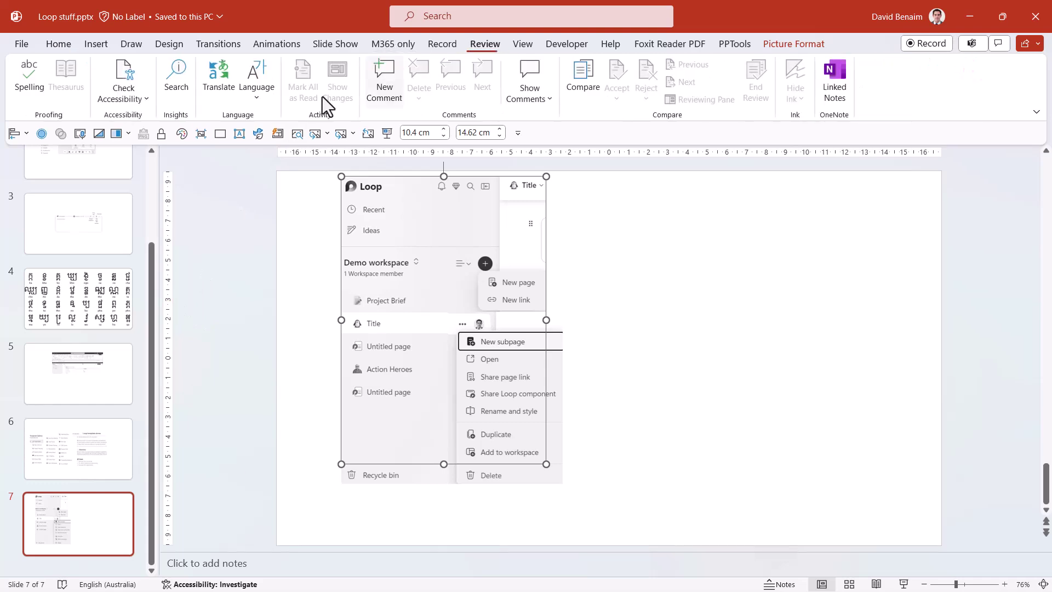
{"action": "left_click", "coordinate": [137, 65]}
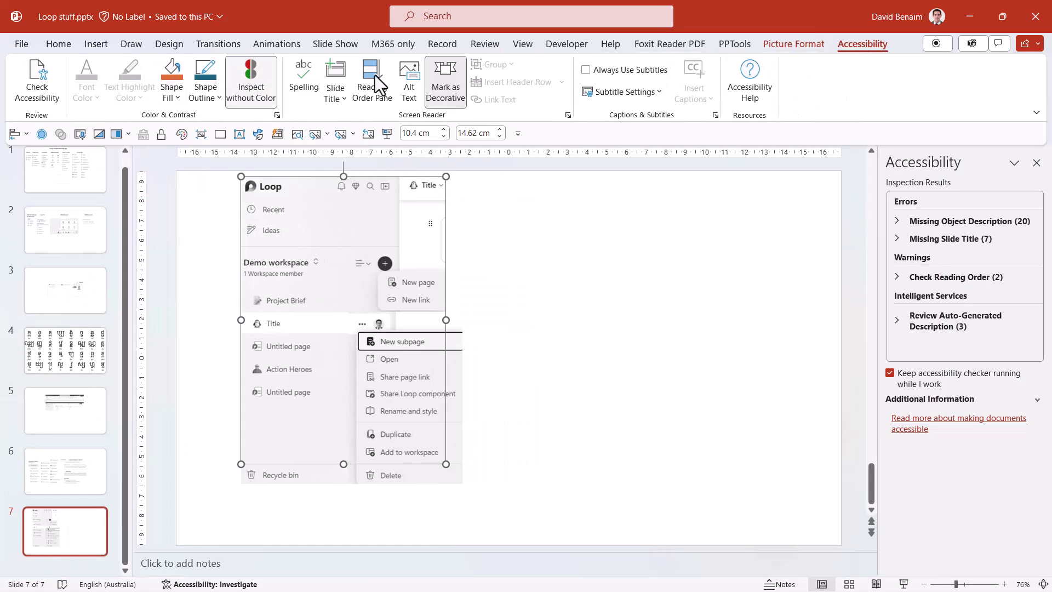
{"action": "left_click", "coordinate": [257, 83]}
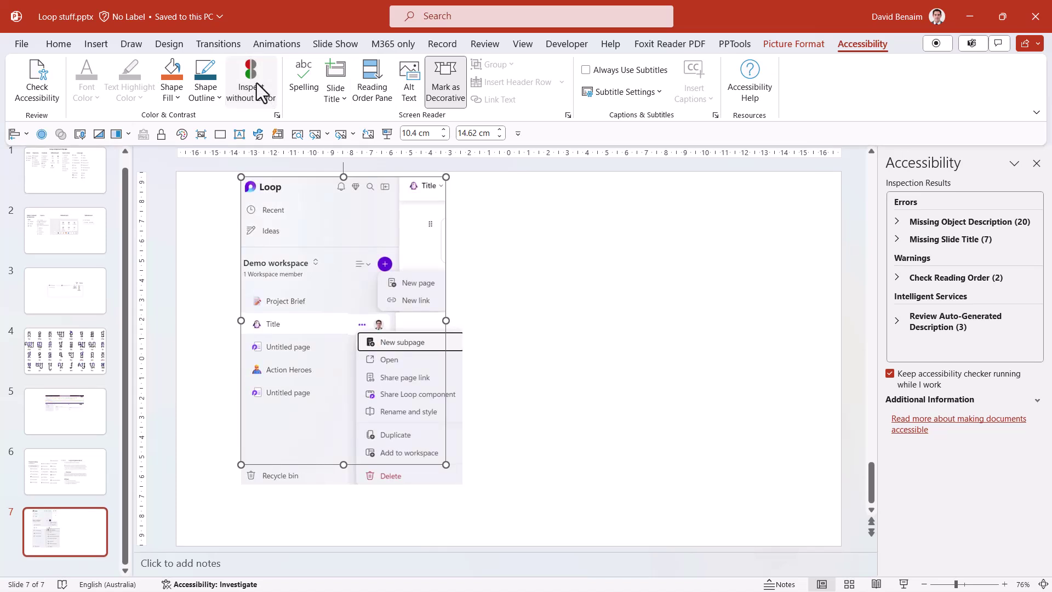
{"action": "left_click", "coordinate": [568, 277]}
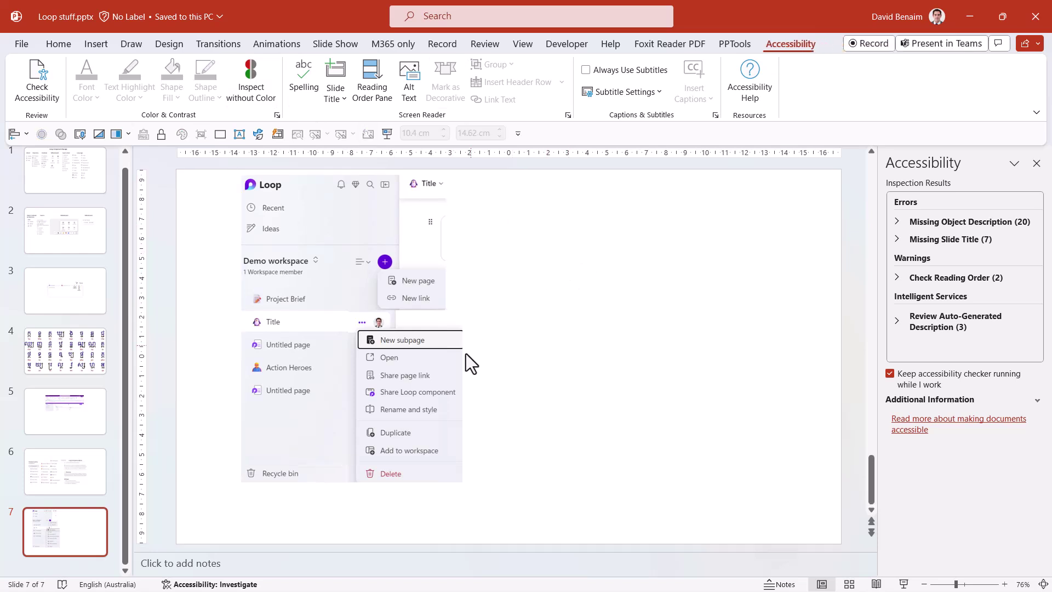
- Delete the auto-generated alt text of the "New subpage" menu picture on slide 7 and close the alt text settings
{"action": "left_click", "coordinate": [448, 371]}
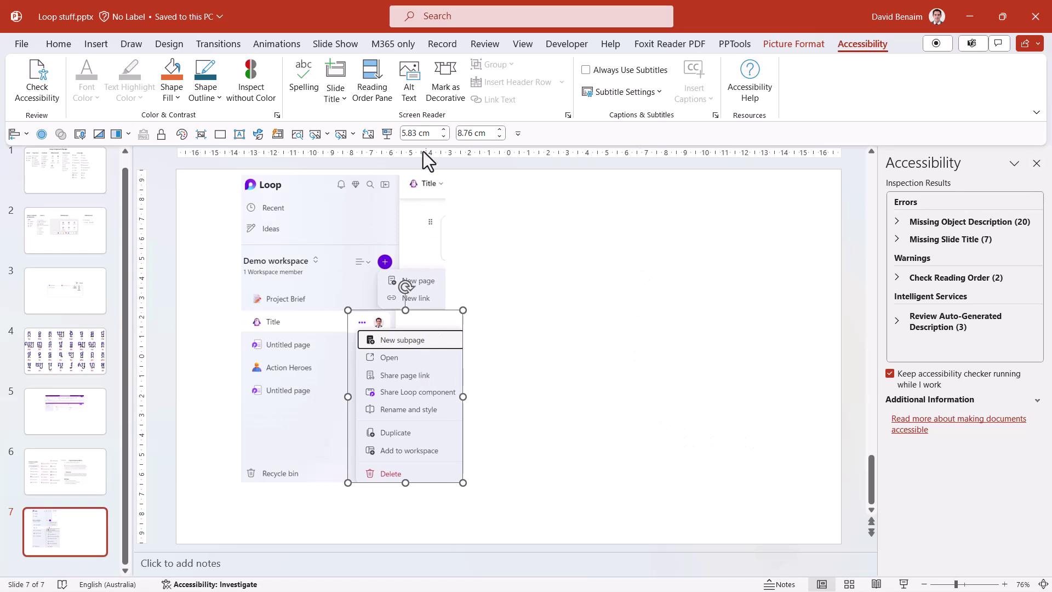
{"action": "left_click", "coordinate": [409, 93]}
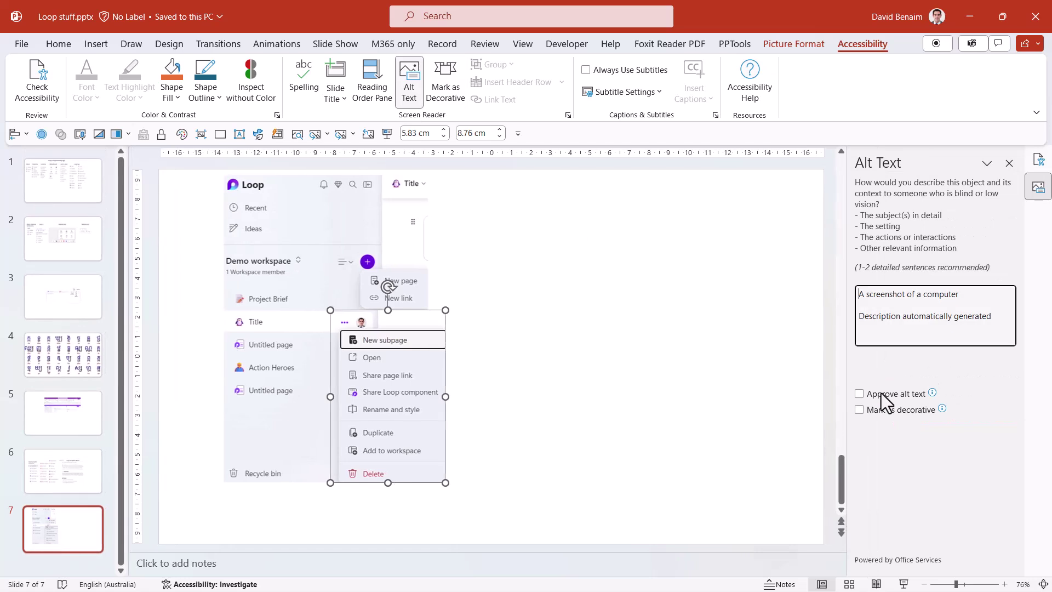
{"action": "left_click_drag", "start_coordinate": [1002, 322], "coordinate": [813, 266]}
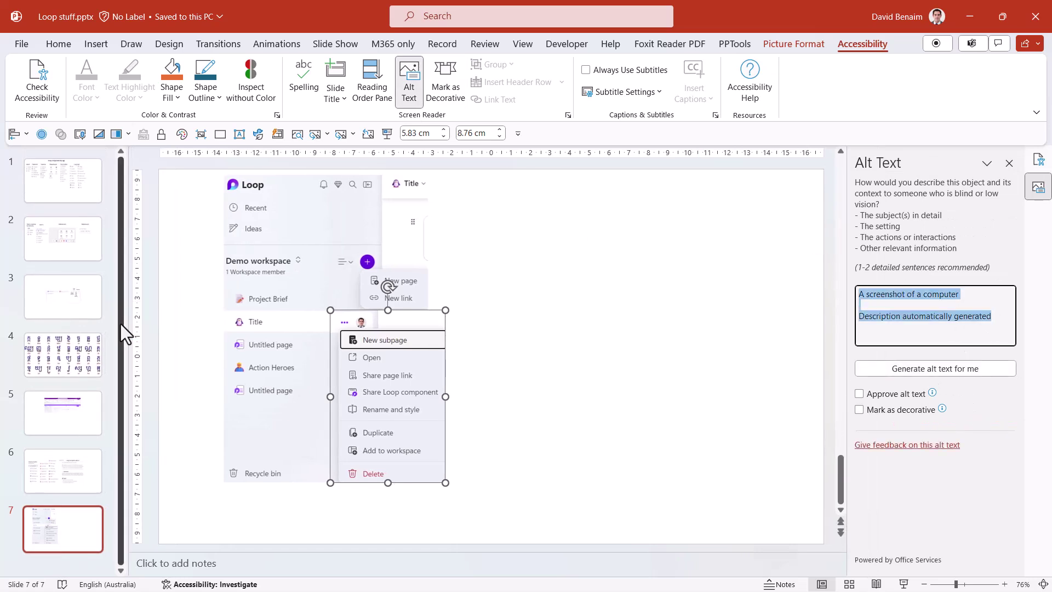
{"action": "key", "text": "Delete"}
{"action": "left_click", "coordinate": [576, 339]}
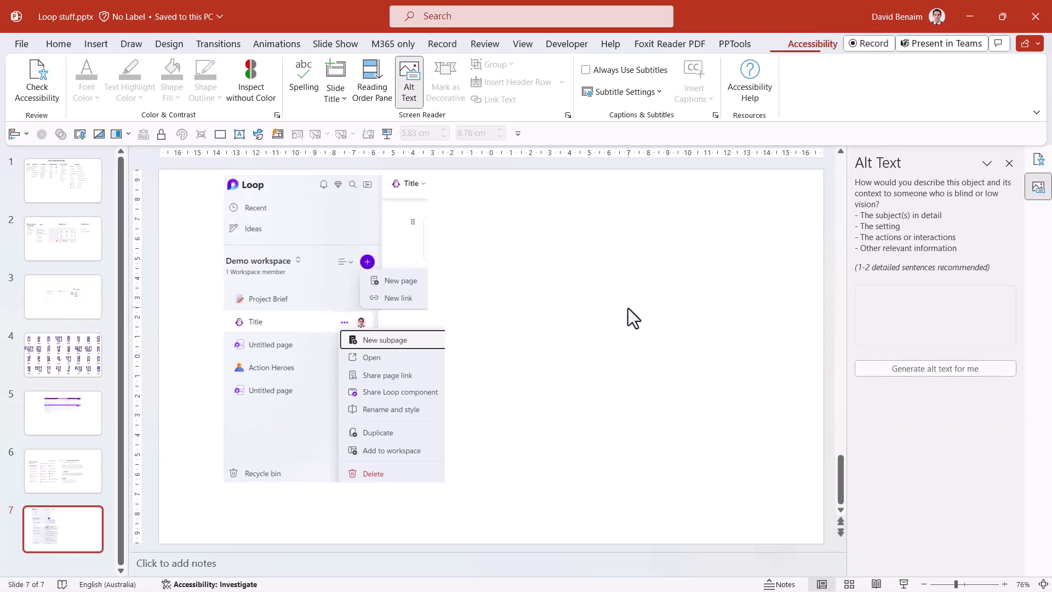
{"action": "left_click", "coordinate": [1009, 163]}
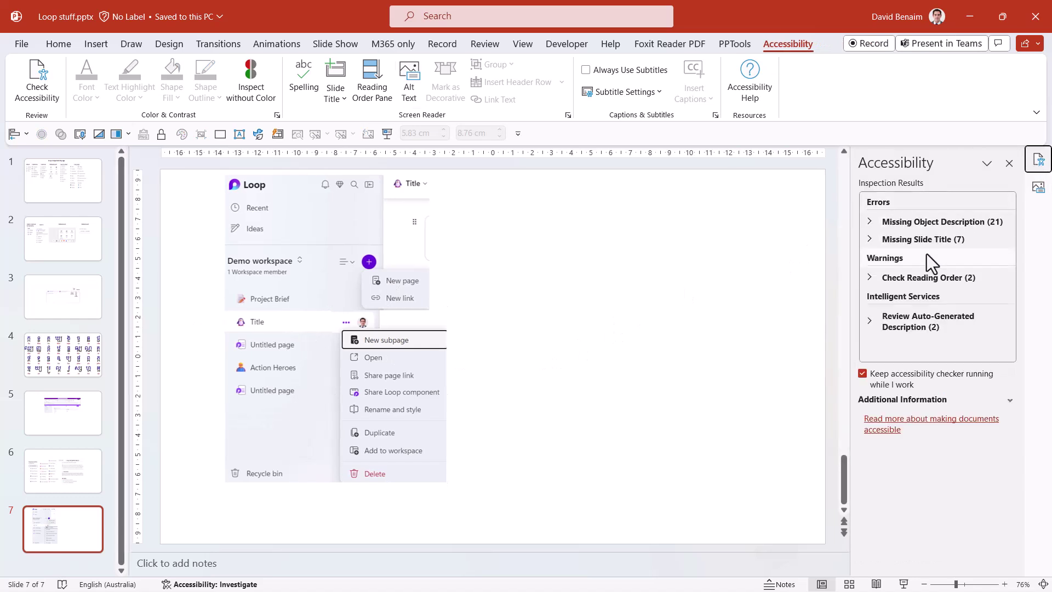
- Mark the pictures on slides 3 and 5 flagged for auto-generated descriptions as decorative, then close the accessibility results
{"action": "left_click", "coordinate": [870, 321]}
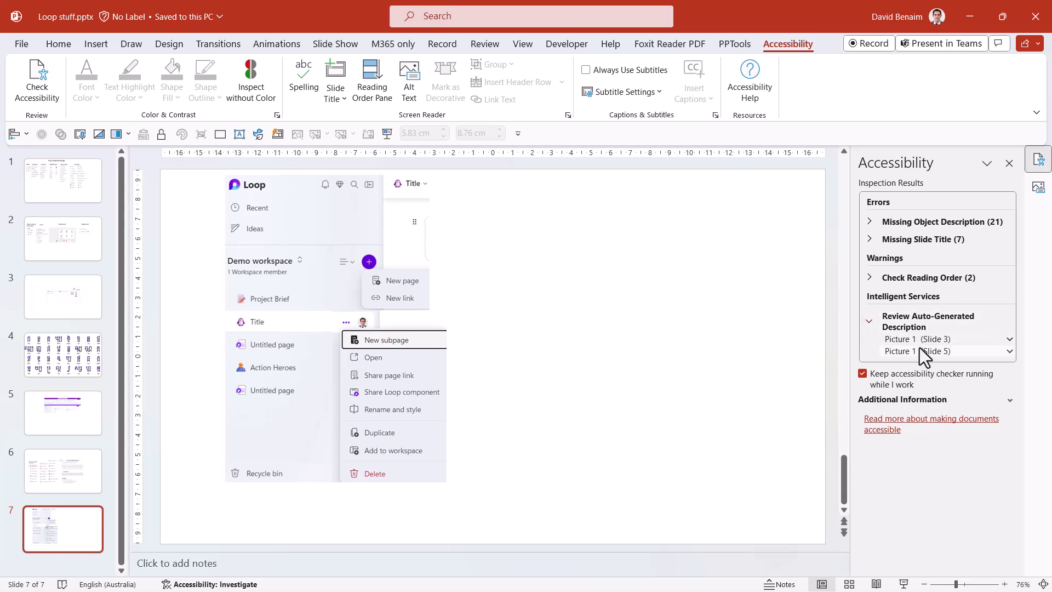
{"action": "left_click", "coordinate": [912, 335]}
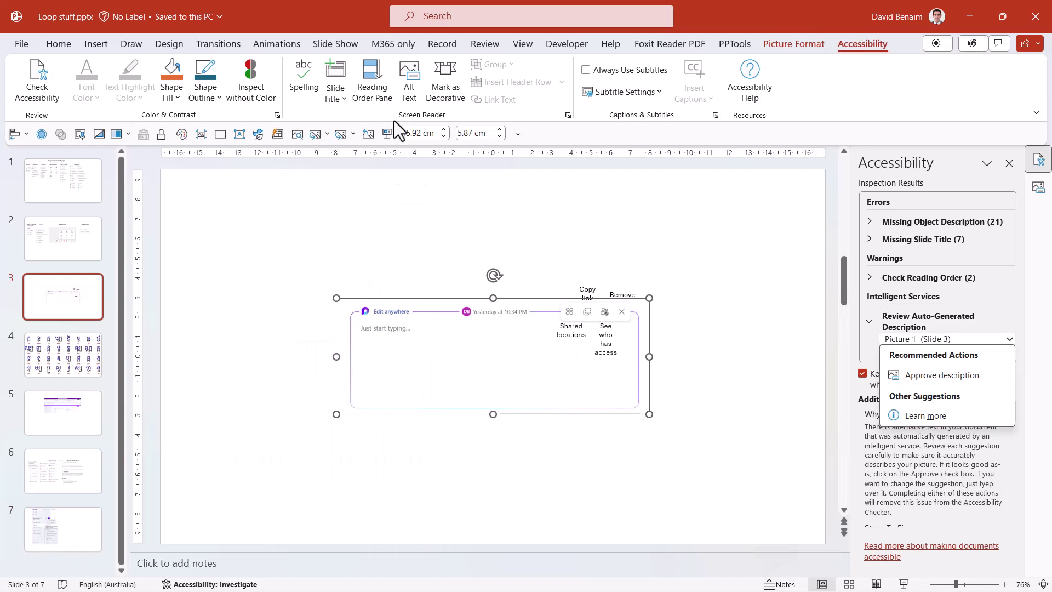
{"action": "left_click", "coordinate": [442, 77]}
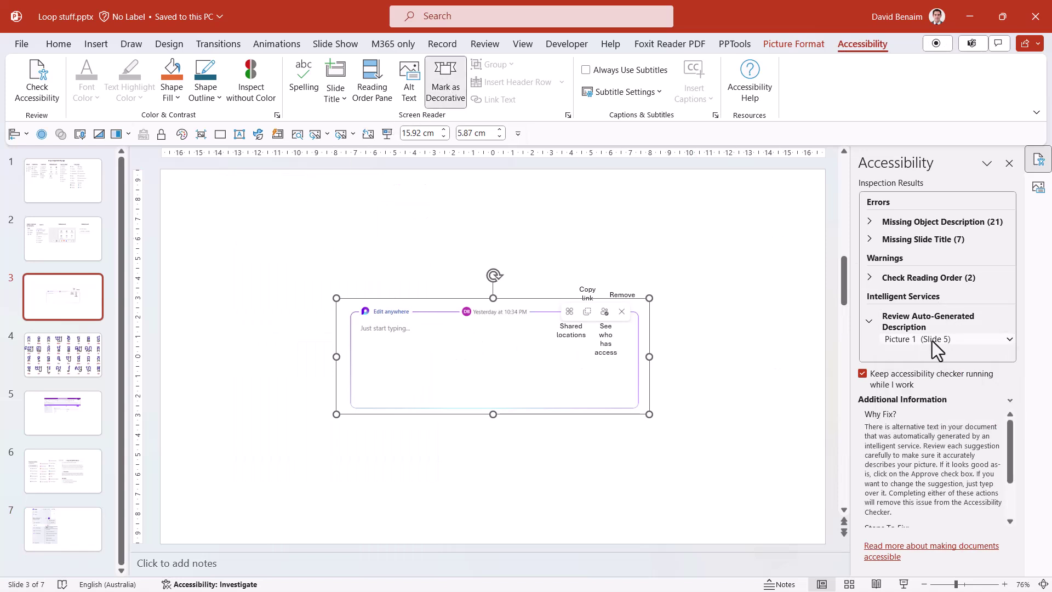
{"action": "left_click", "coordinate": [972, 339]}
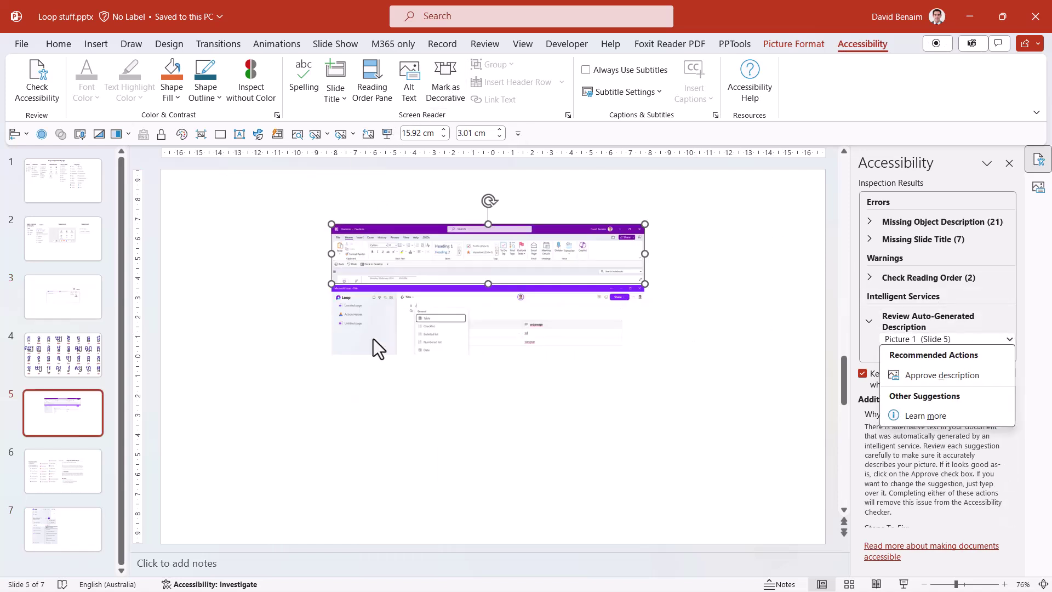
{"action": "left_click", "coordinate": [446, 85]}
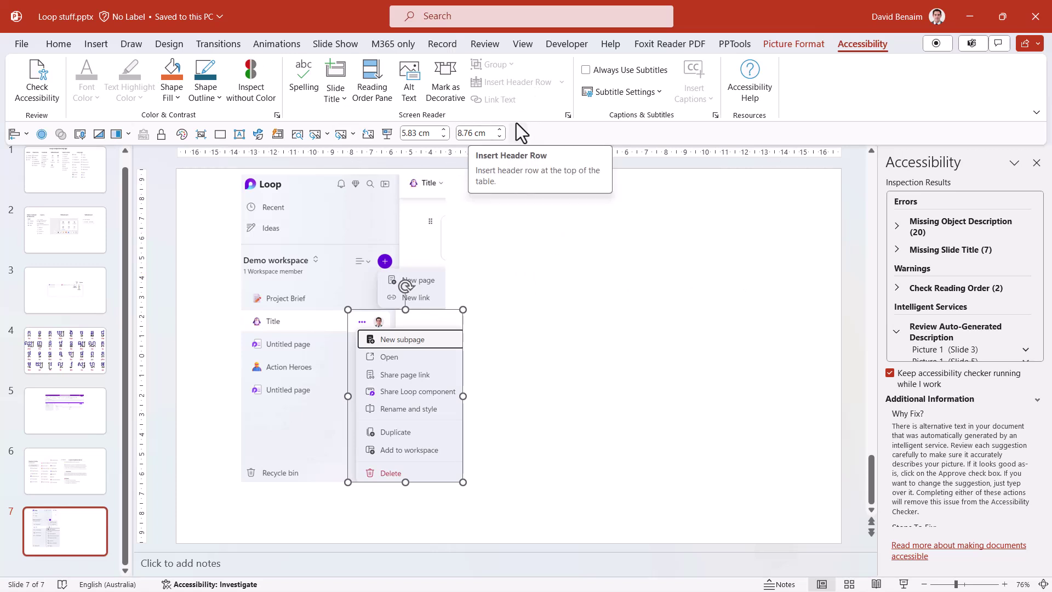
{"action": "left_click", "coordinate": [1039, 166]}
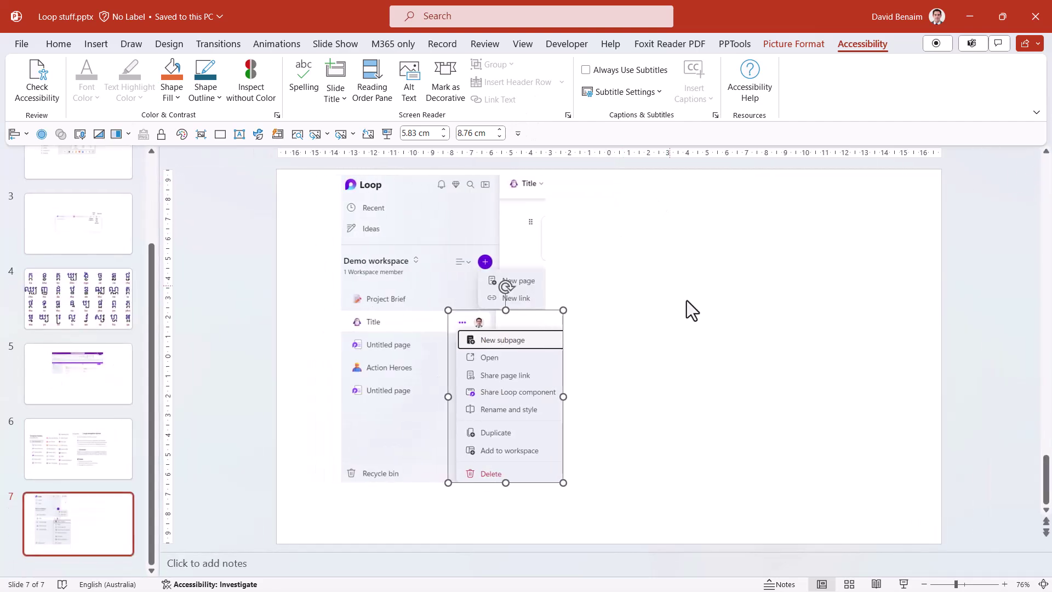
- Switch to OneNote and draw a triangle, a rectangle and a circle in black pen with Automatic Shapes on the Demo page
{"action": "key", "text": "alt+Tab"}
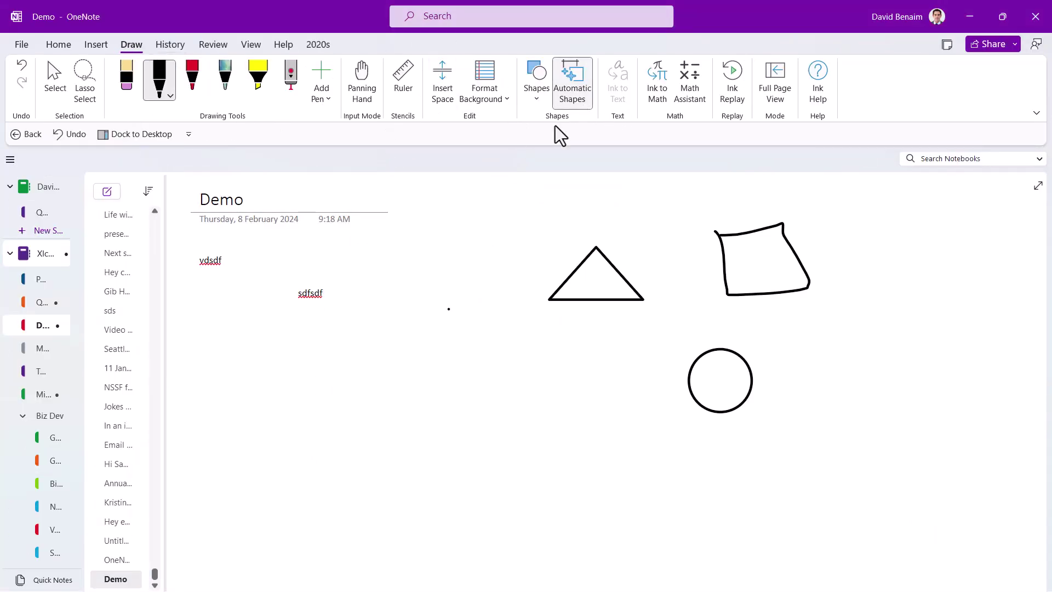
{"action": "left_click", "coordinate": [564, 93]}
{"action": "mouse_move", "coordinate": [489, 374]}
{"action": "left_mouse_down"}
{"action": "mouse_move", "coordinate": [540, 415]}
{"action": "mouse_move", "coordinate": [457, 418]}
{"action": "mouse_move", "coordinate": [488, 376]}
{"action": "left_mouse_up"}
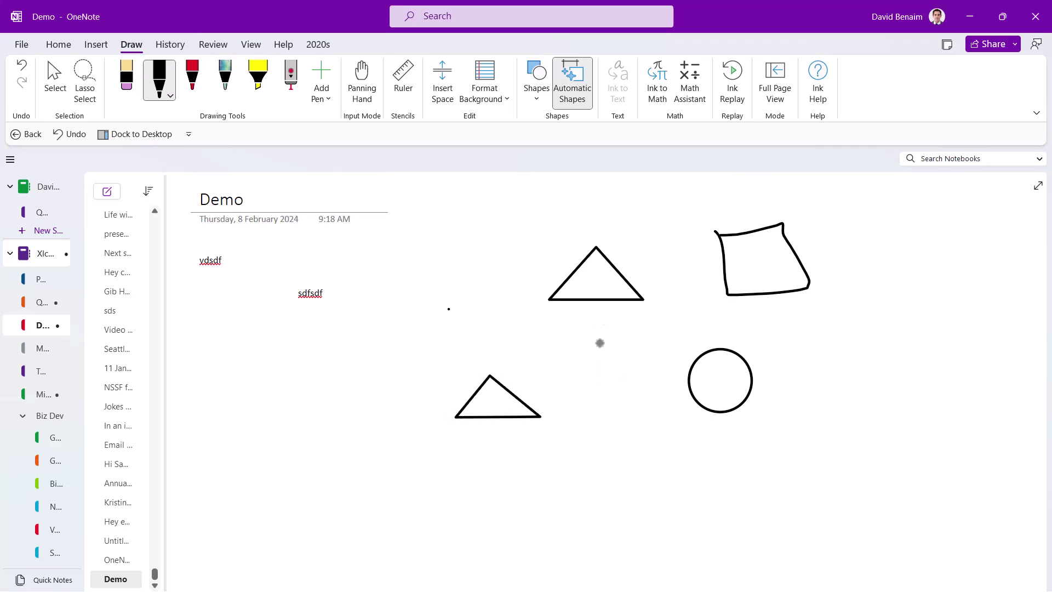
{"action": "mouse_move", "coordinate": [552, 332]}
{"action": "left_mouse_down"}
{"action": "mouse_move", "coordinate": [560, 387]}
{"action": "mouse_move", "coordinate": [654, 377]}
{"action": "mouse_move", "coordinate": [664, 346]}
{"action": "mouse_move", "coordinate": [659, 327]}
{"action": "mouse_move", "coordinate": [552, 333]}
{"action": "left_mouse_up"}
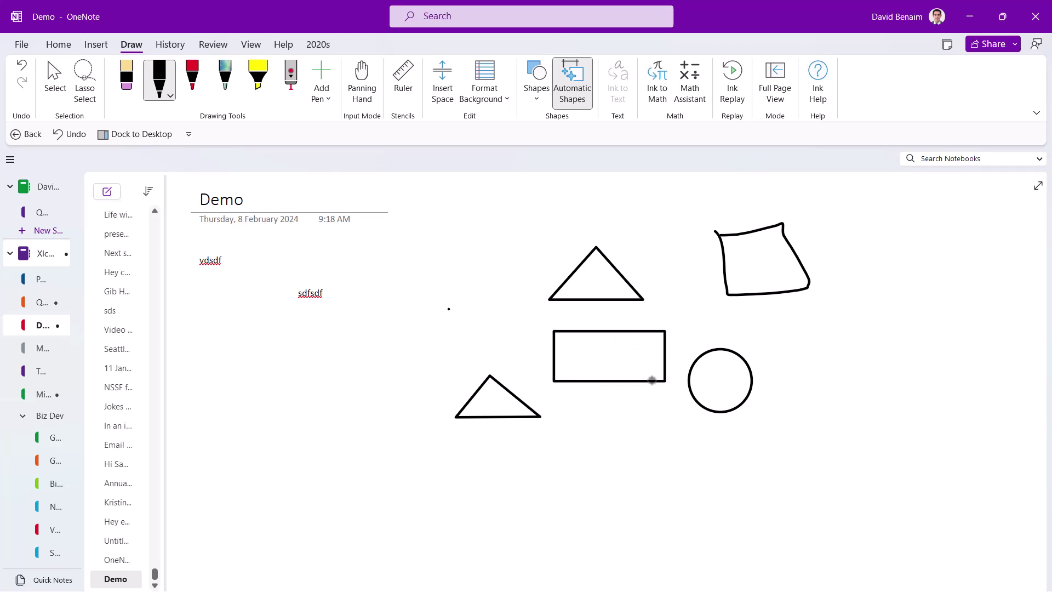
{"action": "mouse_move", "coordinate": [637, 425]}
{"action": "left_mouse_down"}
{"action": "mouse_move", "coordinate": [660, 489]}
{"action": "mouse_move", "coordinate": [652, 434]}
{"action": "mouse_move", "coordinate": [631, 424]}
{"action": "left_mouse_up"}
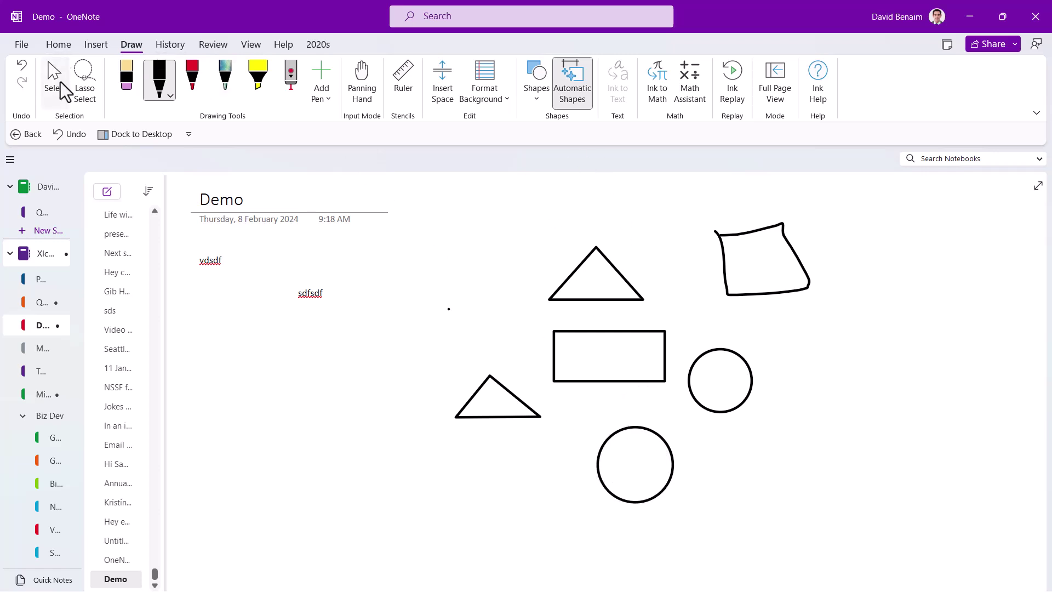
- Move the newly drawn rectangle beside the "sdfsdf" text and narrow it to a slim upright shape
{"action": "left_click", "coordinate": [62, 87]}
{"action": "left_click", "coordinate": [557, 333]}
{"action": "left_click_drag", "start_coordinate": [593, 337], "coordinate": [401, 270]}
{"action": "left_click_drag", "start_coordinate": [479, 285], "coordinate": [379, 283]}
{"action": "left_click", "coordinate": [435, 285]}
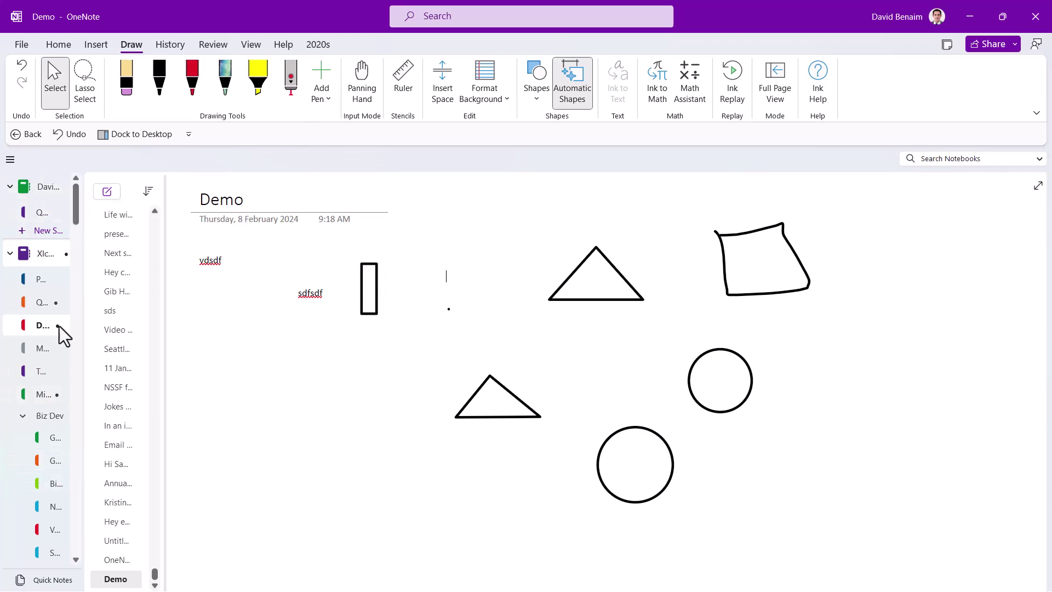
- Change the OneNote section tabs to the horizontal layout and set them back to vertical tabs
{"action": "left_click", "coordinate": [252, 45]}
{"action": "left_click", "coordinate": [148, 97]}
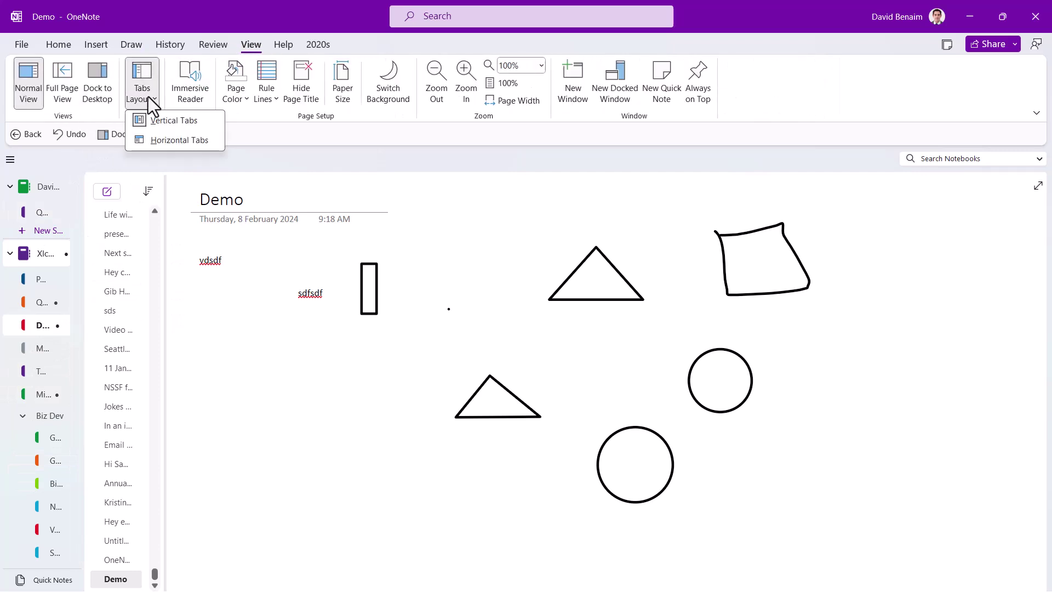
{"action": "left_click", "coordinate": [178, 141]}
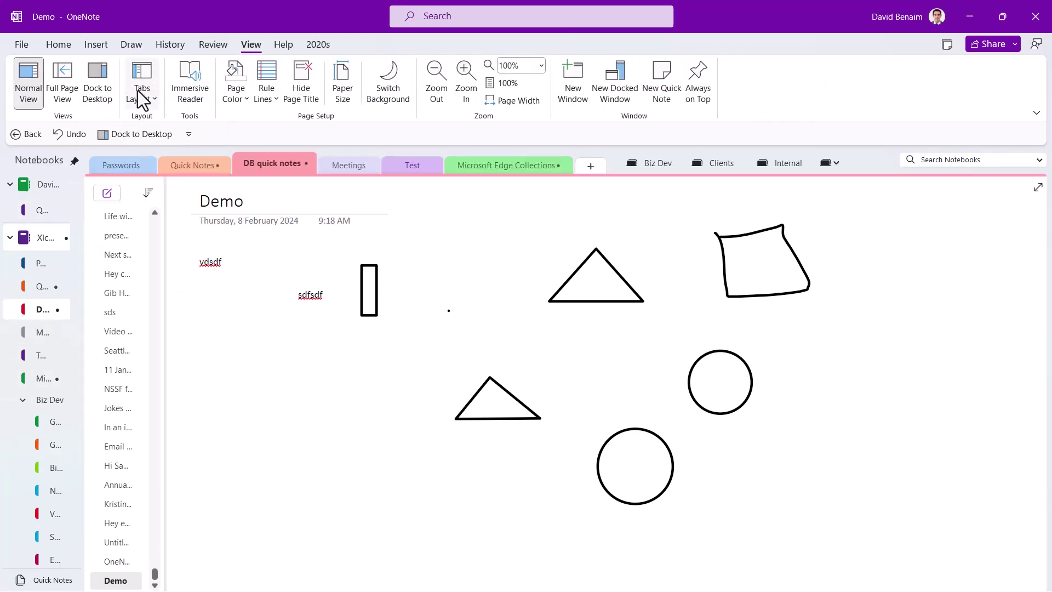
{"action": "left_click", "coordinate": [141, 94]}
{"action": "left_click", "coordinate": [166, 123]}
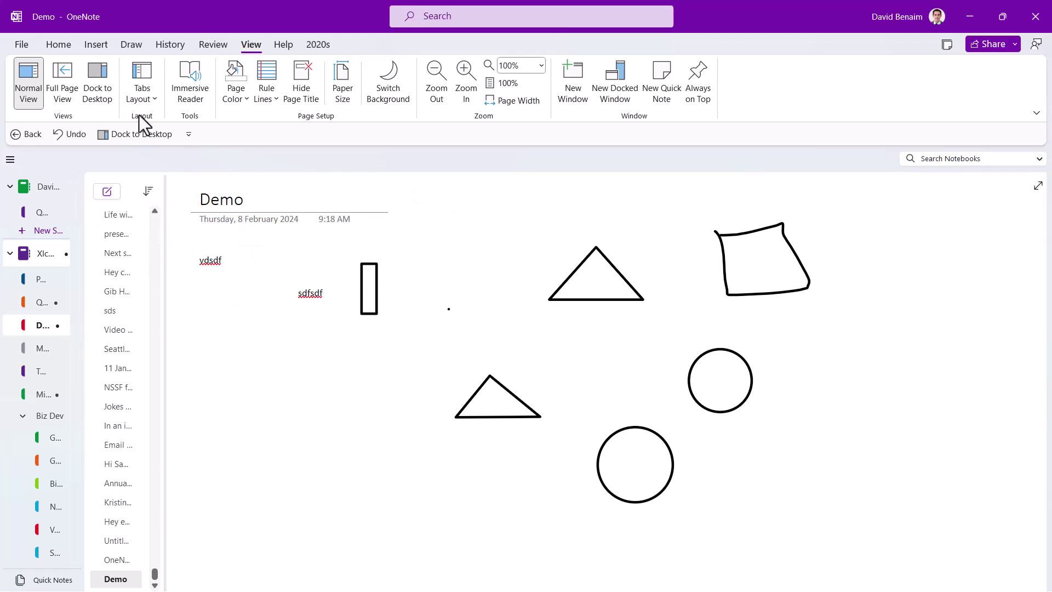
- Take a photo with the camera, insert it on the Demo page and move it below the upper triangle
{"action": "left_click", "coordinate": [96, 45]}
{"action": "left_click", "coordinate": [322, 98]}
{"action": "left_click", "coordinate": [340, 138]}
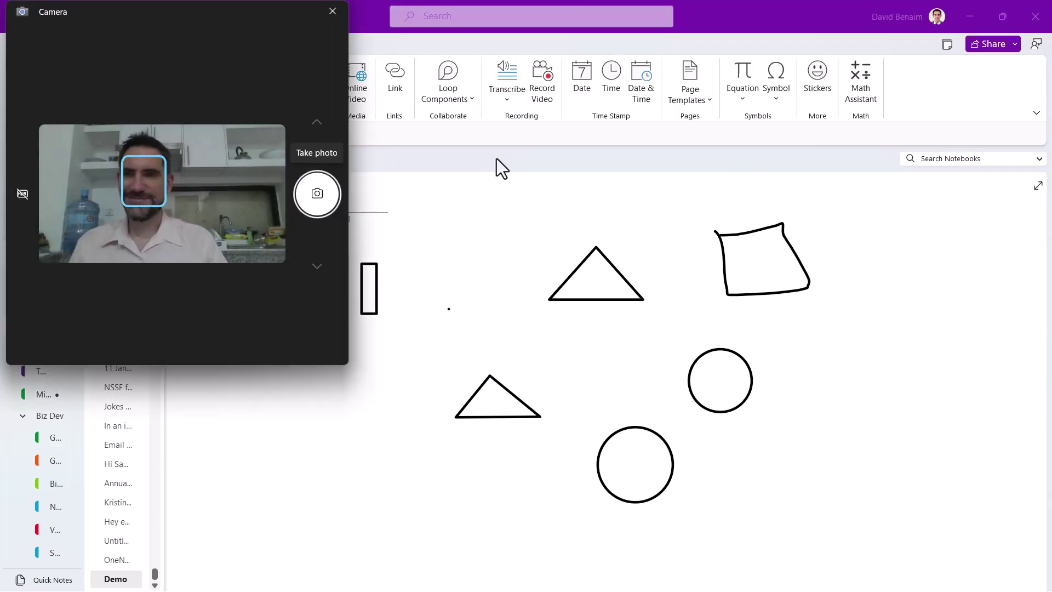
{"action": "left_click", "coordinate": [334, 196]}
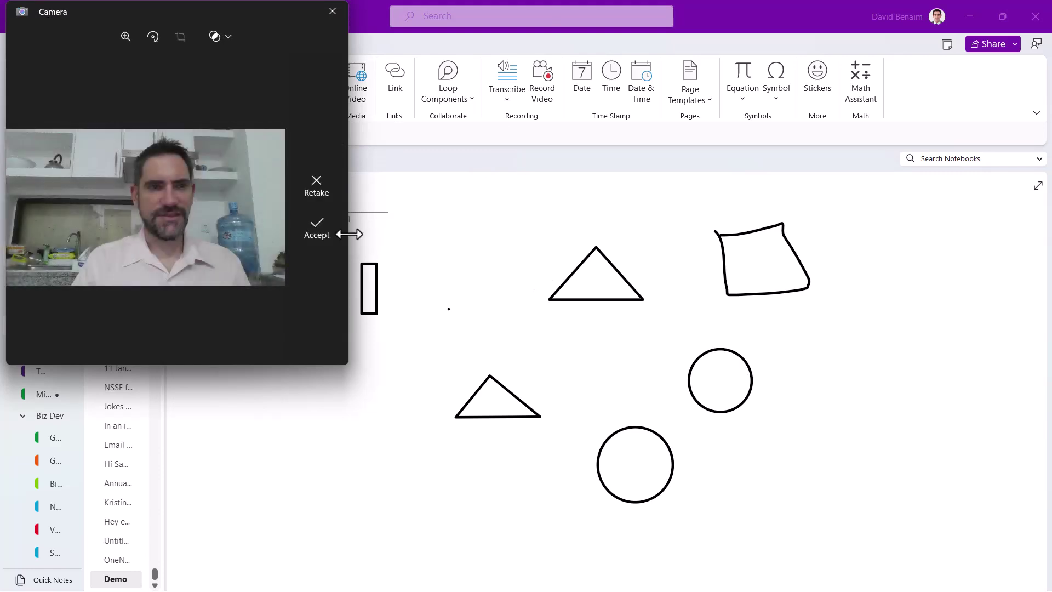
{"action": "left_click", "coordinate": [336, 233]}
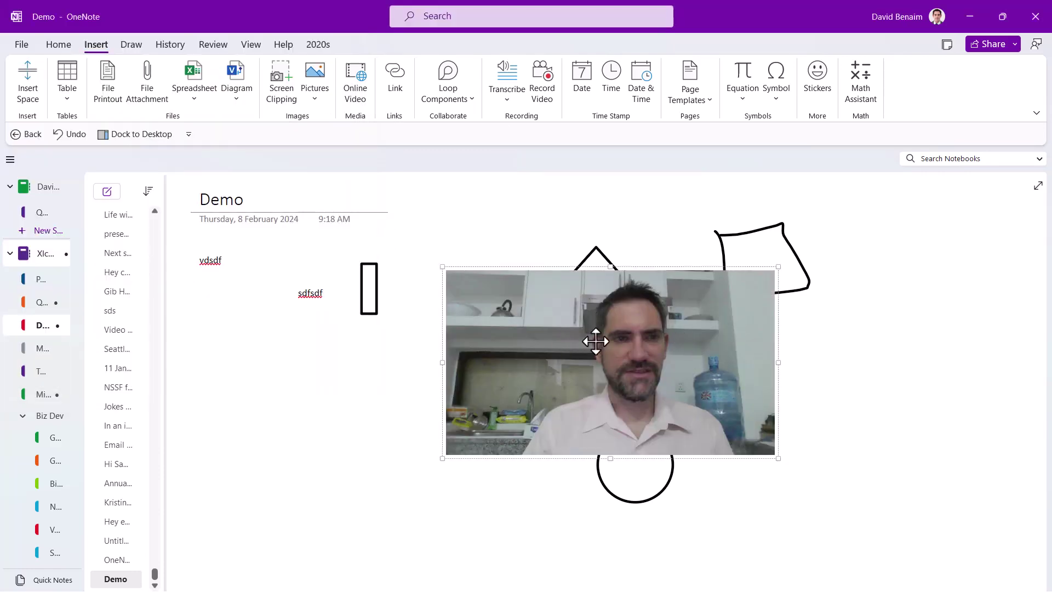
{"action": "left_click_drag", "start_coordinate": [631, 346], "coordinate": [564, 395]}
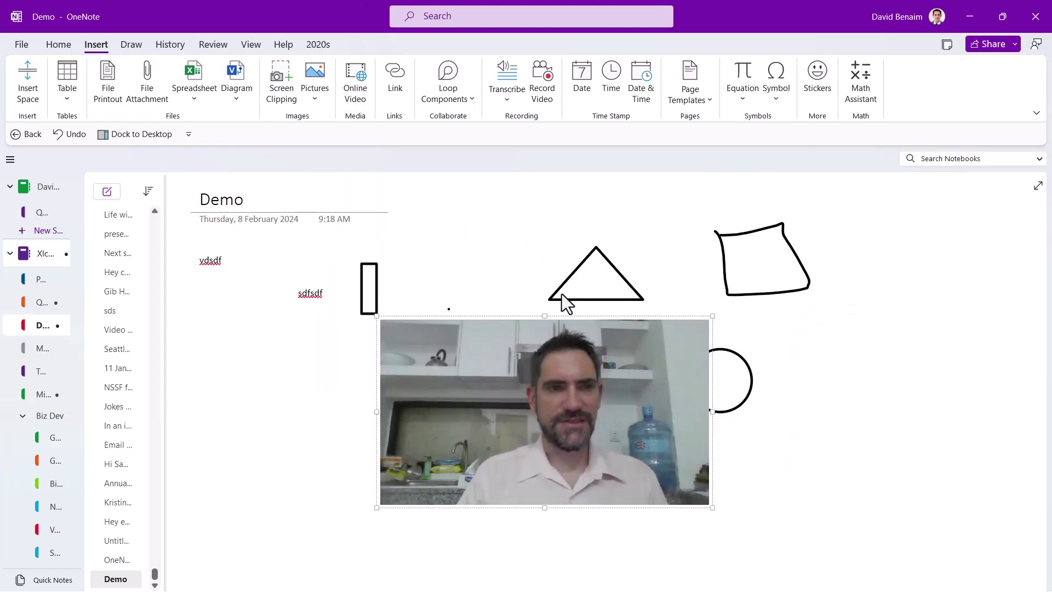
- Review OneNote's custom 2020s commands, switch to Excel and examine its custom Pipeline commands grouped by release channel
{"action": "left_click", "coordinate": [318, 45]}
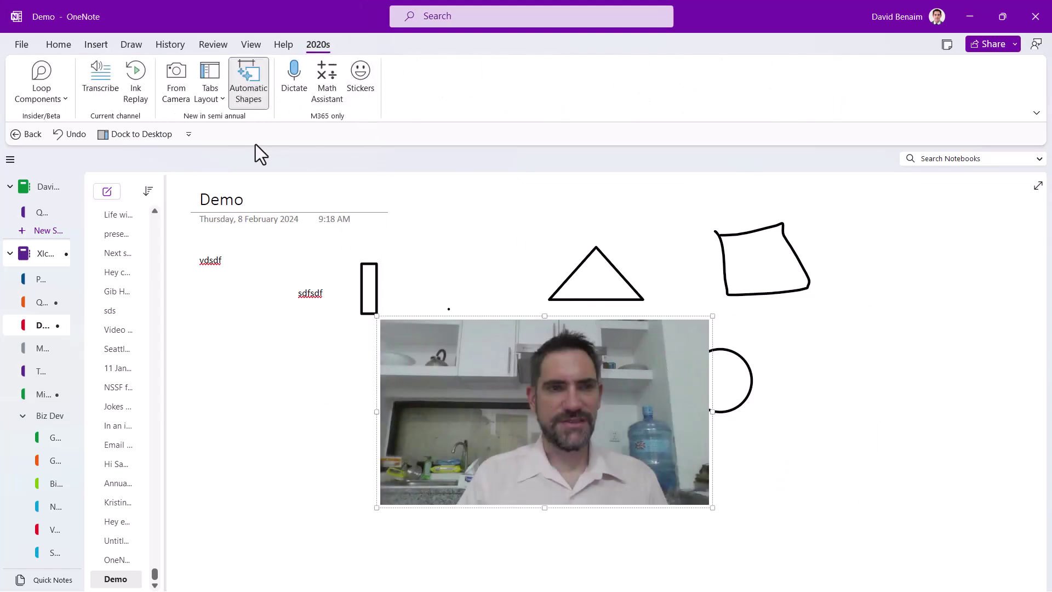
{"action": "left_click", "coordinate": [537, 276]}
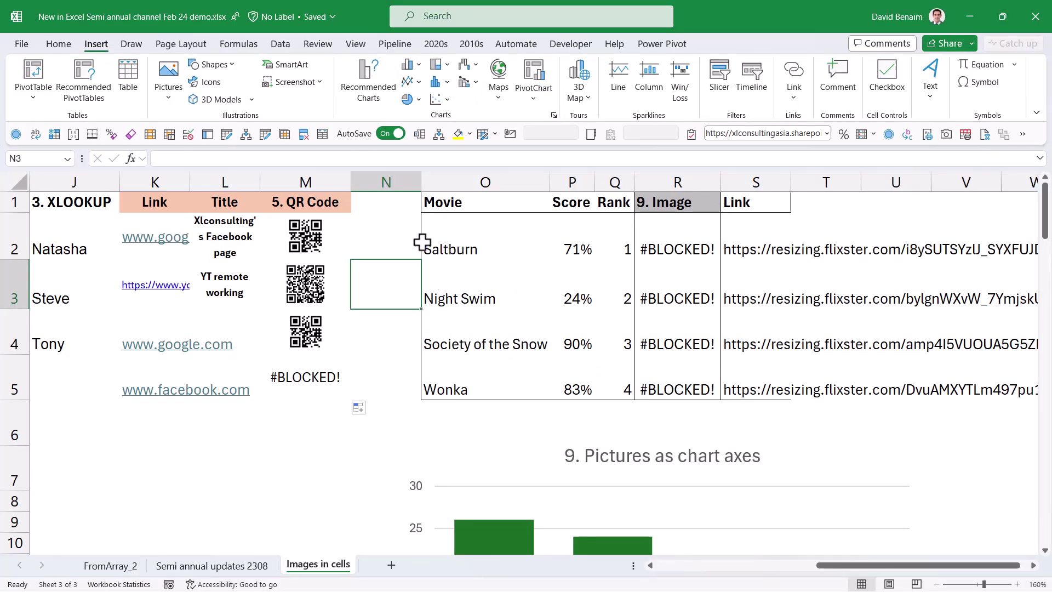
{"action": "left_click", "coordinate": [395, 233]}
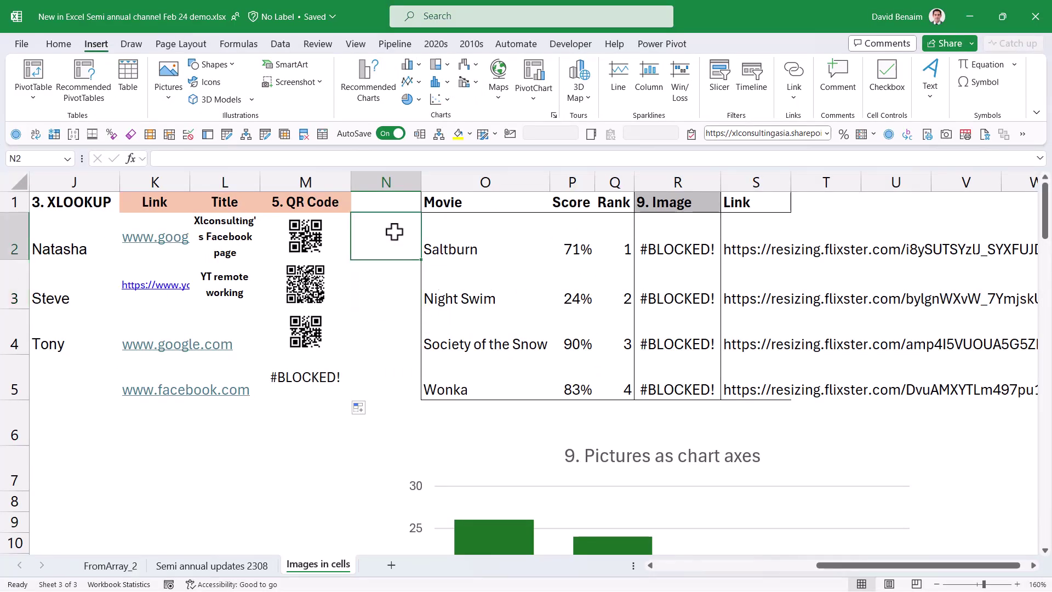
{"action": "left_click", "coordinate": [392, 41]}
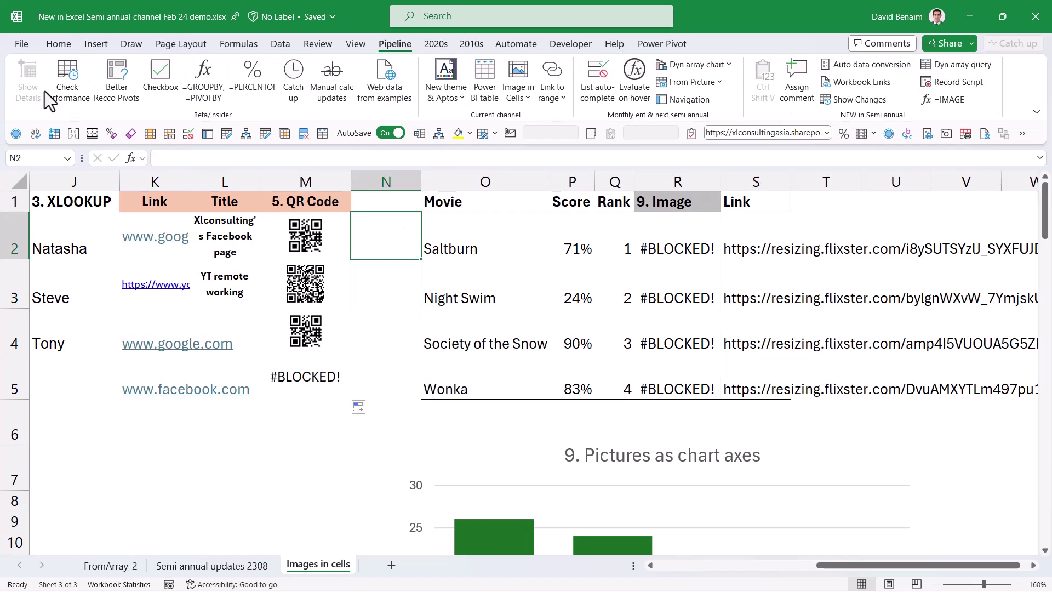
{"action": "right_click", "coordinate": [403, 48]}
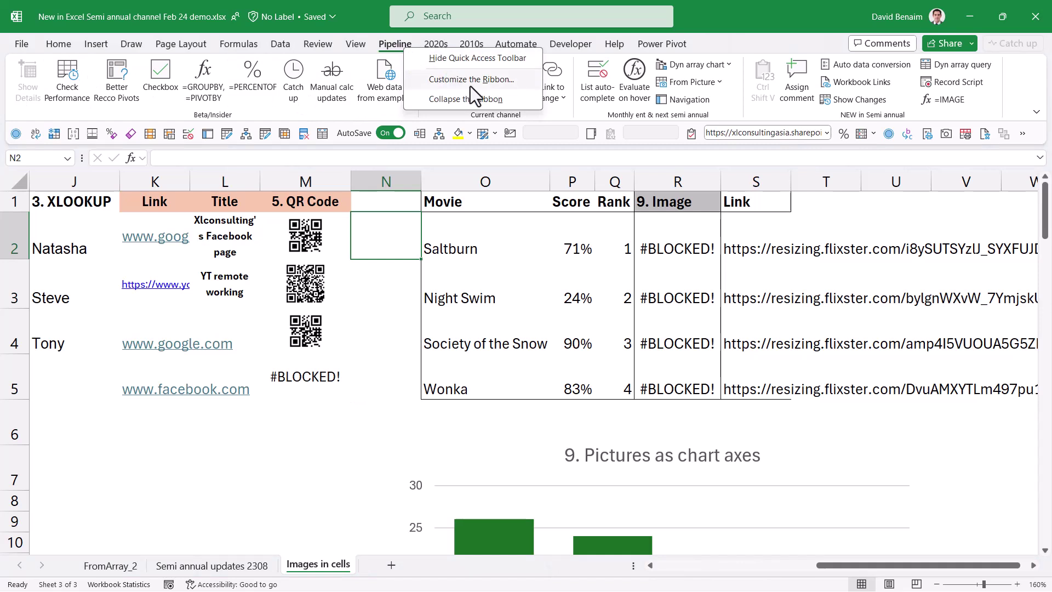
{"action": "left_click", "coordinate": [744, 1]}
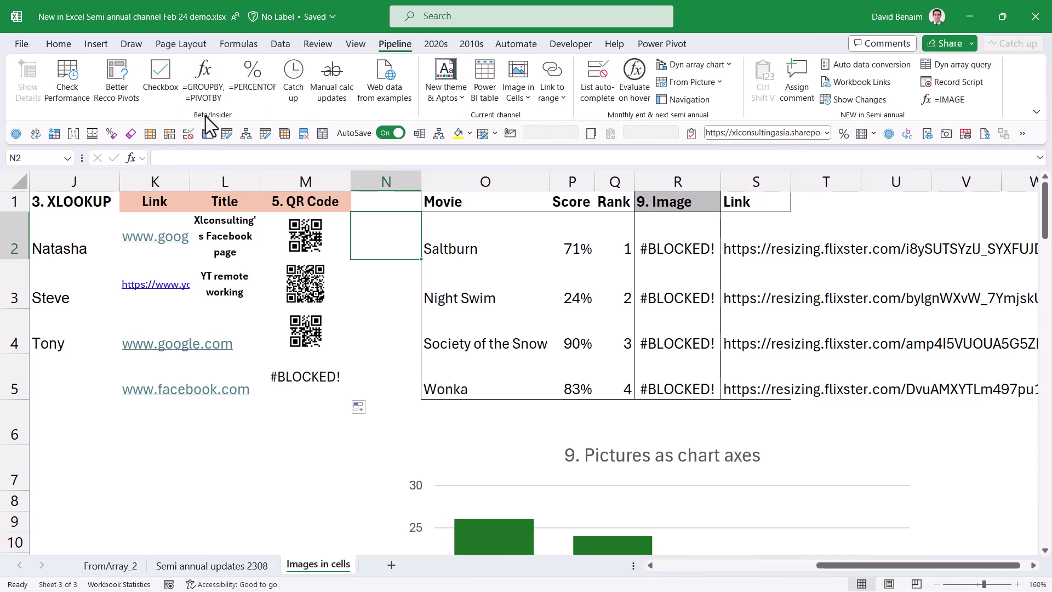
- Examine Excel's custom 2020s and 2010s command collections and return to the Pipeline collection
{"action": "left_click", "coordinate": [339, 501]}
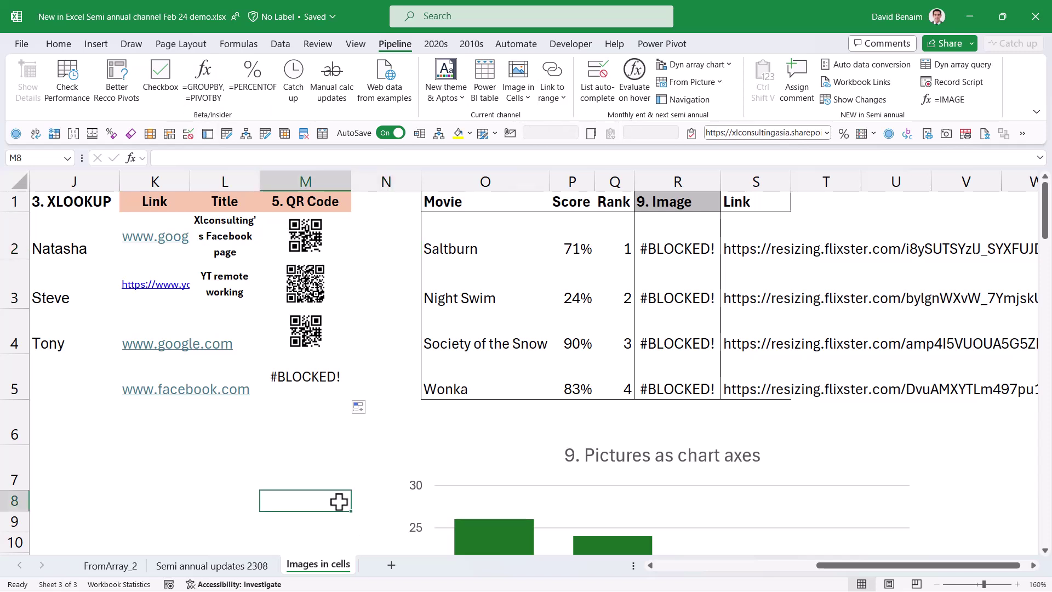
{"action": "left_click", "coordinate": [377, 337]}
{"action": "left_click", "coordinate": [441, 48]}
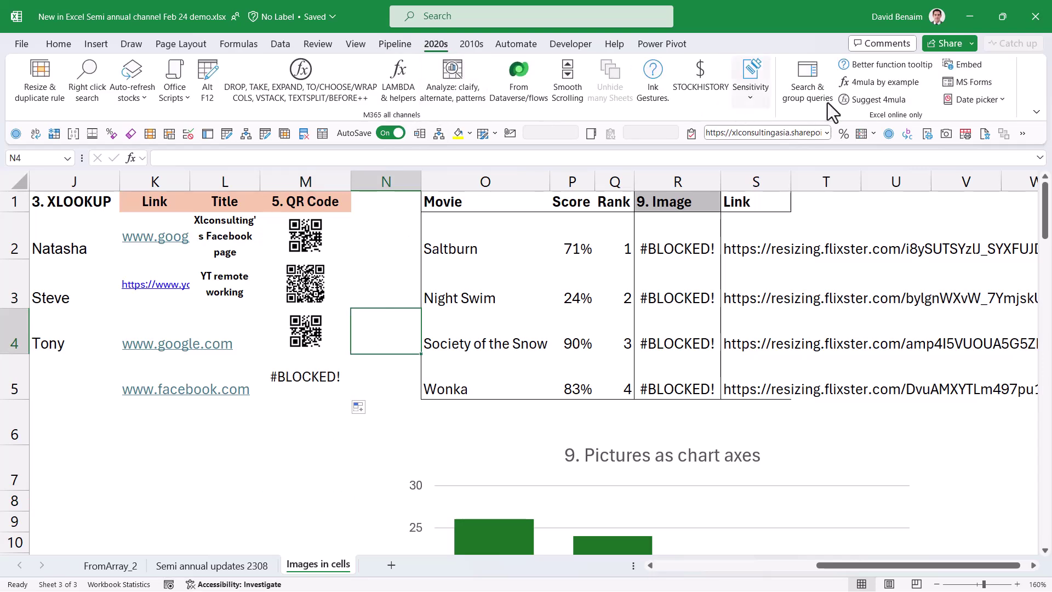
{"action": "left_click", "coordinate": [377, 286]}
{"action": "left_click", "coordinate": [478, 46]}
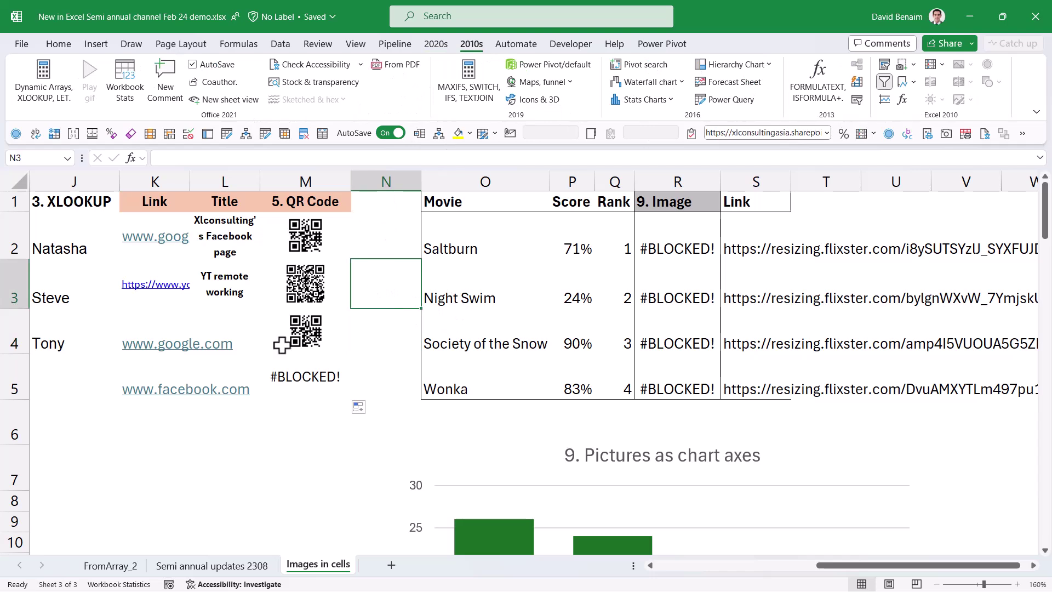
{"action": "left_click", "coordinate": [269, 456]}
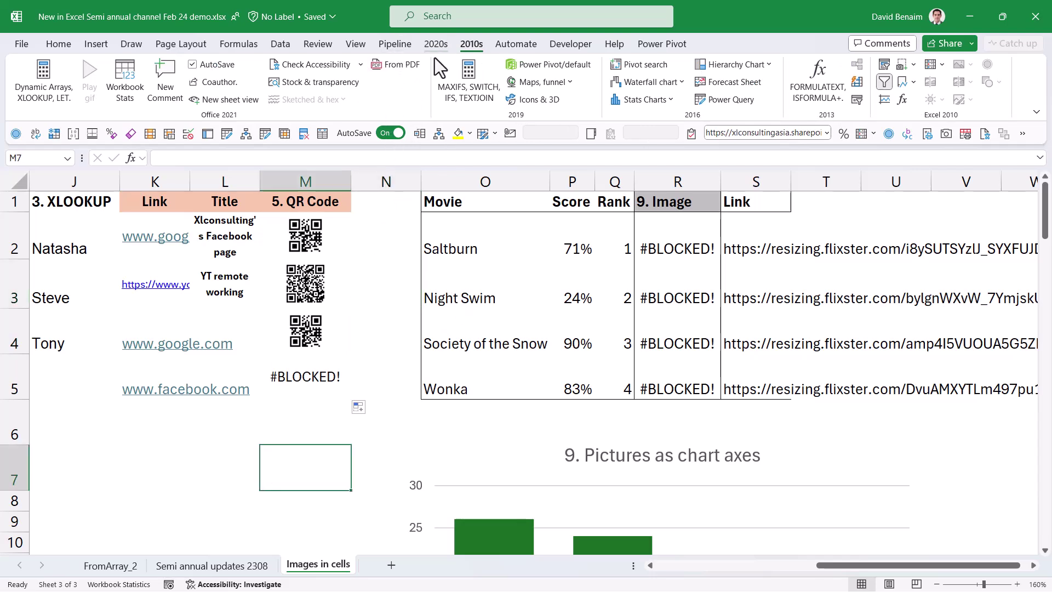
{"action": "left_click", "coordinate": [394, 46]}
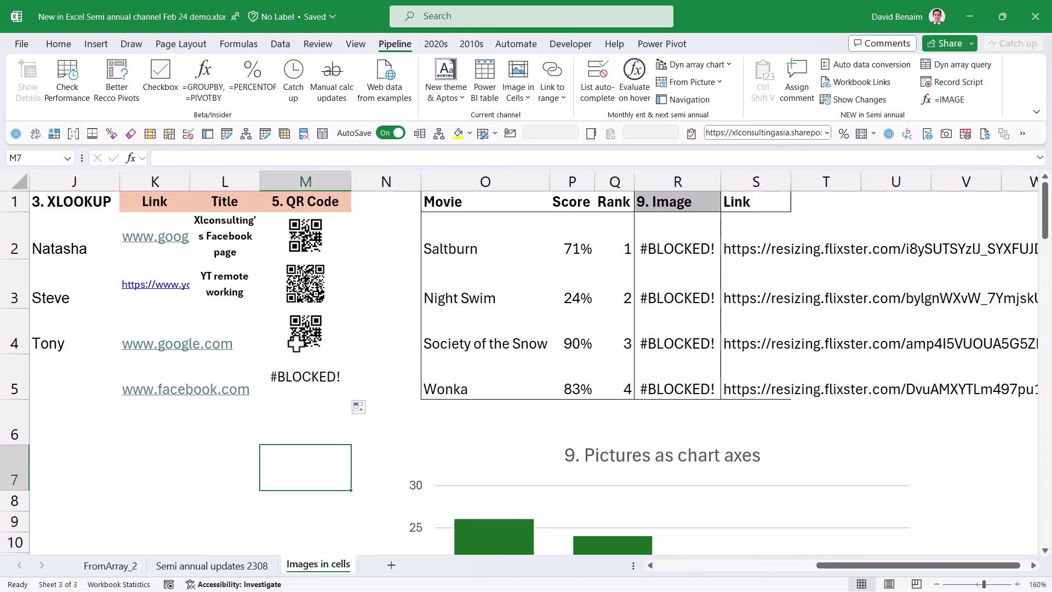
{"action": "left_click", "coordinate": [371, 305]}
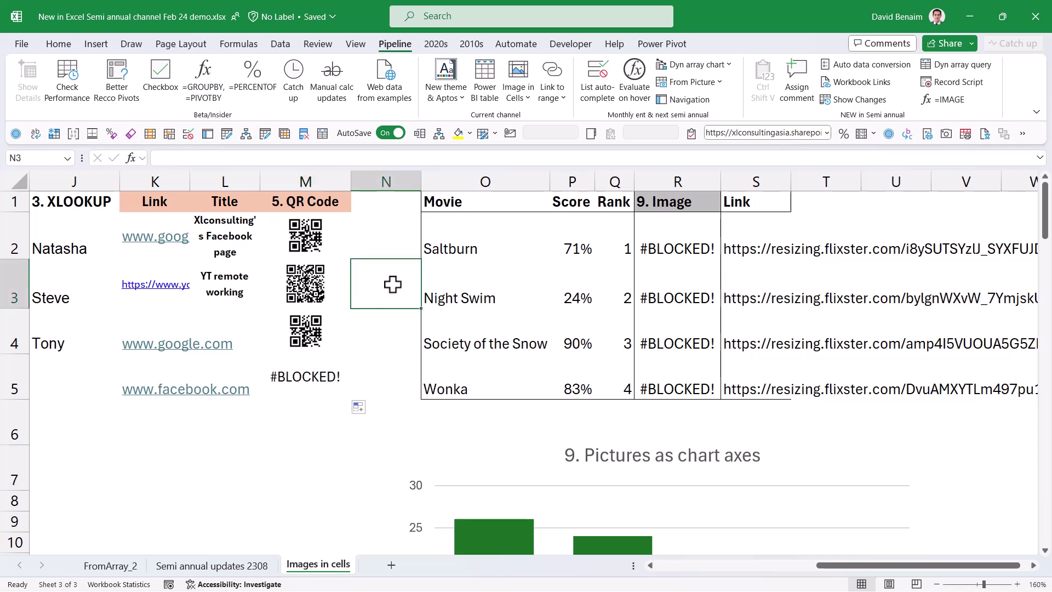
- Check the Office version, channel and available update options in the account information, and return to the Images in cells sheet
{"action": "left_click", "coordinate": [25, 41]}
{"action": "left_click", "coordinate": [46, 513]}
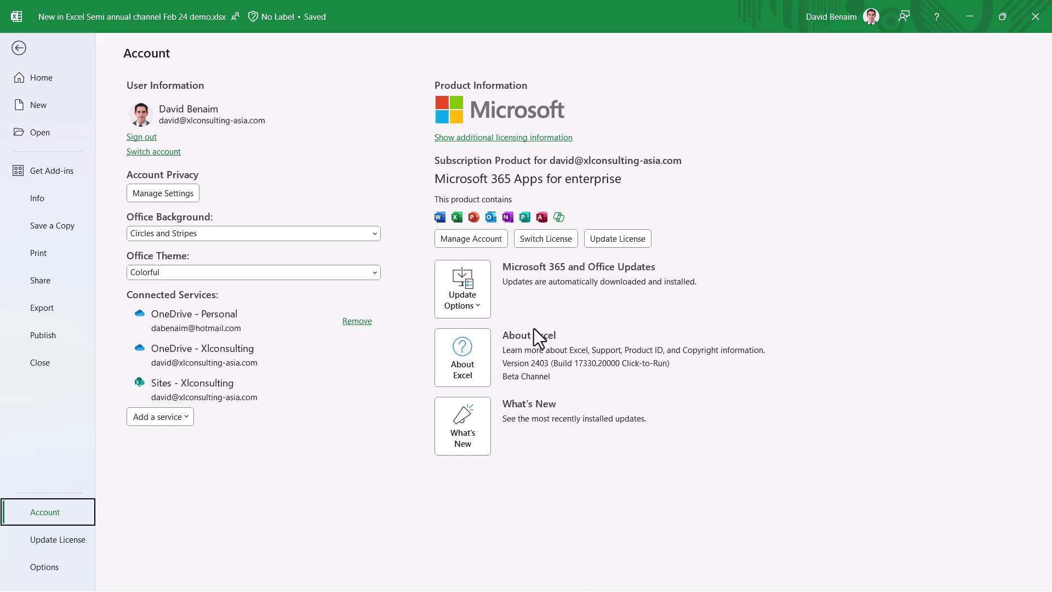
{"action": "left_click", "coordinate": [475, 295]}
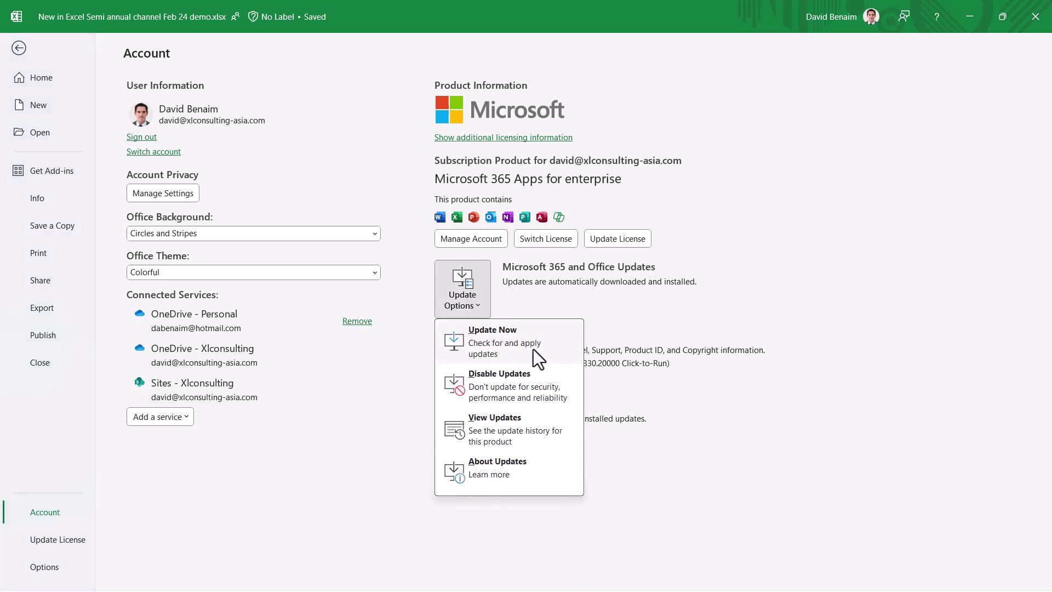
{"action": "left_click", "coordinate": [694, 317]}
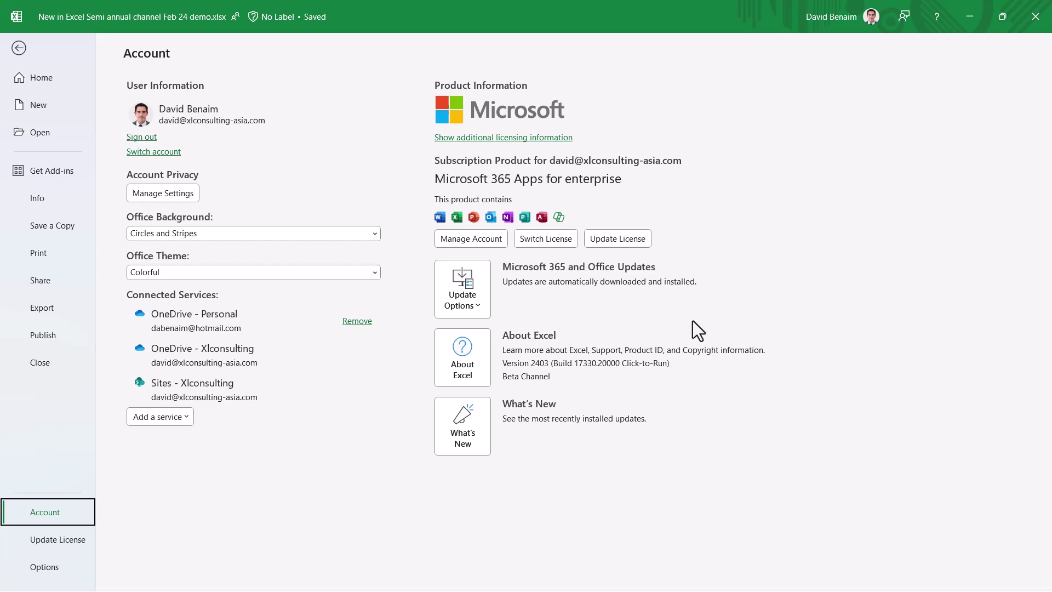
{"action": "left_click", "coordinate": [20, 47]}
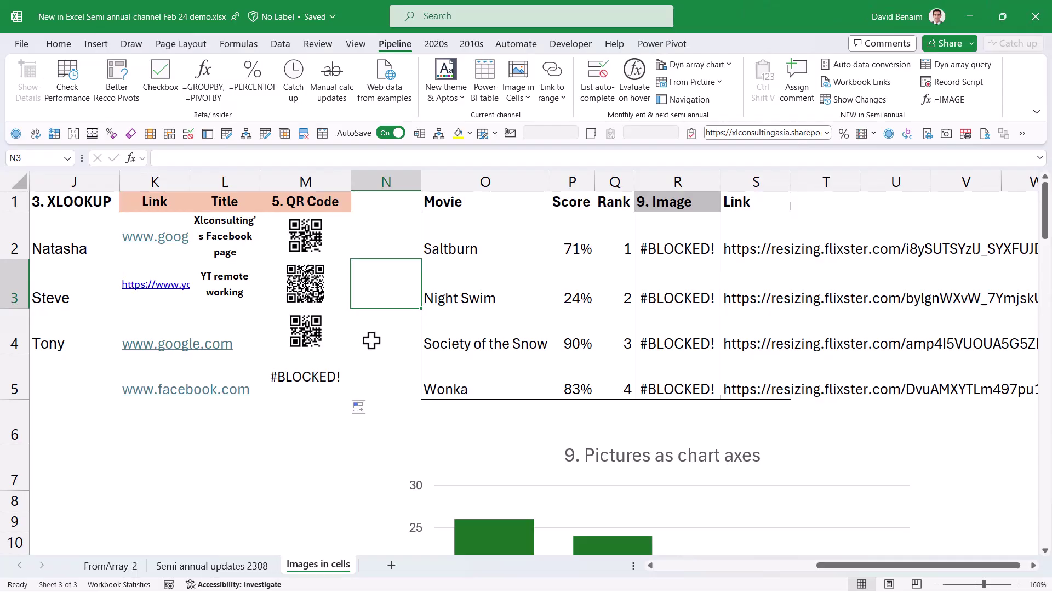
{"action": "left_click", "coordinate": [399, 360]}
{"action": "left_click", "coordinate": [400, 335]}
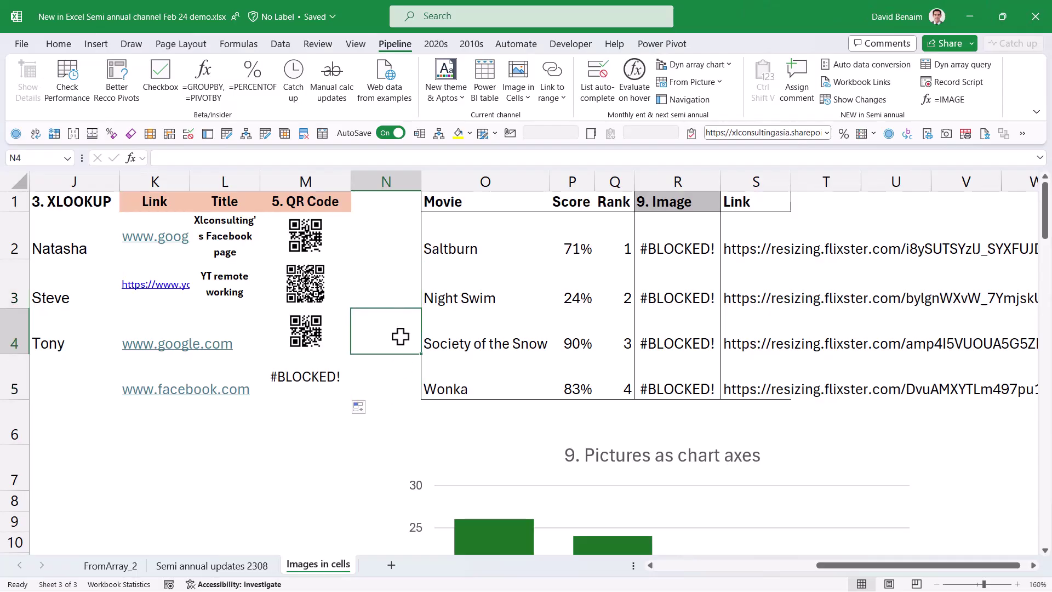